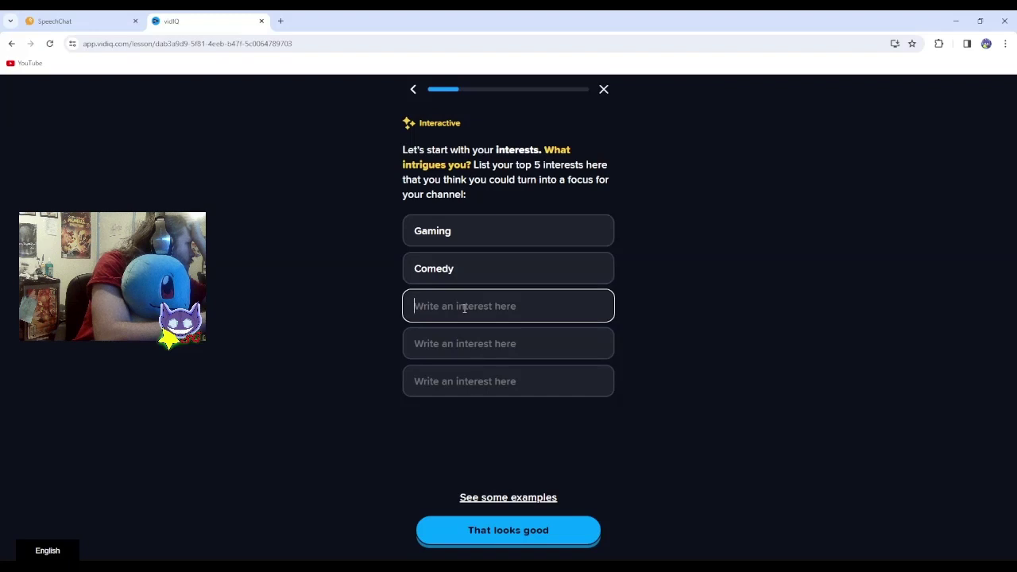
Enter "Skits" as the third channel interest and submit the interests list.
click(465, 309)
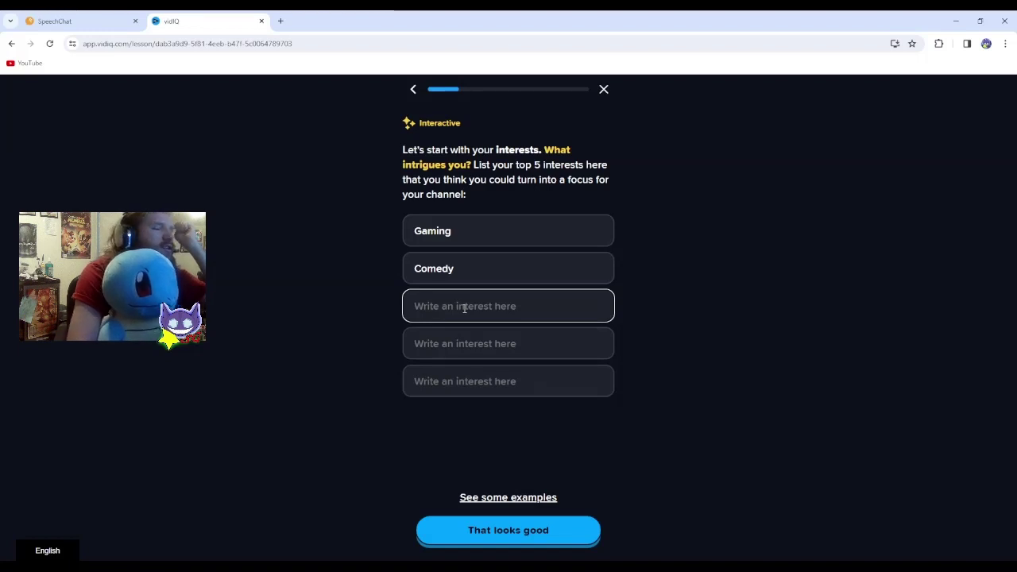
text(Skits)
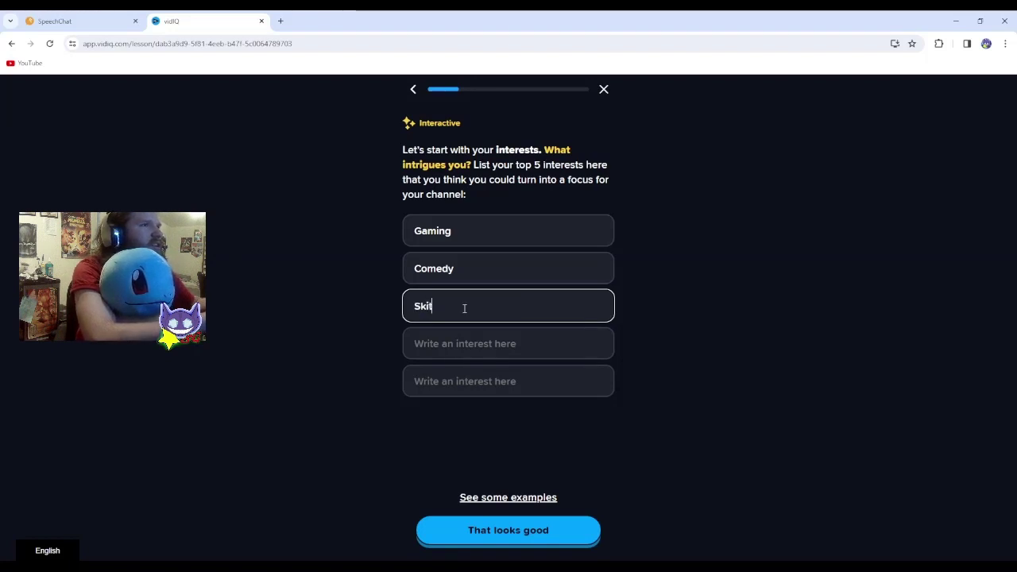
click(506, 529)
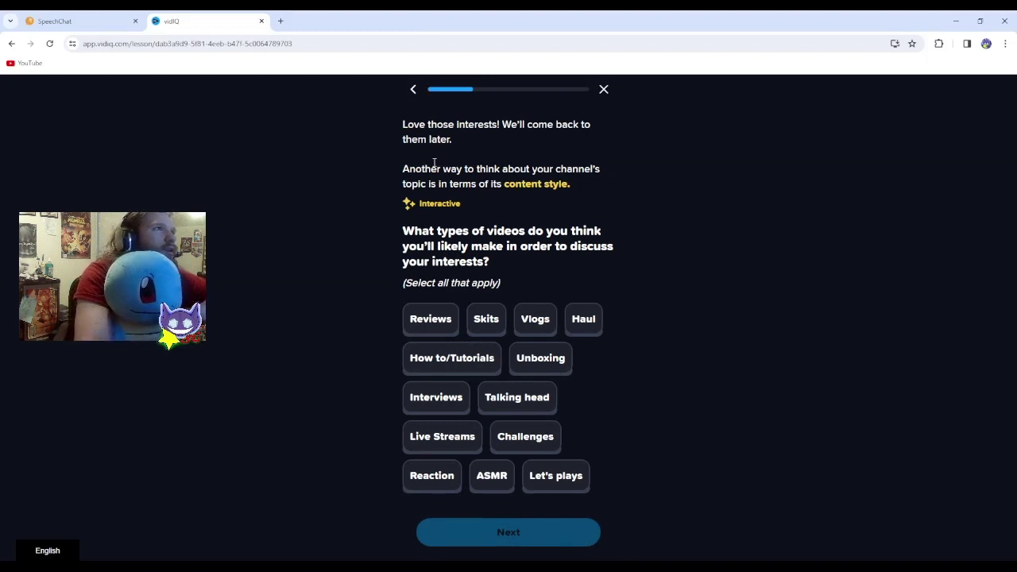
Select Reviews, Skits, Let's plays and Live Streams as the types of videos likely to be made.
click(430, 325)
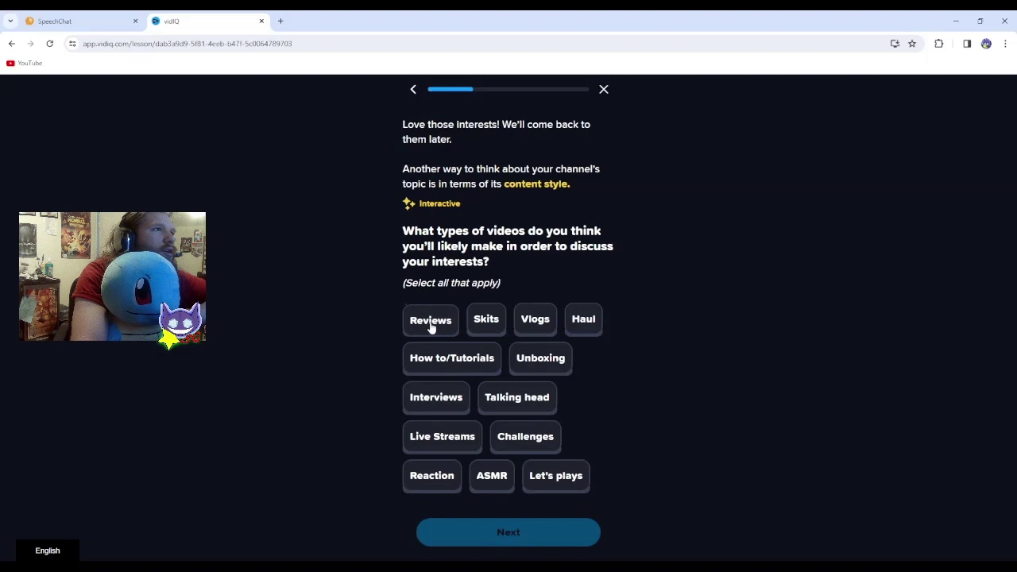
click(477, 329)
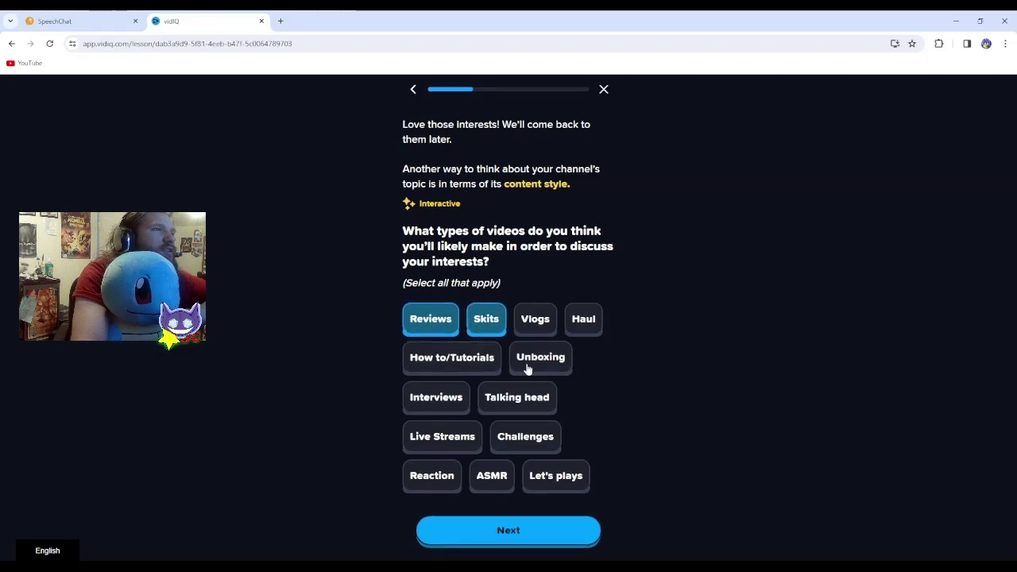
click(553, 472)
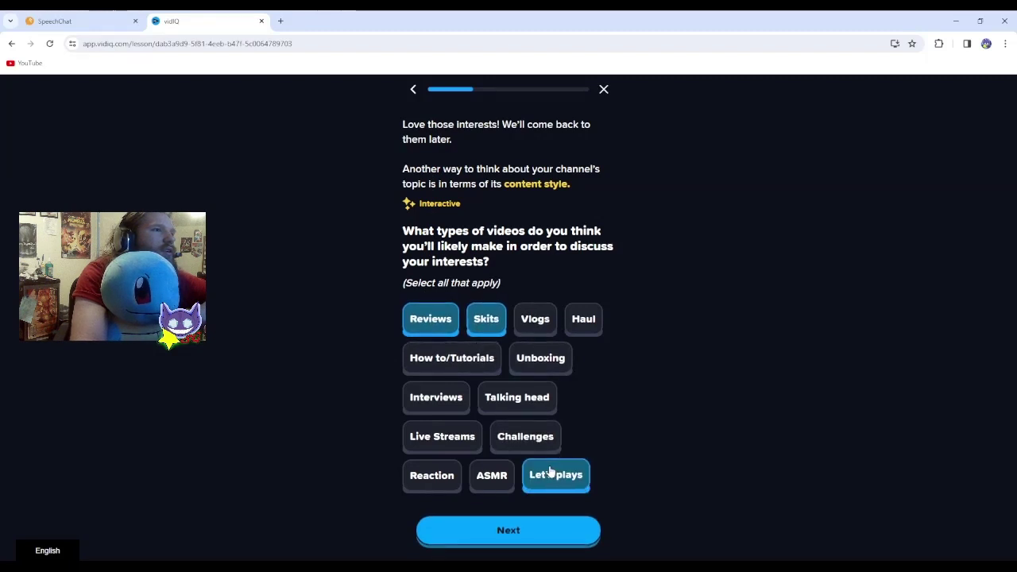
click(449, 450)
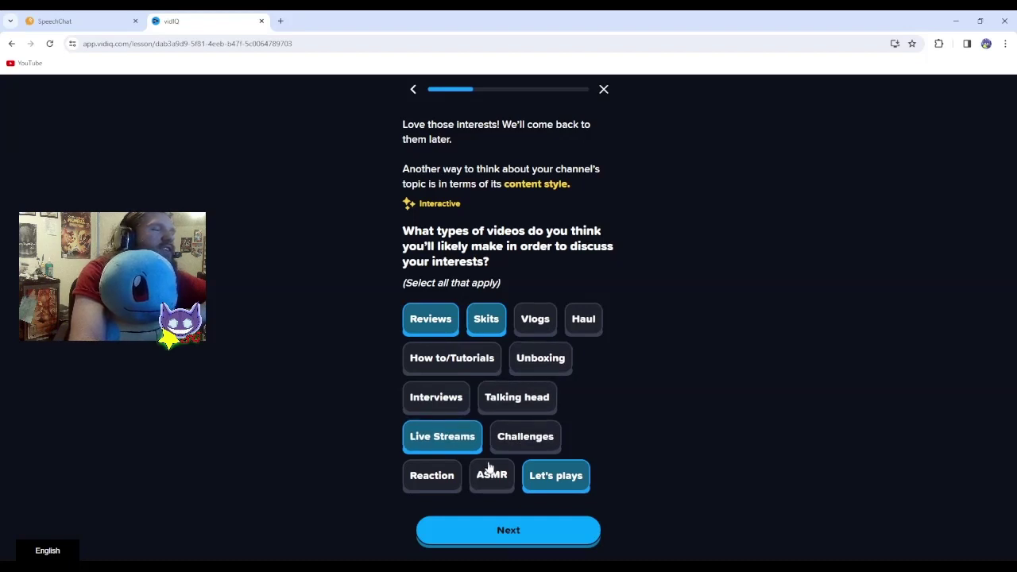
Search the web for "asmr" in a separate tab, read the definition, and return to the lesson.
click(279, 21)
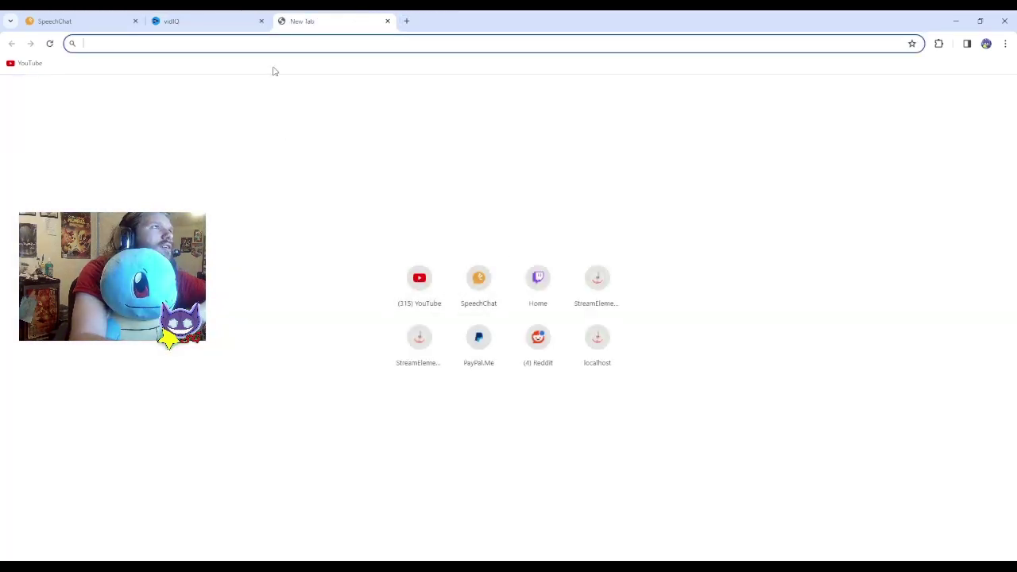
text(google)
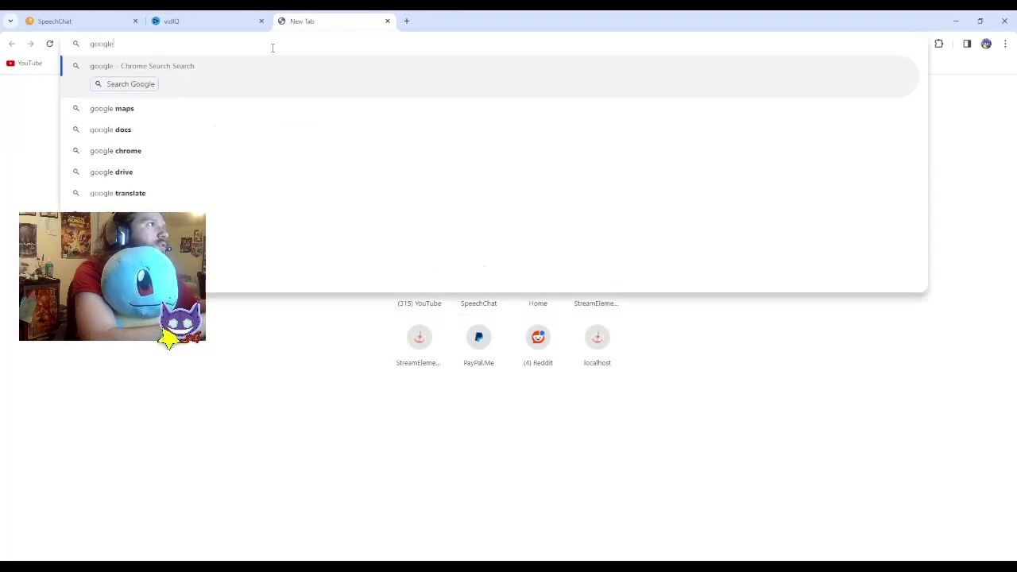
key(ctrl+a)
text(asmr)
key(Return)
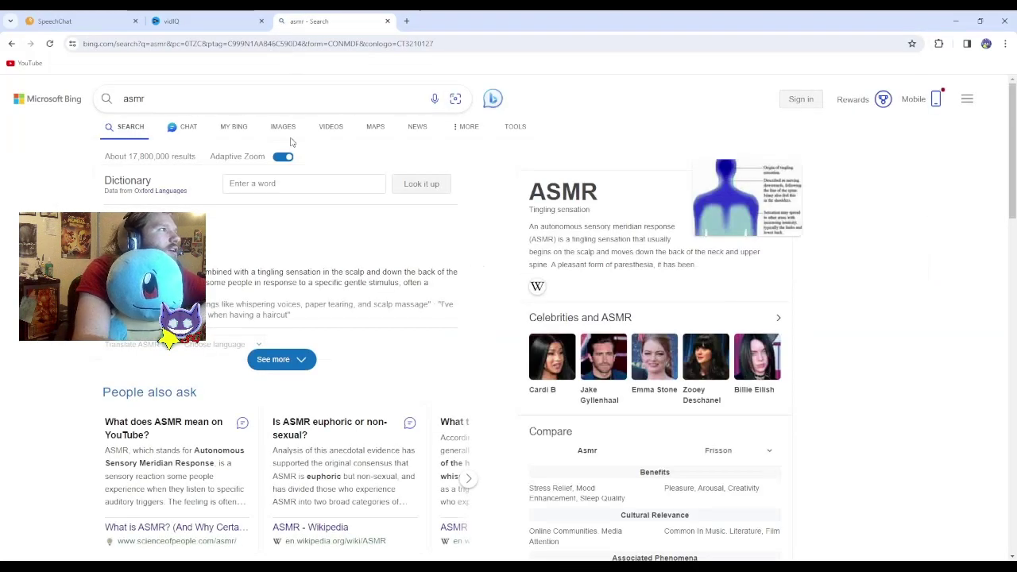
scroll(262, 271, down, 1)
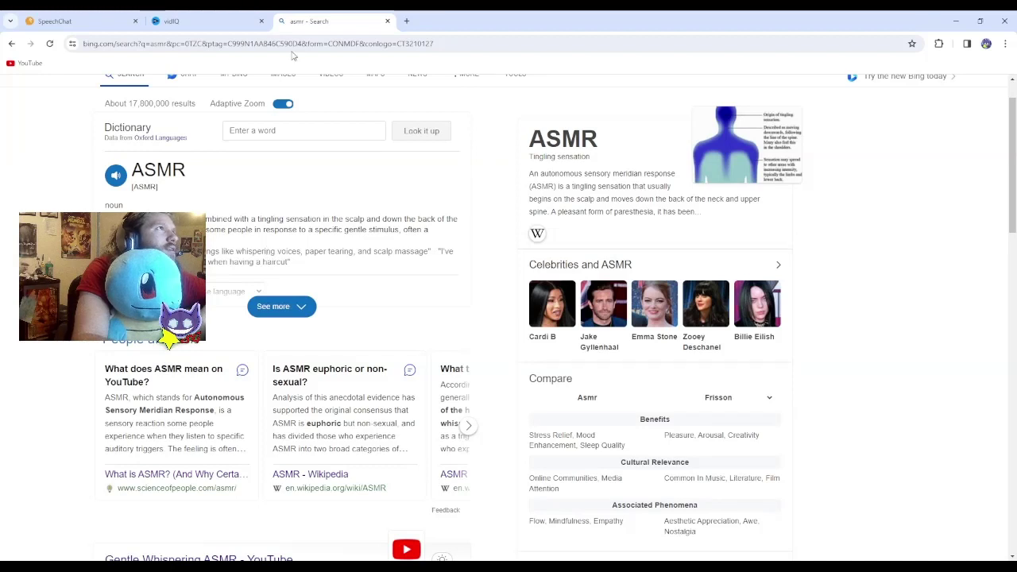
click(388, 22)
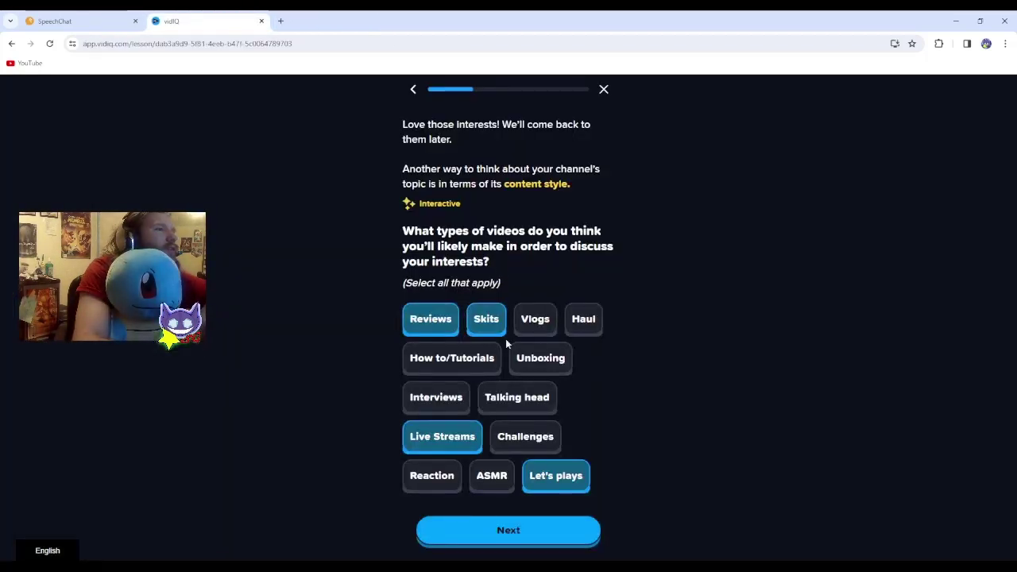
Add Reaction to the selected video types and continue to the next question.
click(457, 475)
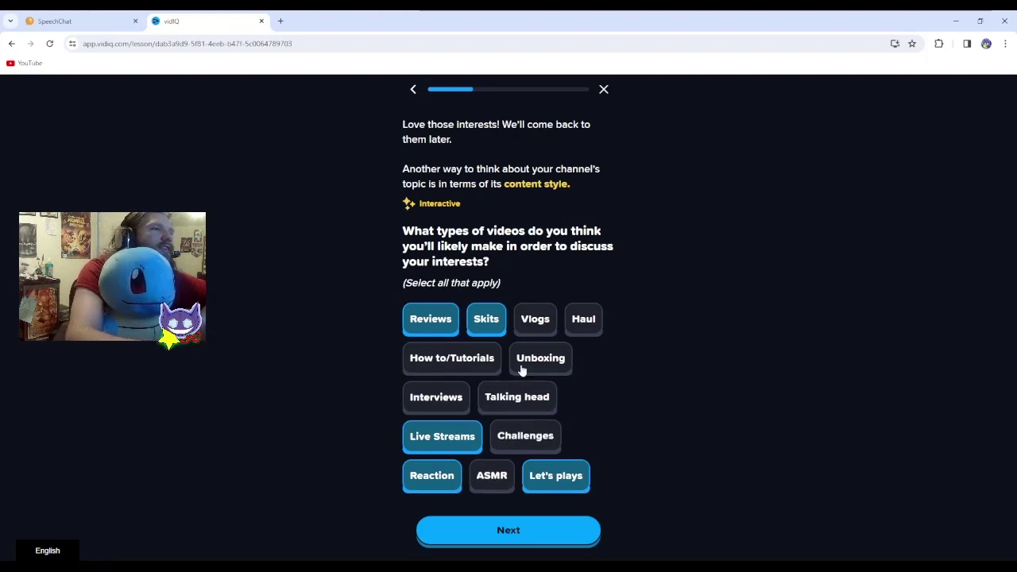
click(515, 528)
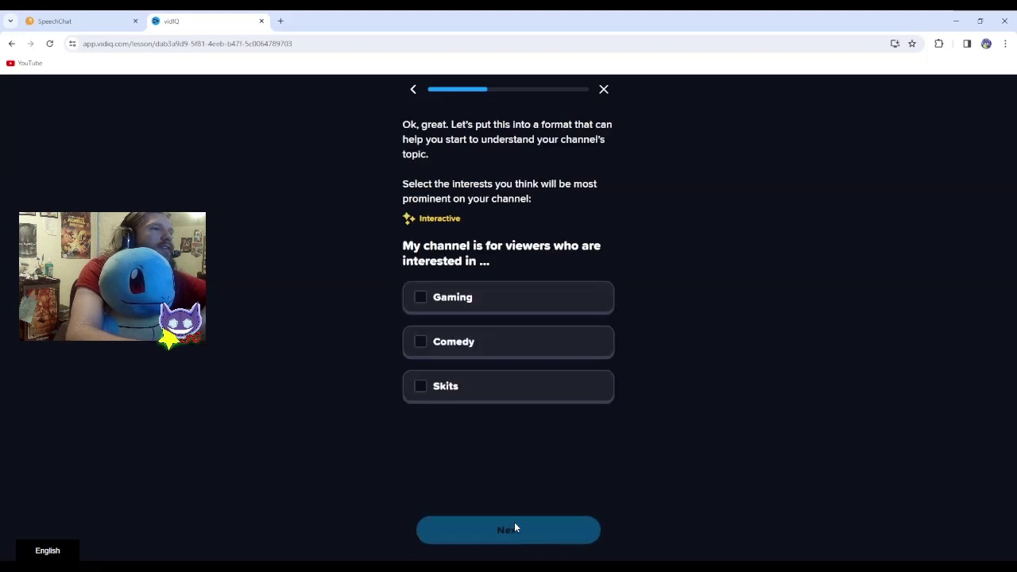
Mark Gaming, Comedy and Skits as the channel's most prominent viewer interests and continue.
click(419, 296)
click(423, 344)
click(429, 379)
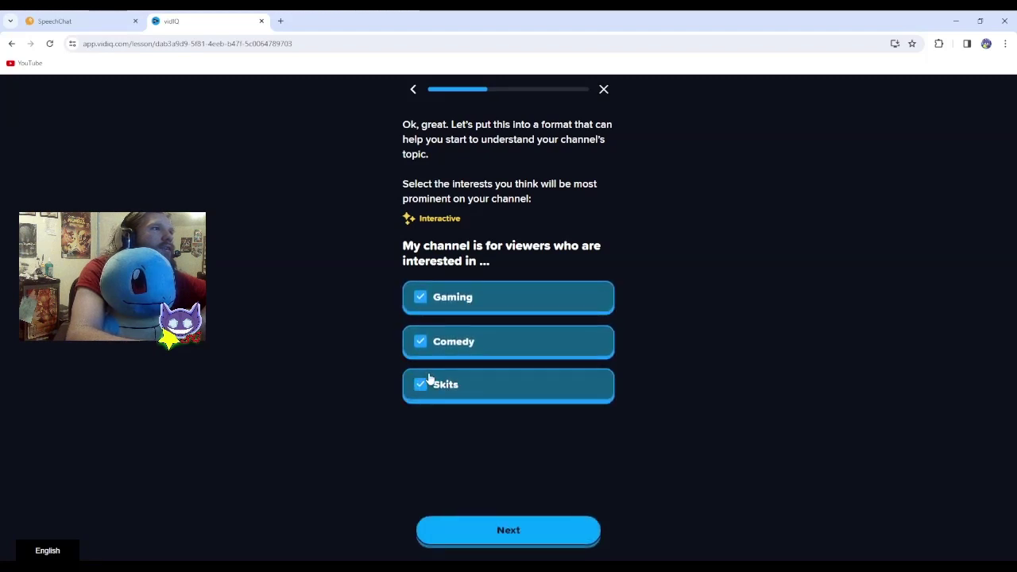
click(519, 530)
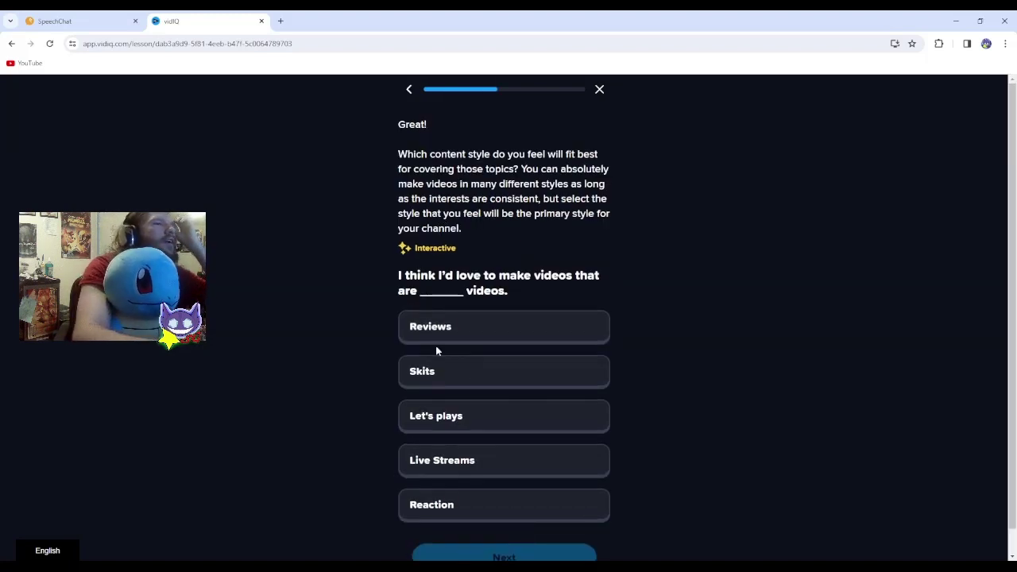
scroll(436, 346, down, 1)
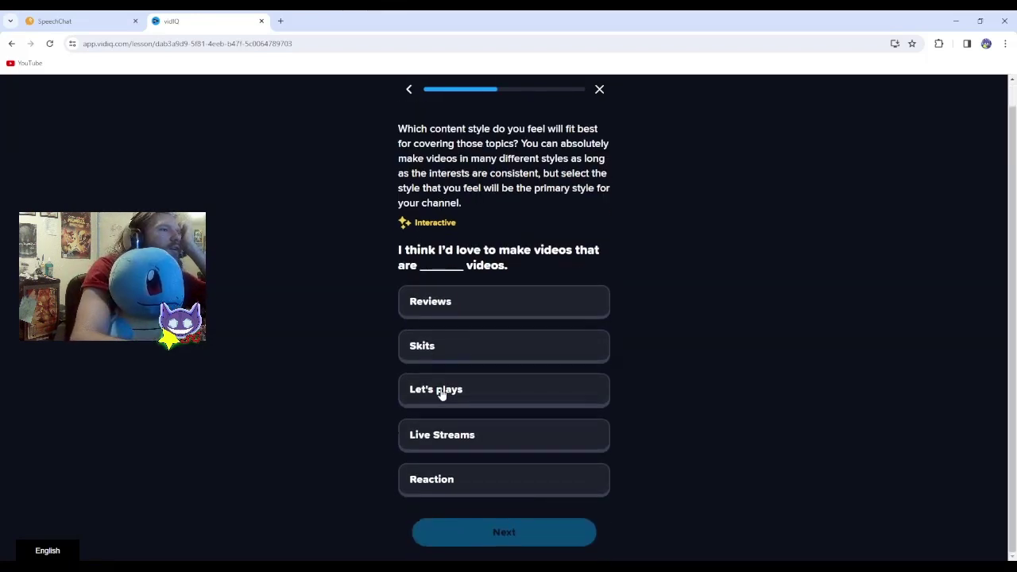
click(440, 390)
click(441, 359)
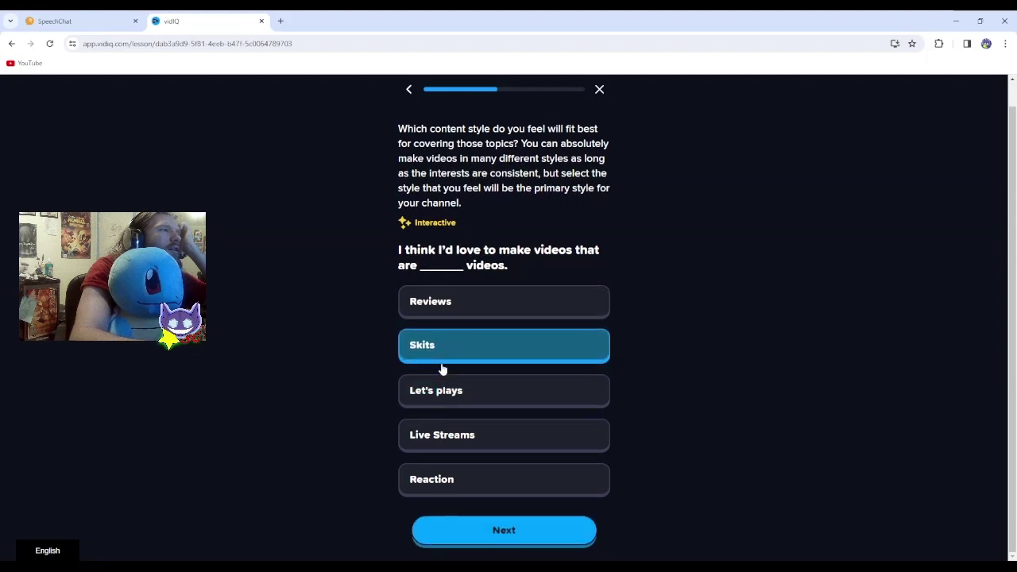
click(446, 388)
scroll(446, 384, up, 1)
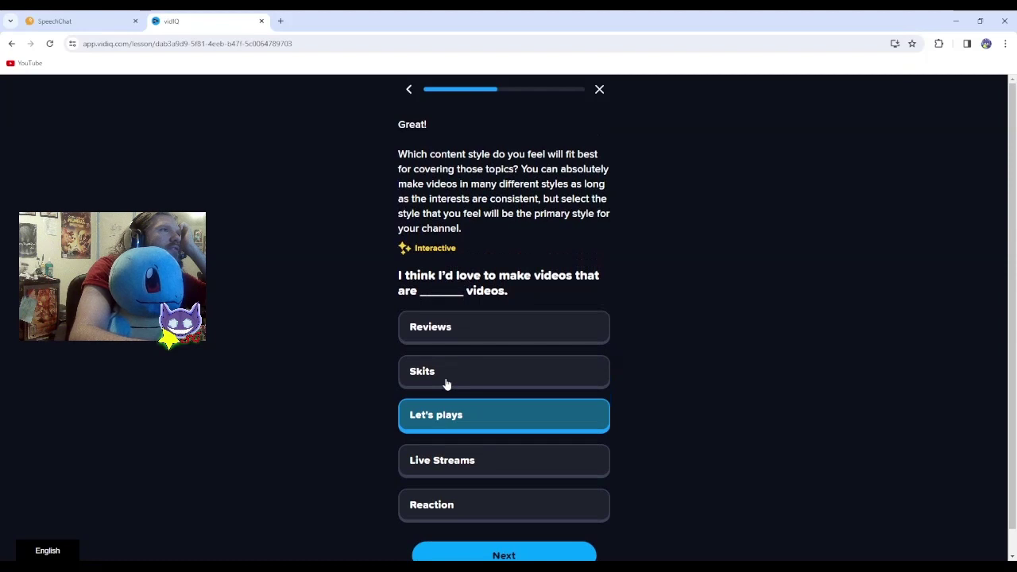
scroll(446, 384, down, 1)
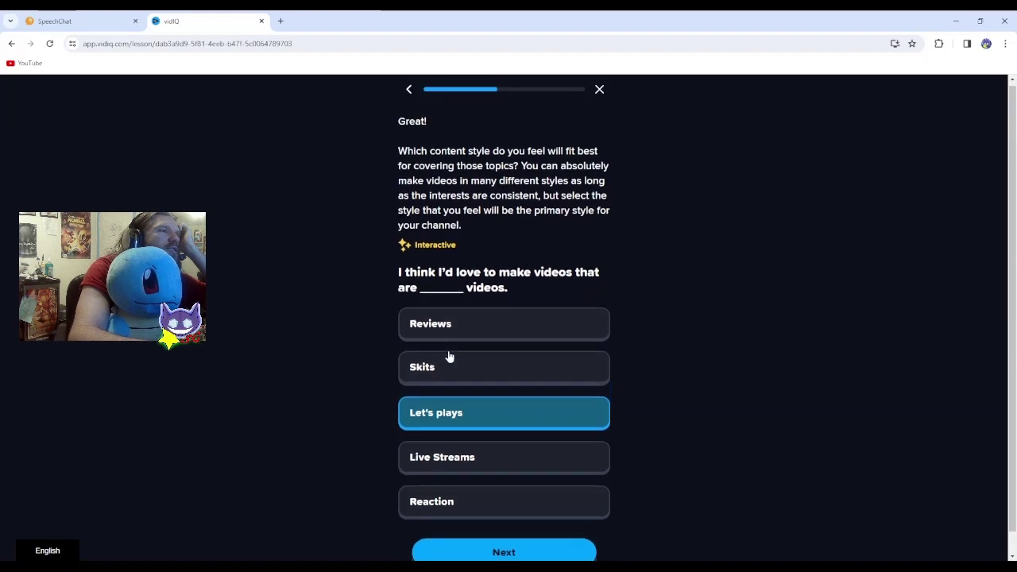
click(460, 390)
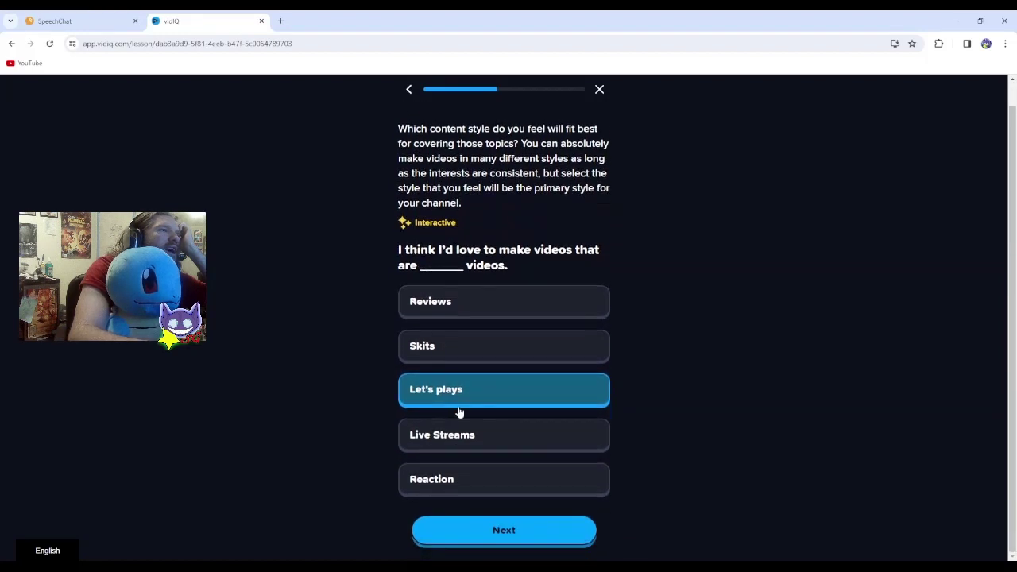
click(452, 438)
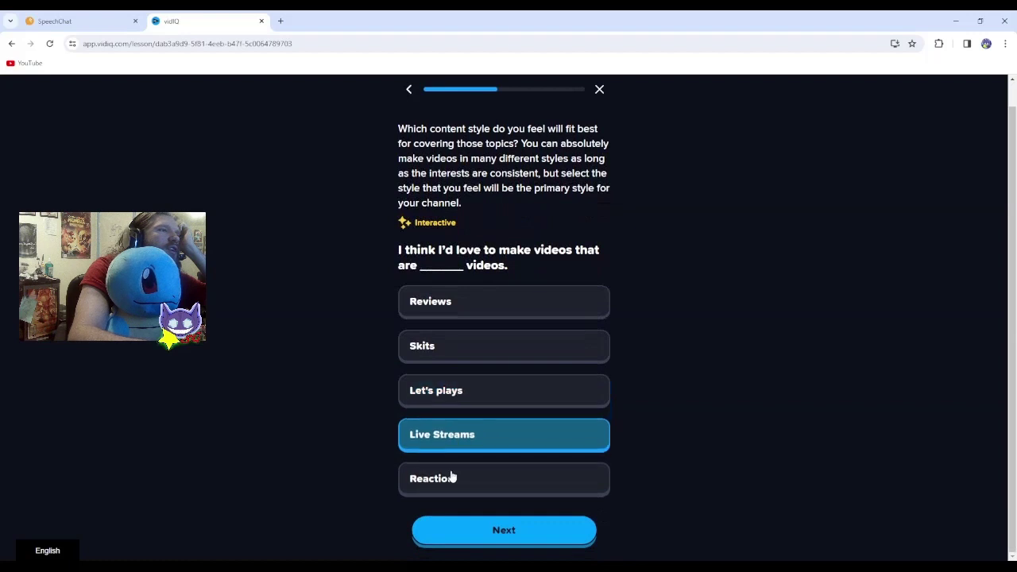
click(452, 478)
click(448, 440)
click(445, 392)
click(429, 348)
click(432, 307)
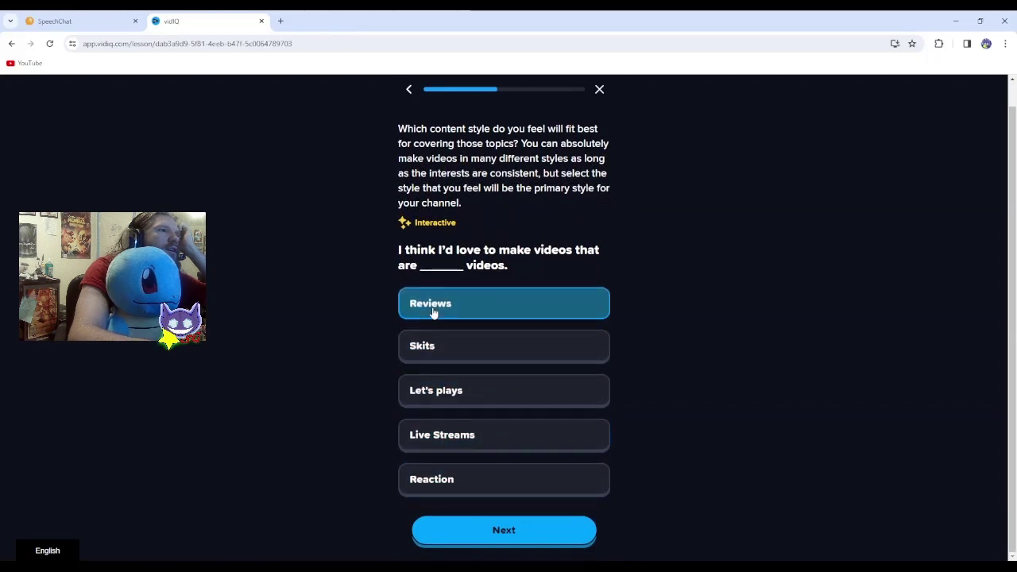
click(432, 348)
click(427, 390)
click(443, 437)
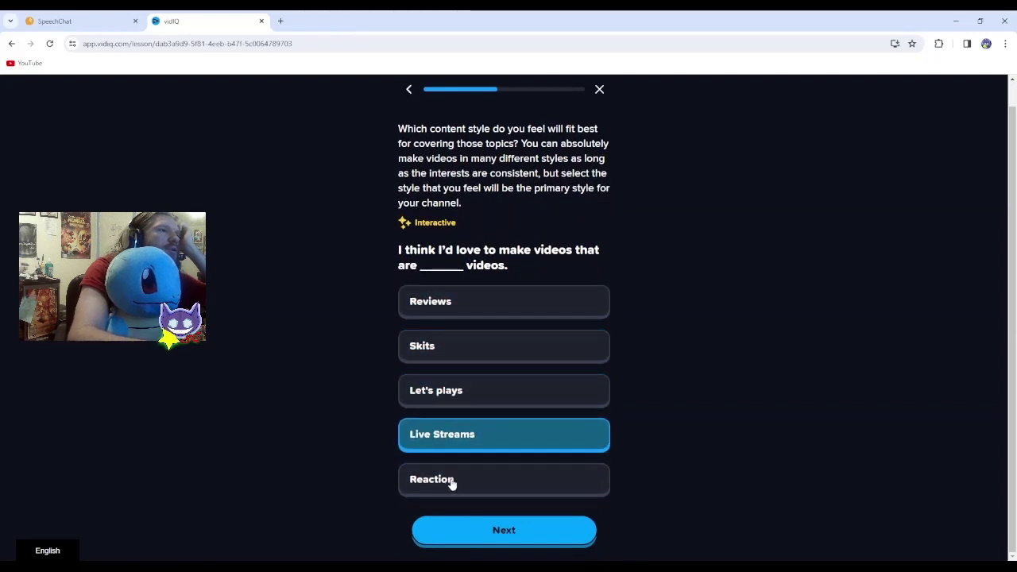
click(452, 480)
click(451, 445)
click(450, 390)
click(447, 347)
click(445, 305)
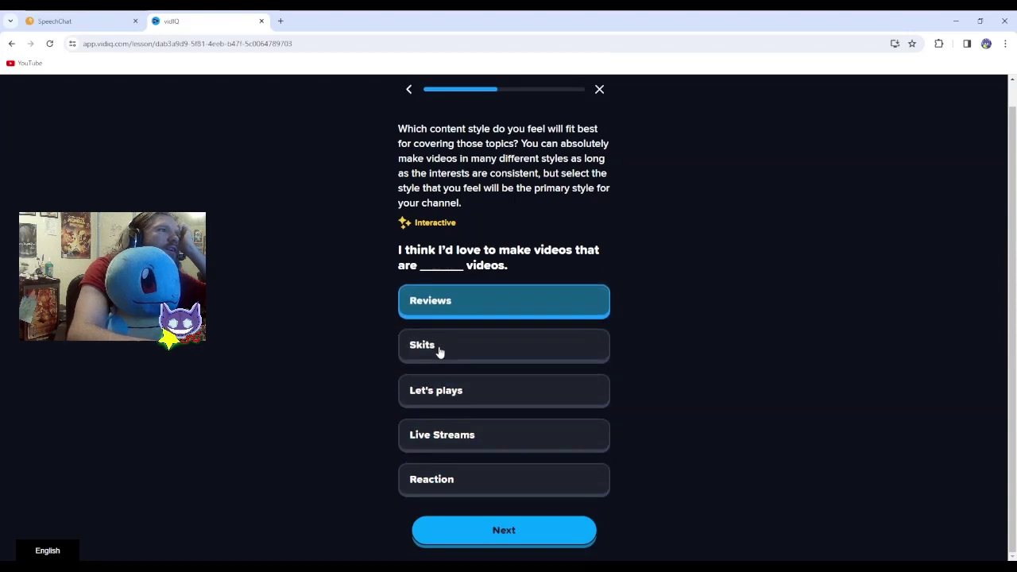
click(438, 347)
click(434, 390)
click(443, 435)
click(455, 478)
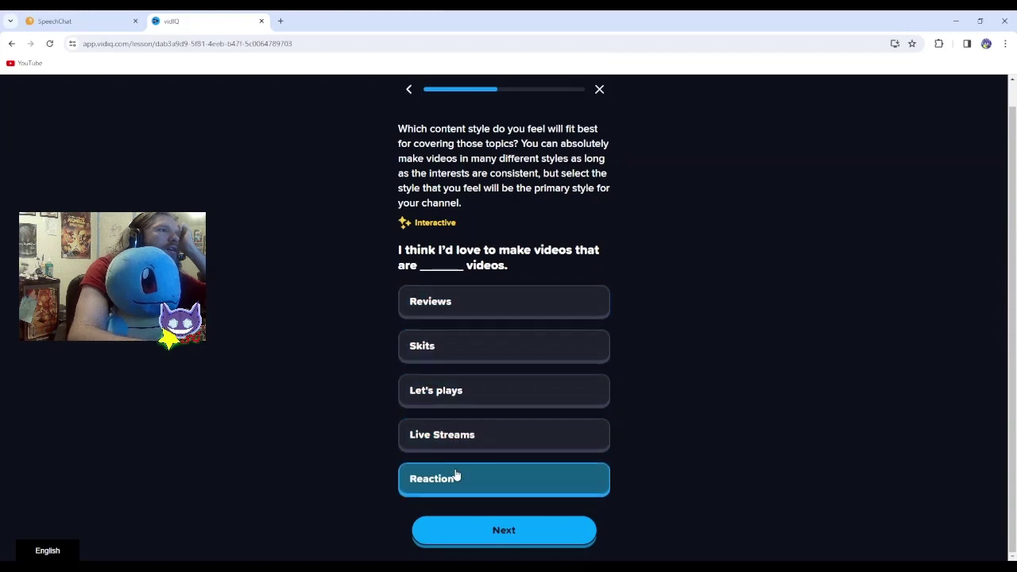
click(458, 429)
click(449, 389)
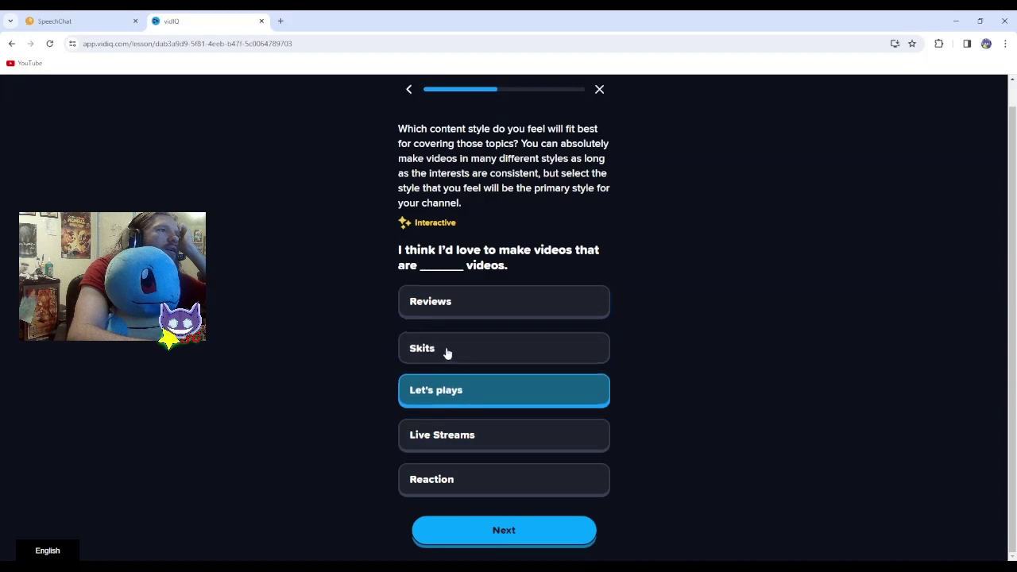
click(447, 349)
click(445, 310)
click(442, 347)
click(447, 390)
click(458, 435)
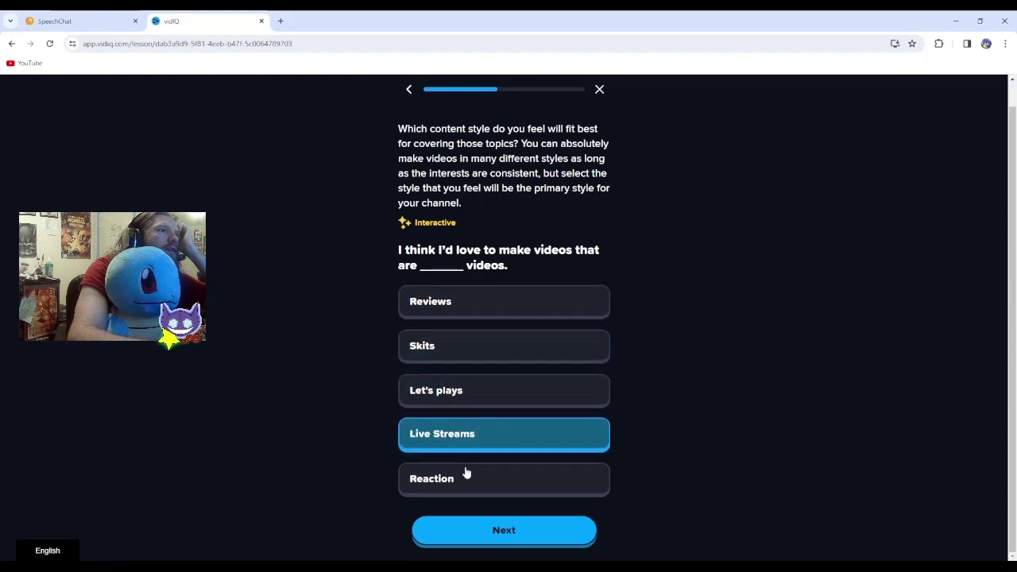
click(463, 478)
click(456, 437)
click(442, 393)
click(443, 348)
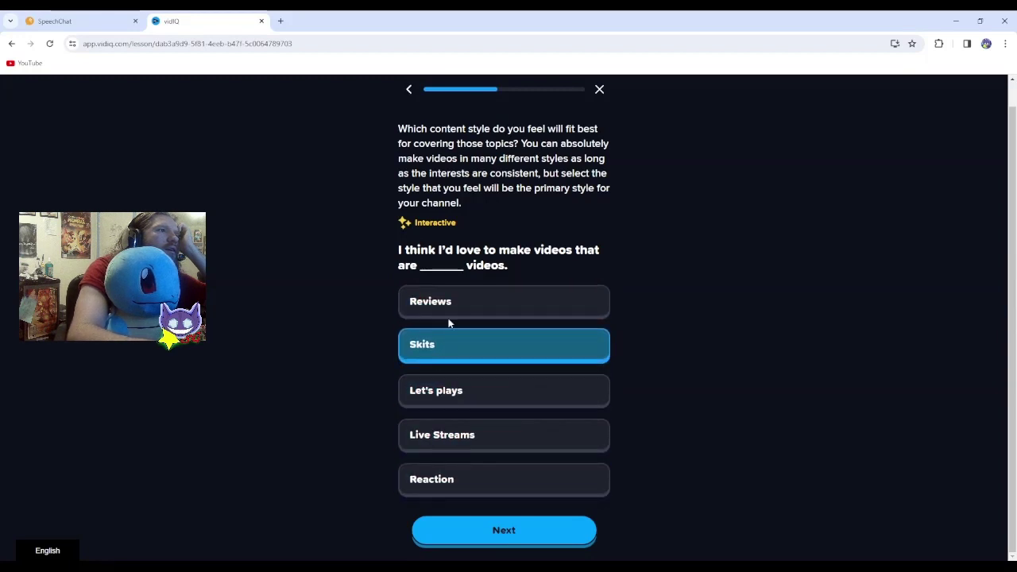
click(449, 314)
click(444, 347)
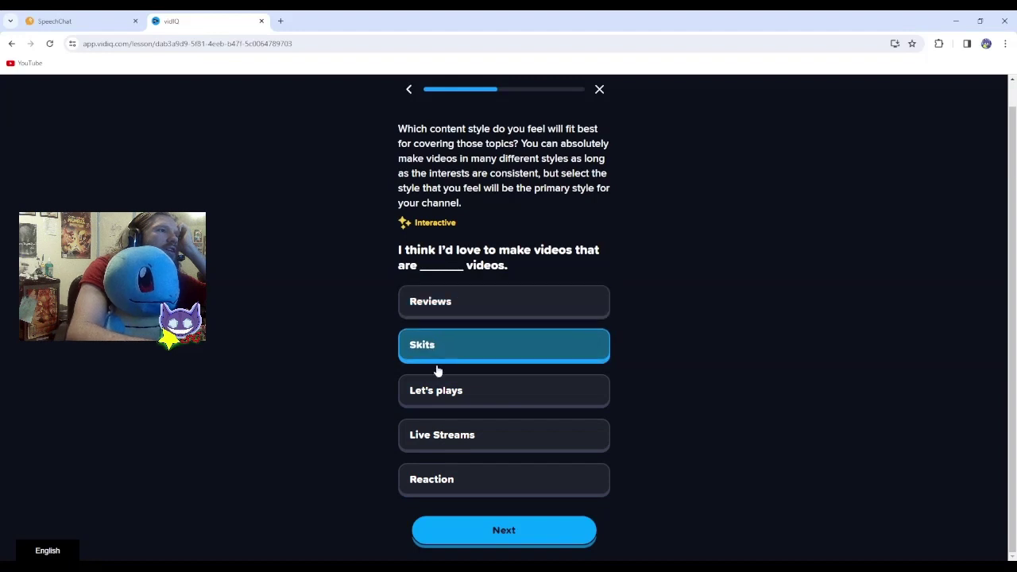
click(437, 389)
click(453, 475)
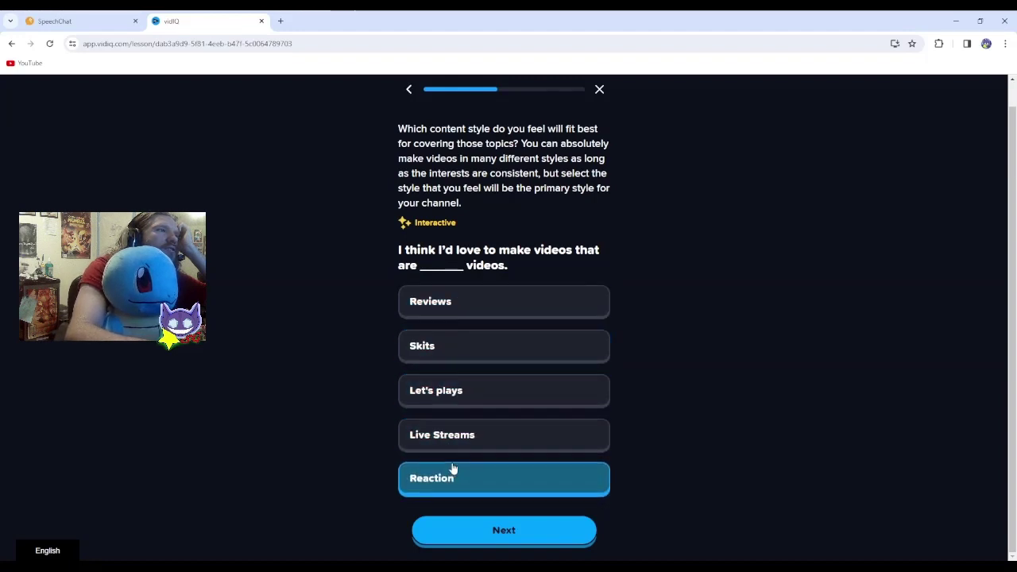
click(450, 445)
click(448, 474)
click(445, 441)
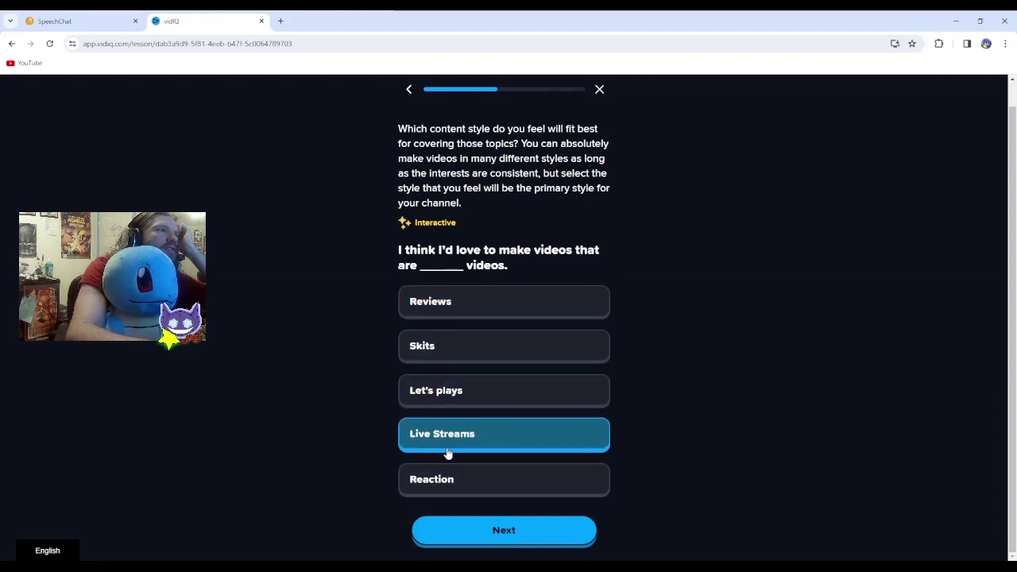
click(450, 483)
Choose Live Streams as the channel's primary content style.
scroll(450, 366, up, 1)
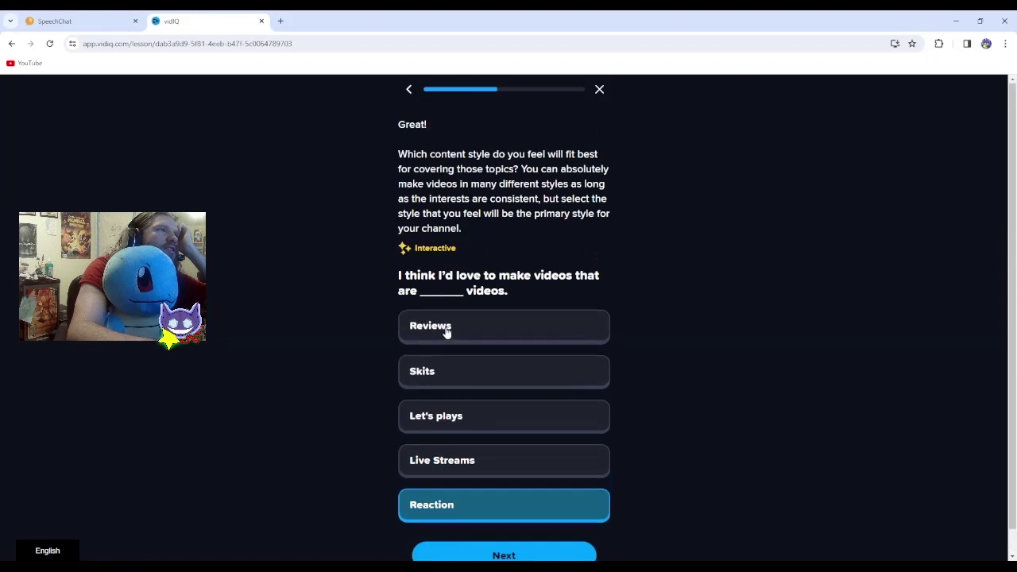
scroll(447, 329, down, 1)
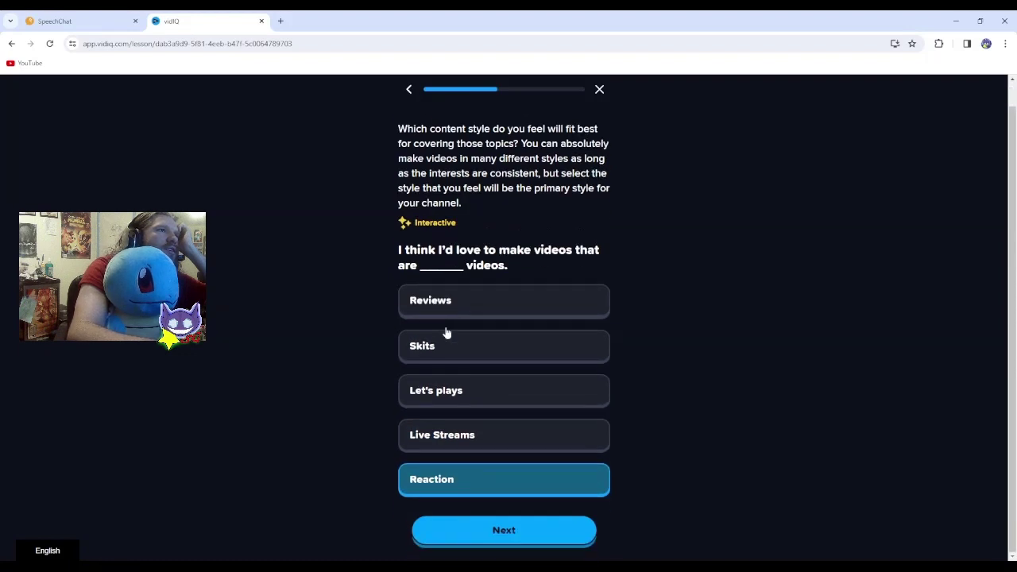
click(436, 397)
click(443, 433)
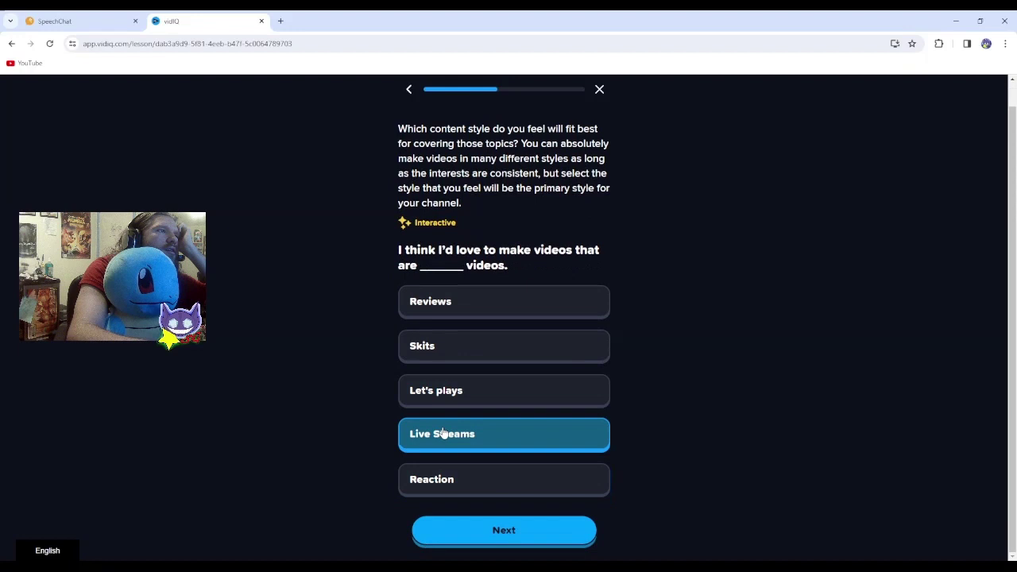
Submit the content style, rate the channel direction summary as "It's perfect" and continue the lesson.
click(506, 534)
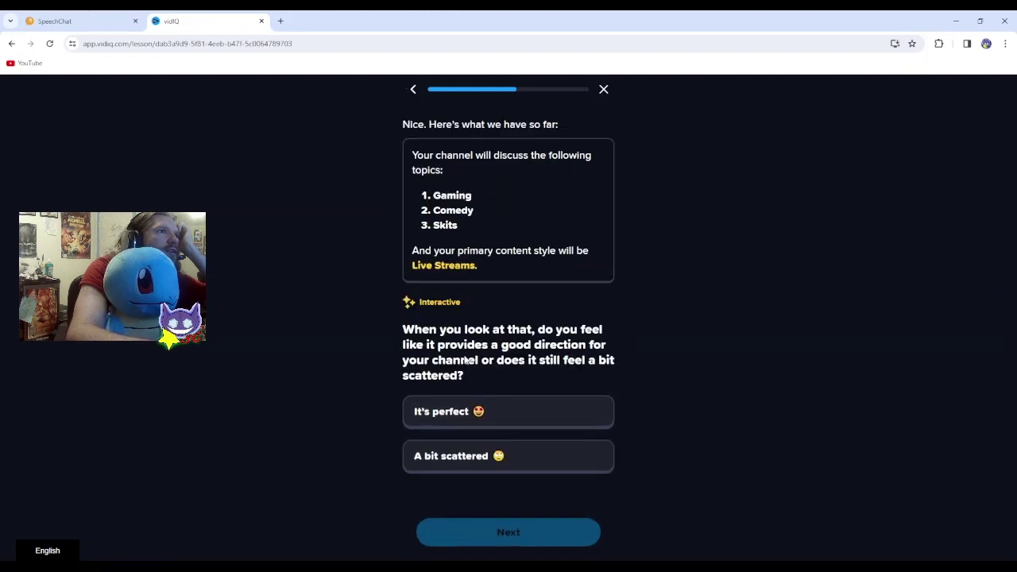
click(478, 415)
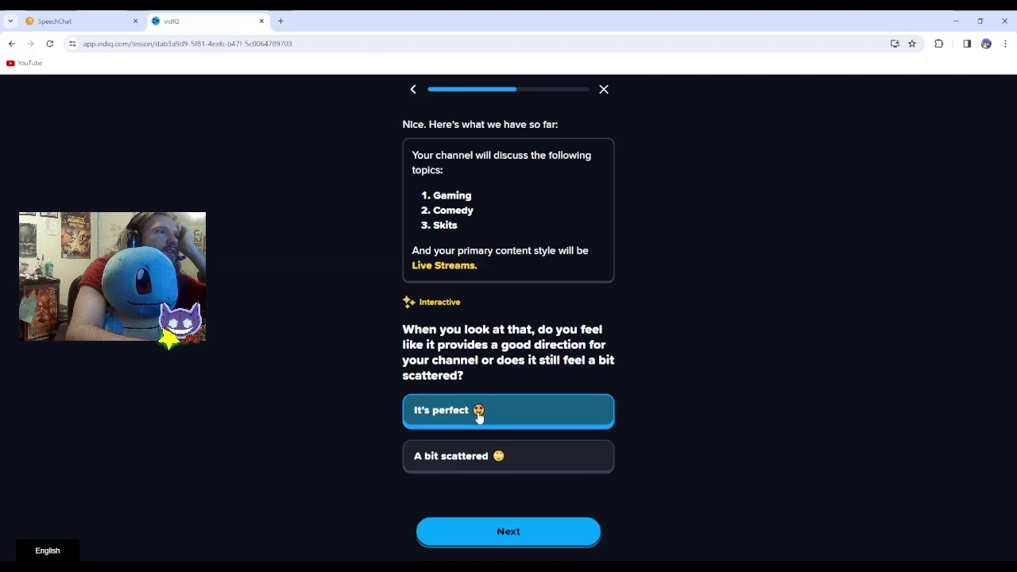
click(501, 529)
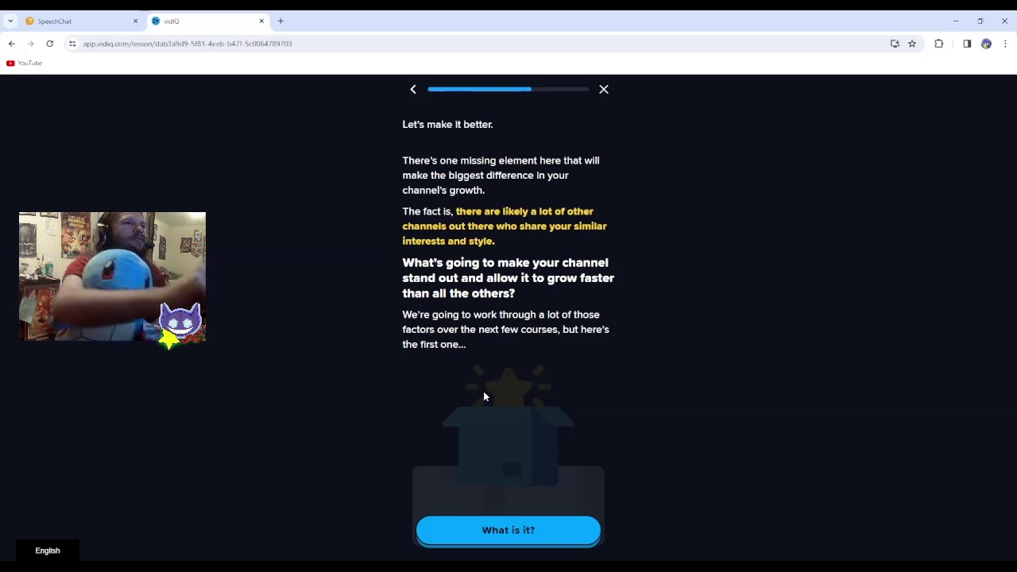
Read through the lesson's explanation of channel creeds and its examples, and proceed to the creed question.
key(Return)
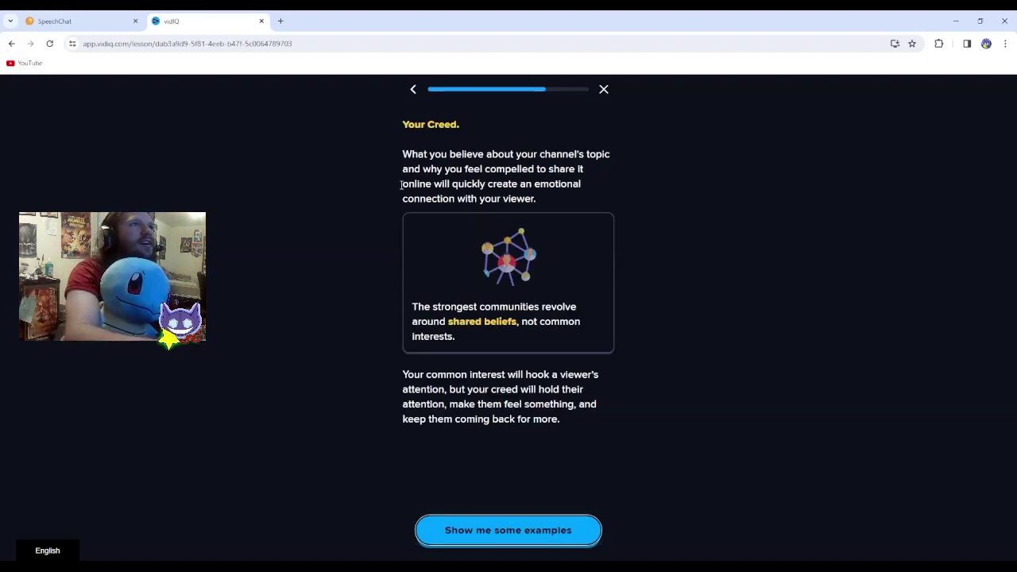
click(413, 91)
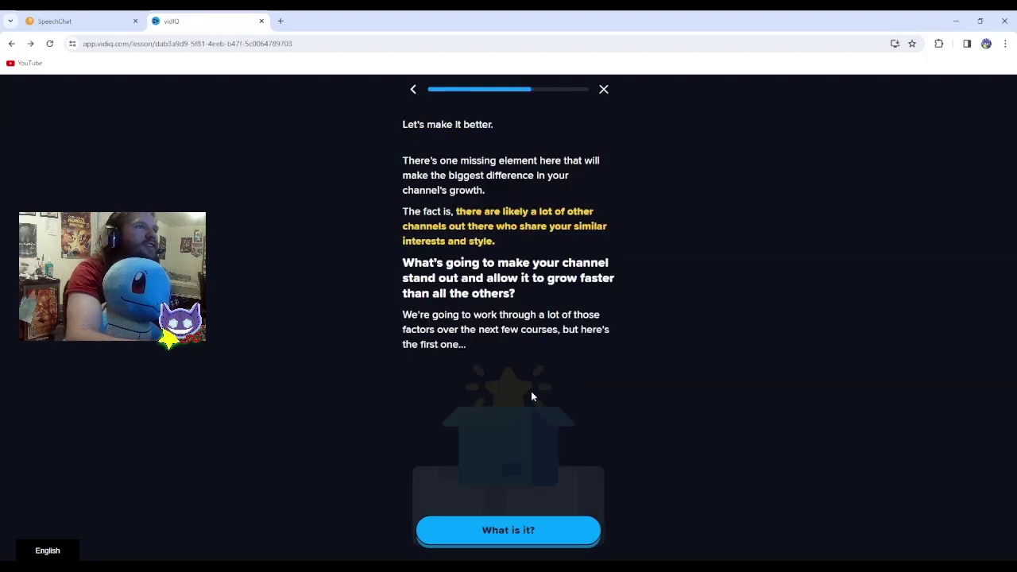
click(488, 528)
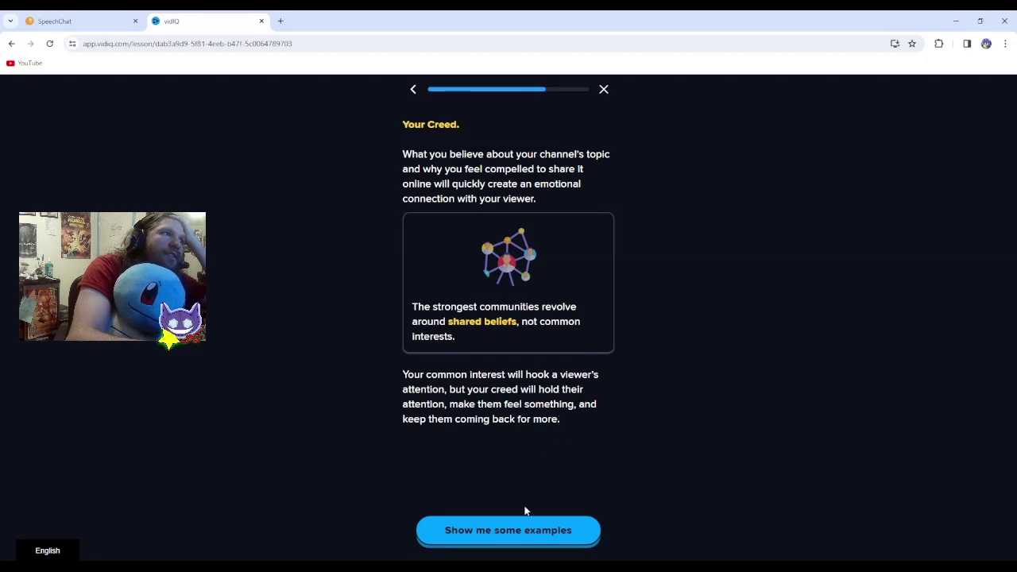
click(512, 529)
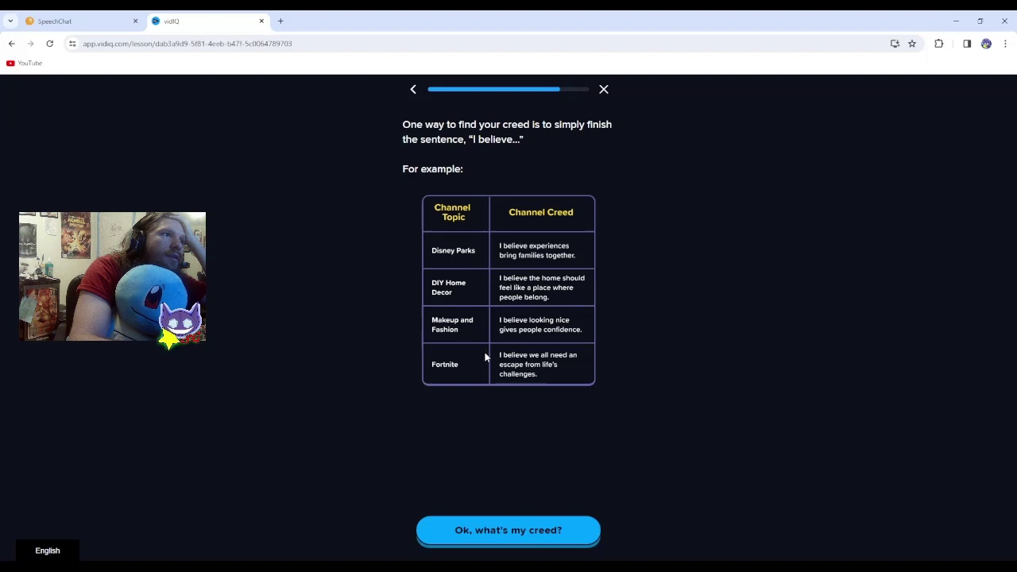
click(504, 534)
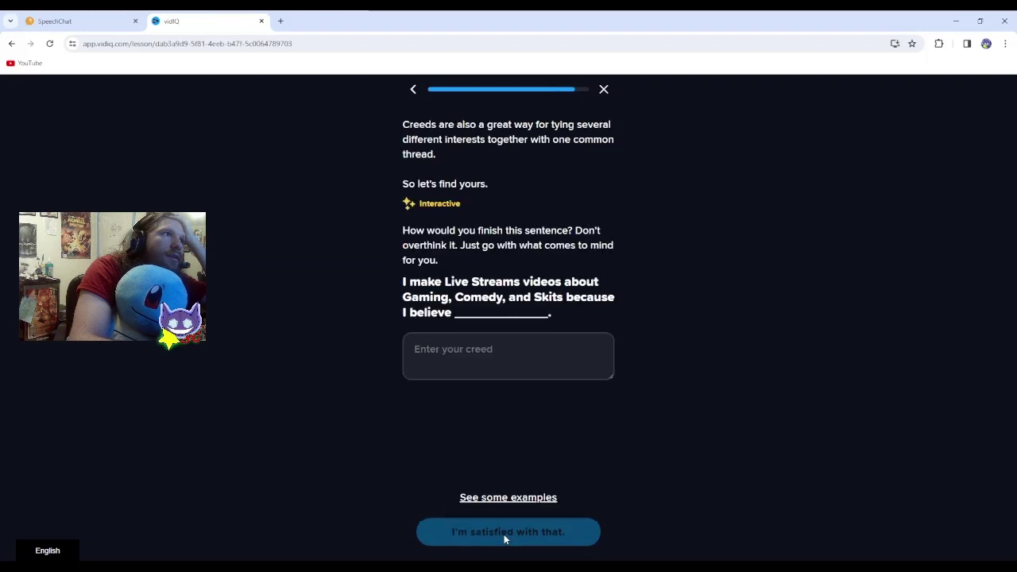
Begin the channel creed with "People would enjoy my sense of humor and the".
click(480, 356)
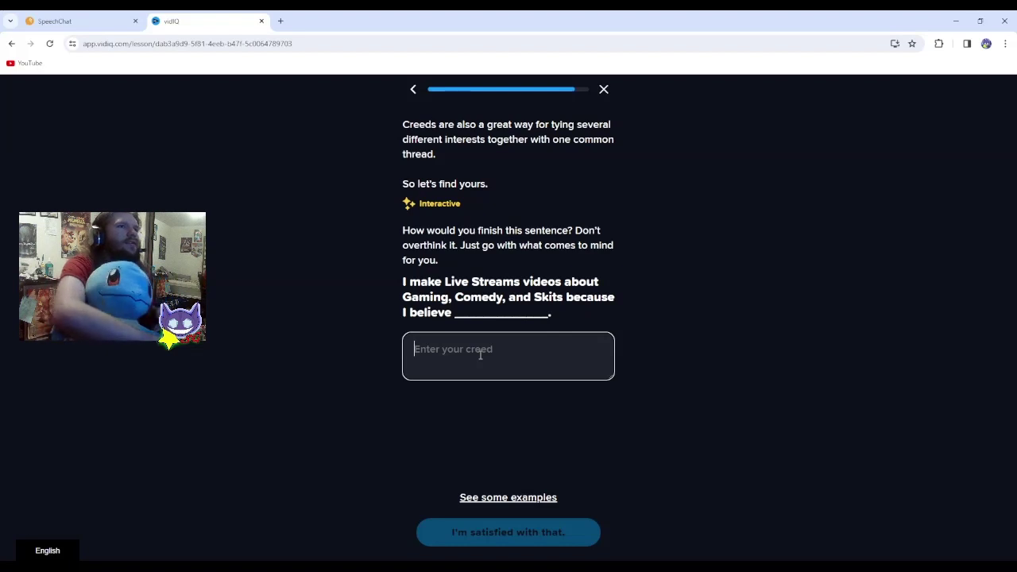
click(480, 355)
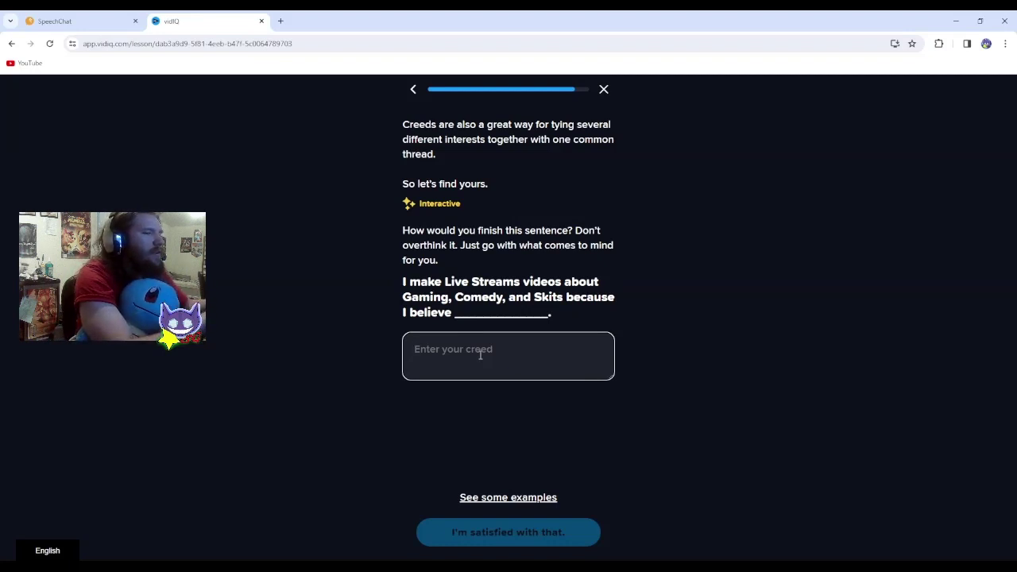
text(Peo)
key(BackSpace)
key(BackSpace)
text(eo)
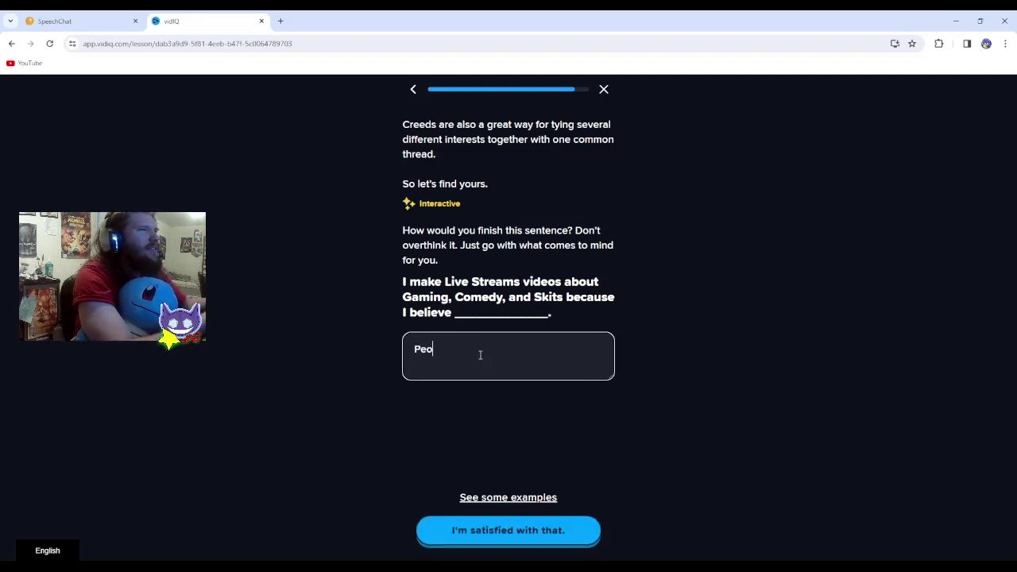
text(ple would)
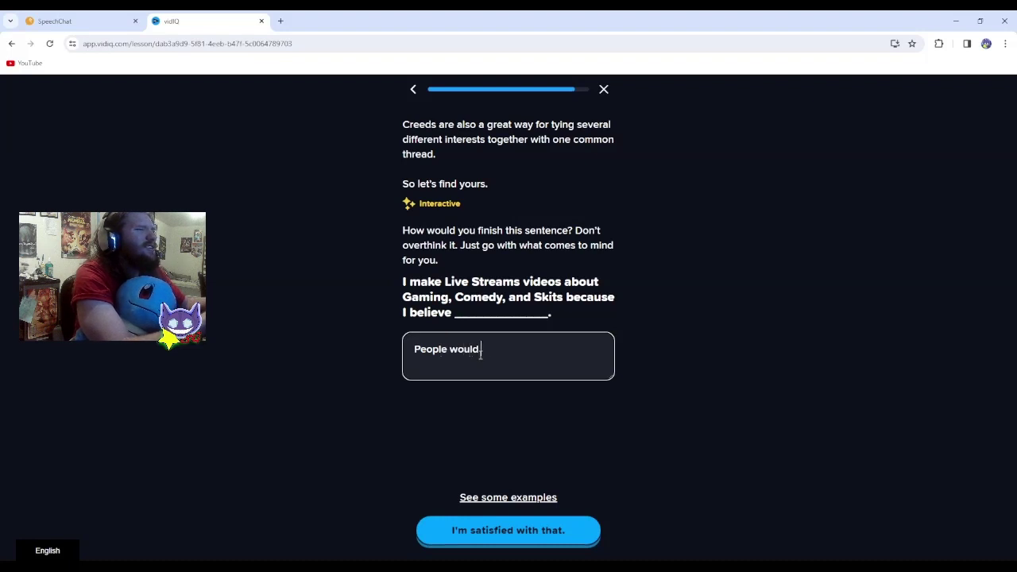
text( enjoy my sen)
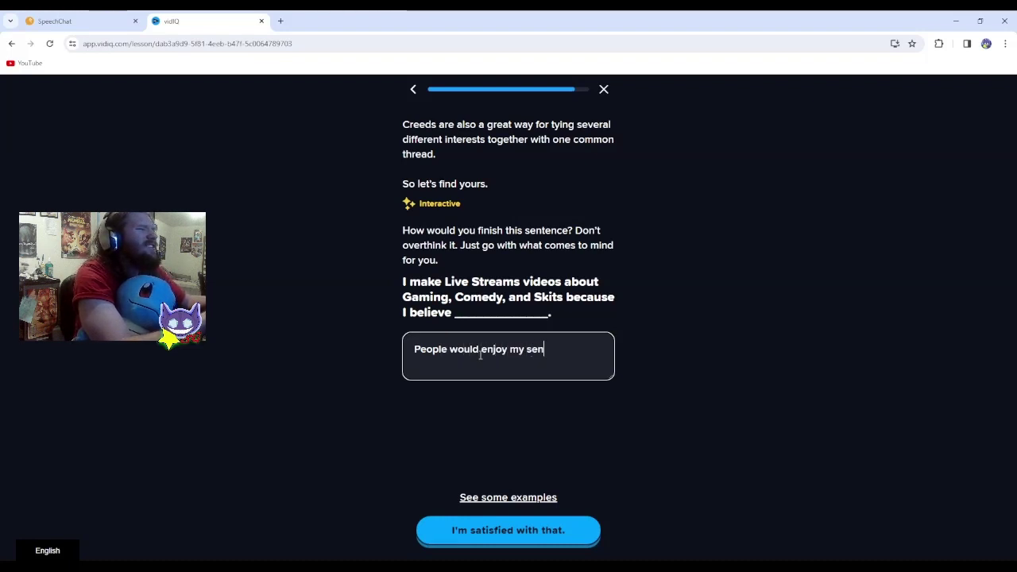
text(se of humo)
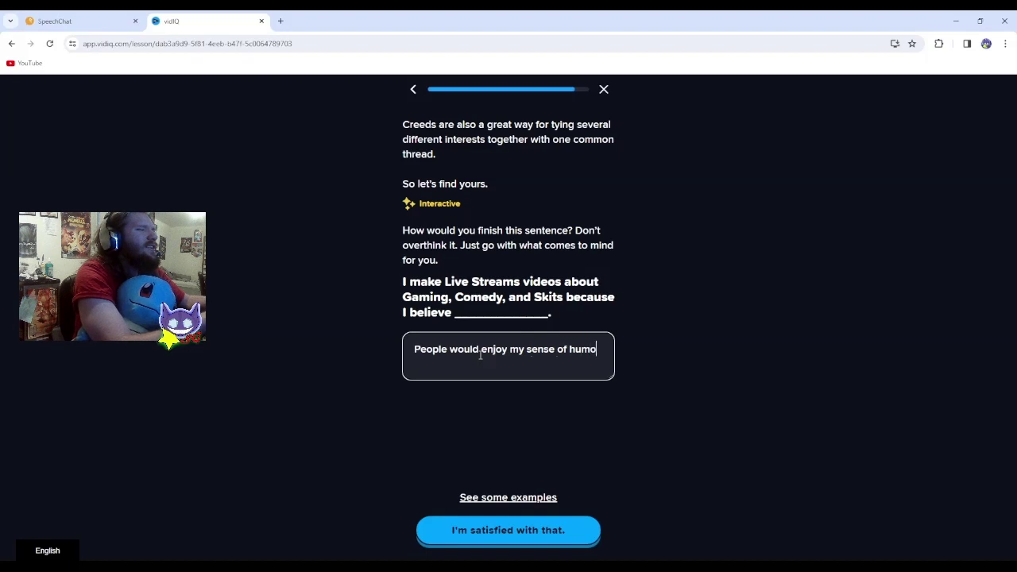
text(r and the)
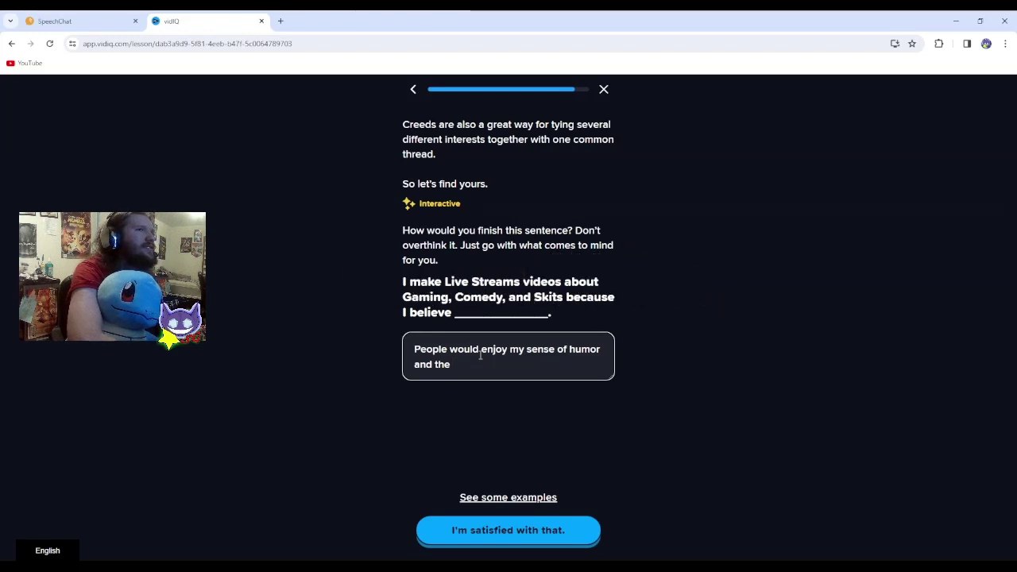
text(st)
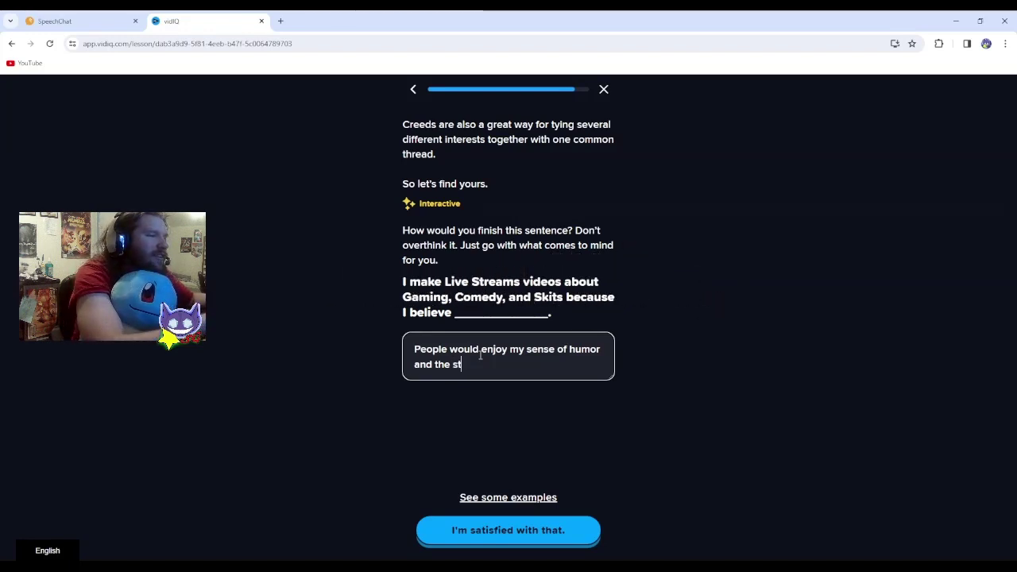
text(yle of)
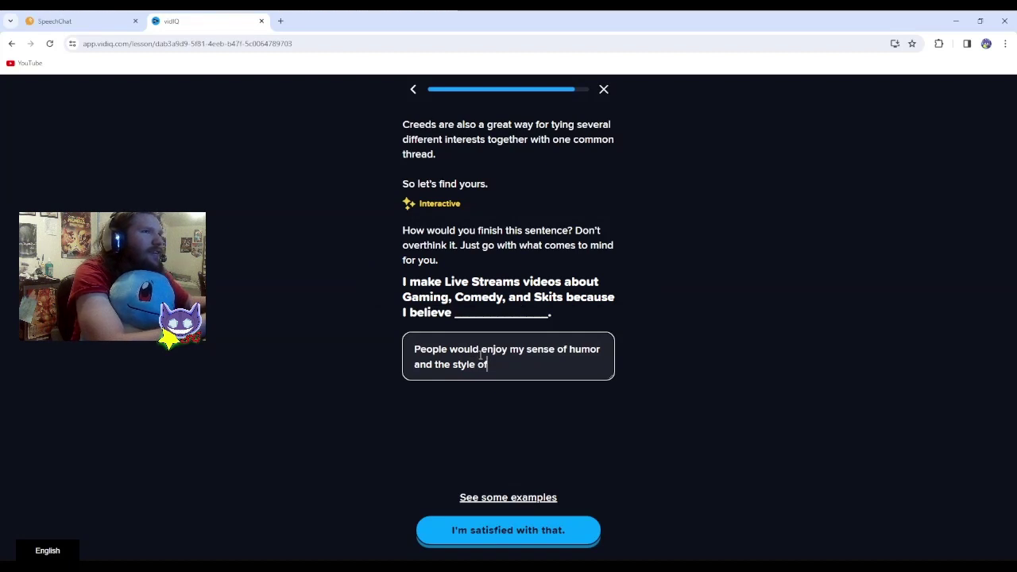
key(BackSpace)
key(BackSpace)
key(BackSpace)
key(BackSpace)
key(BackSpace)
key(BackSpace)
key(BackSpace)
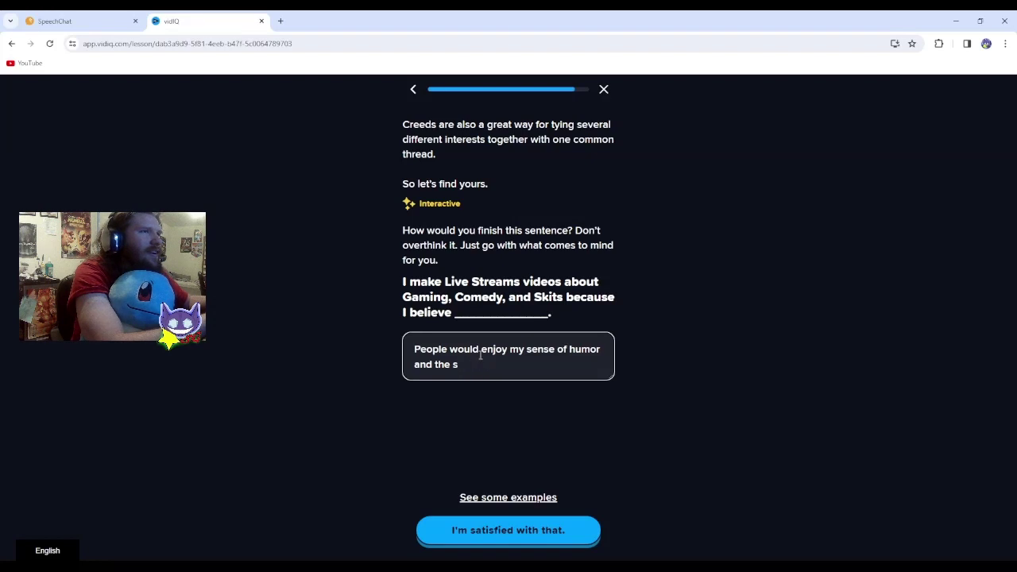
key(BackSpace)
Complete the creed sentence with "humorous moments of my life?".
text(humo)
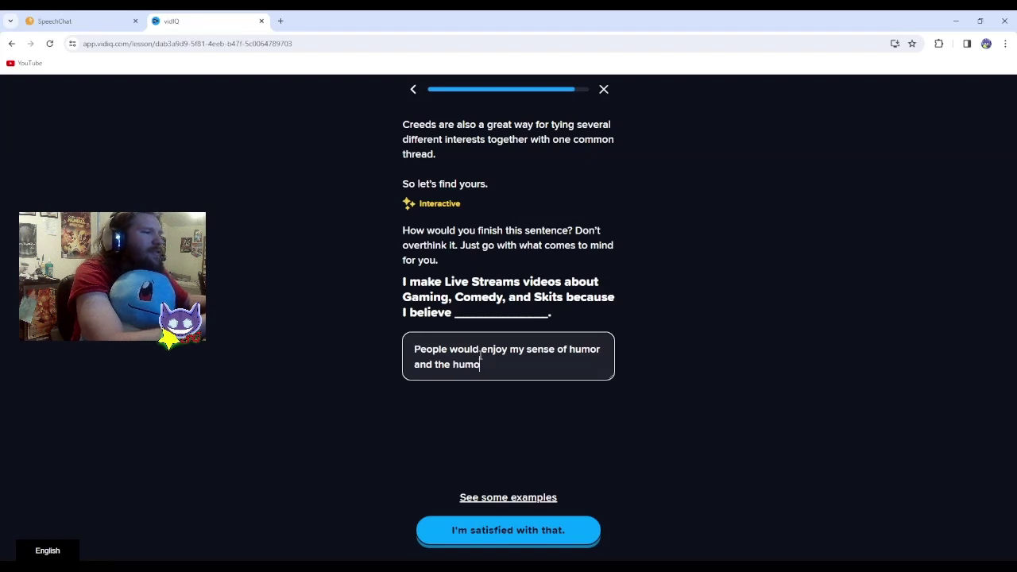
text(rous mome)
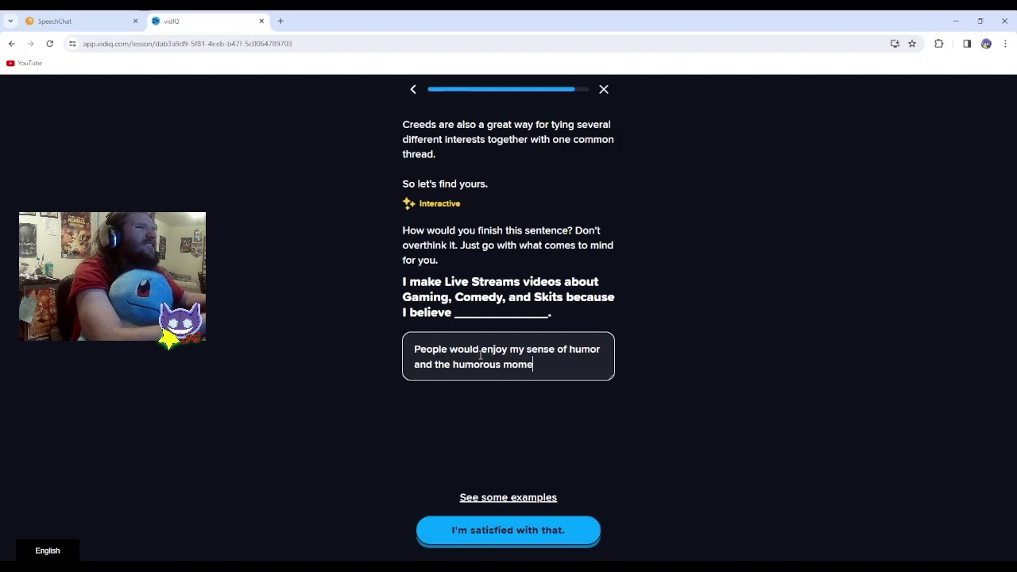
text(nts of my life)
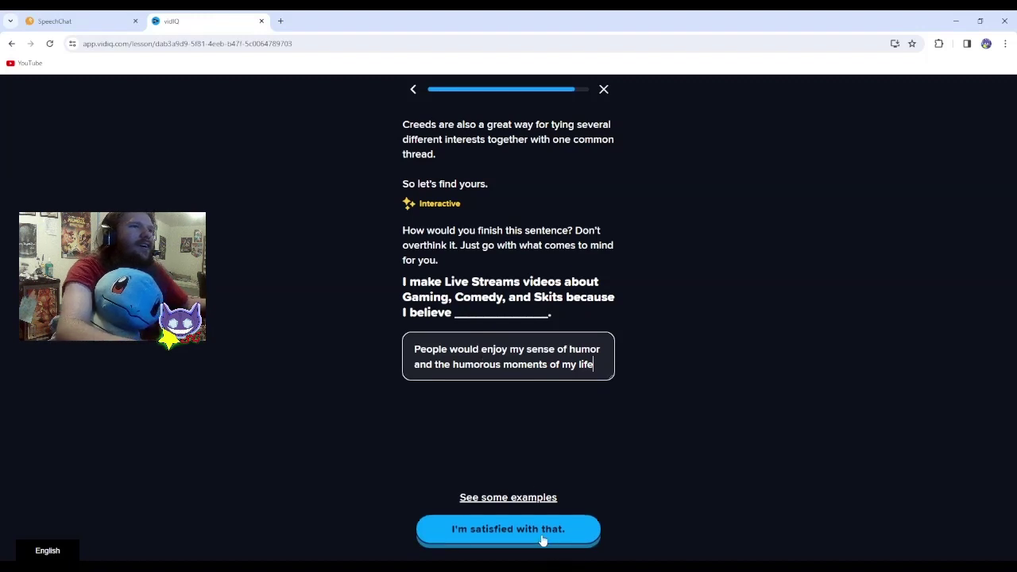
text(?)
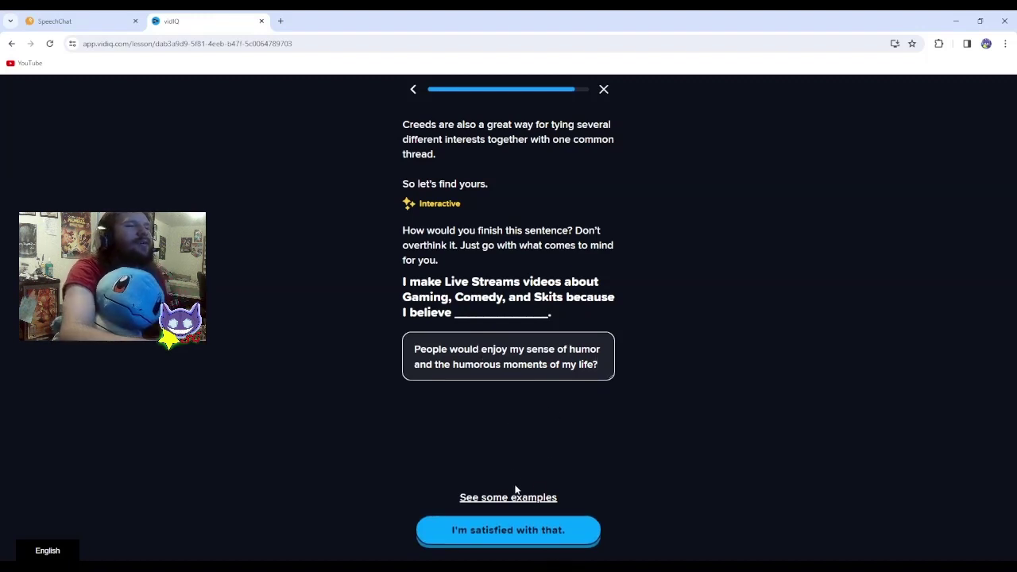
Submit the creed, accept the channel topic summary and finish the lesson to return to the dashboard.
click(515, 528)
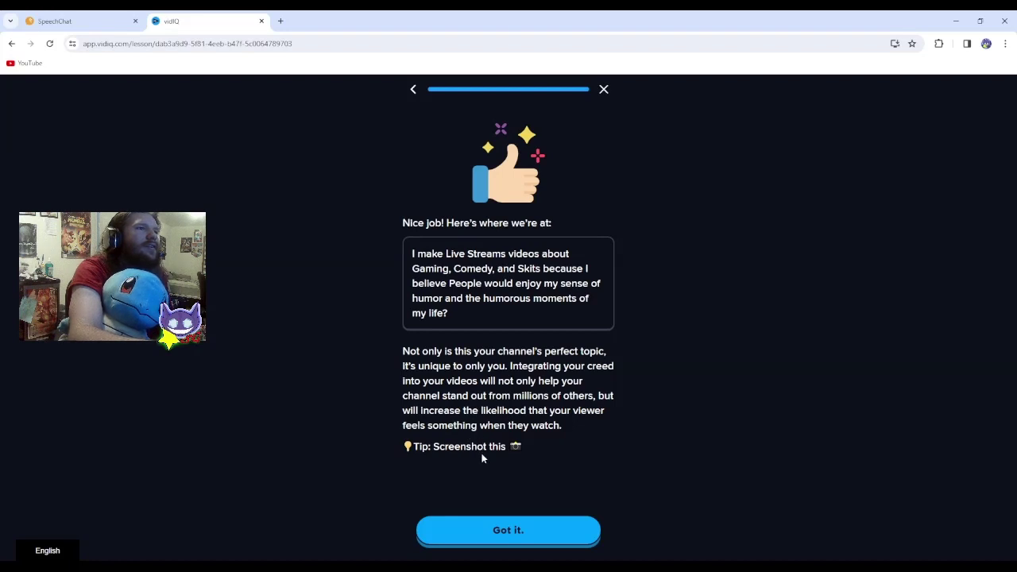
click(491, 537)
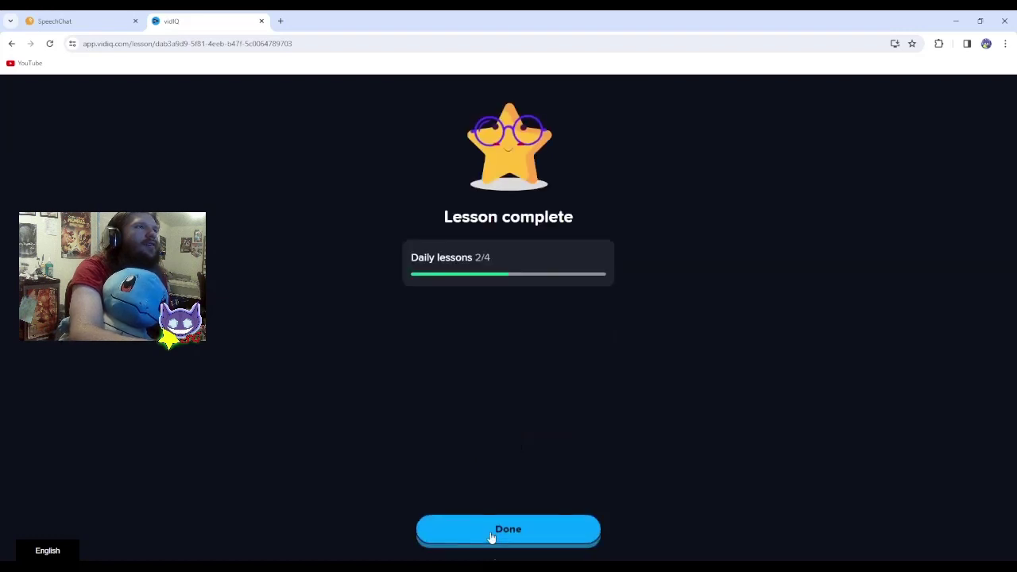
click(490, 538)
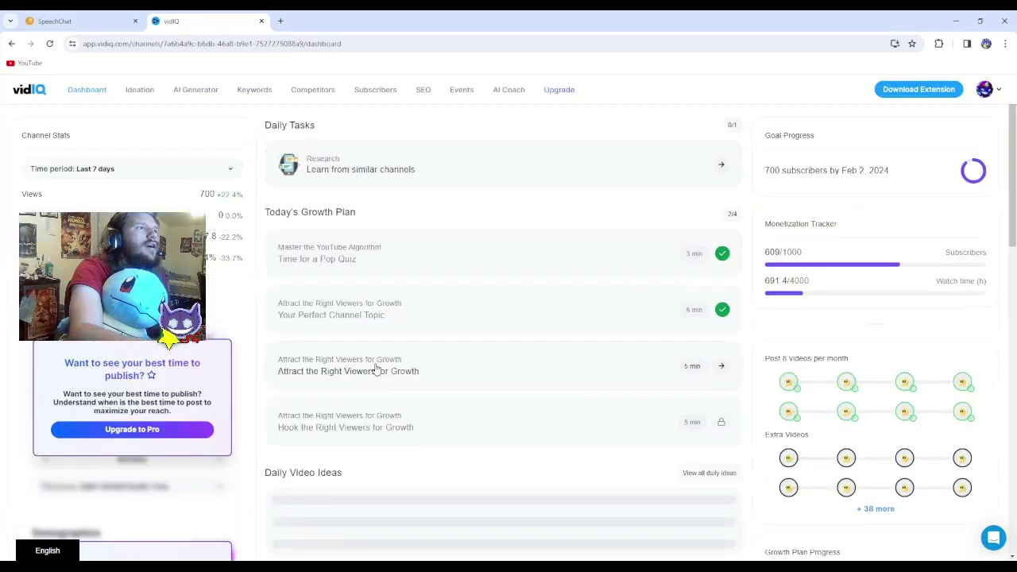
Start the "Attract the Right Viewers for Growth" lesson and read its introduction through to the ideal viewer's name question.
click(405, 370)
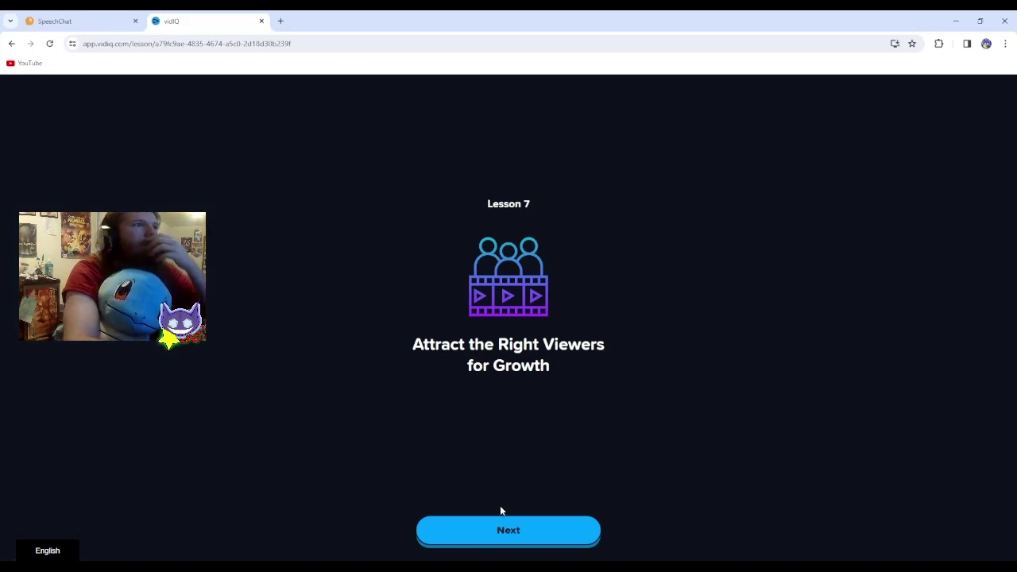
click(499, 521)
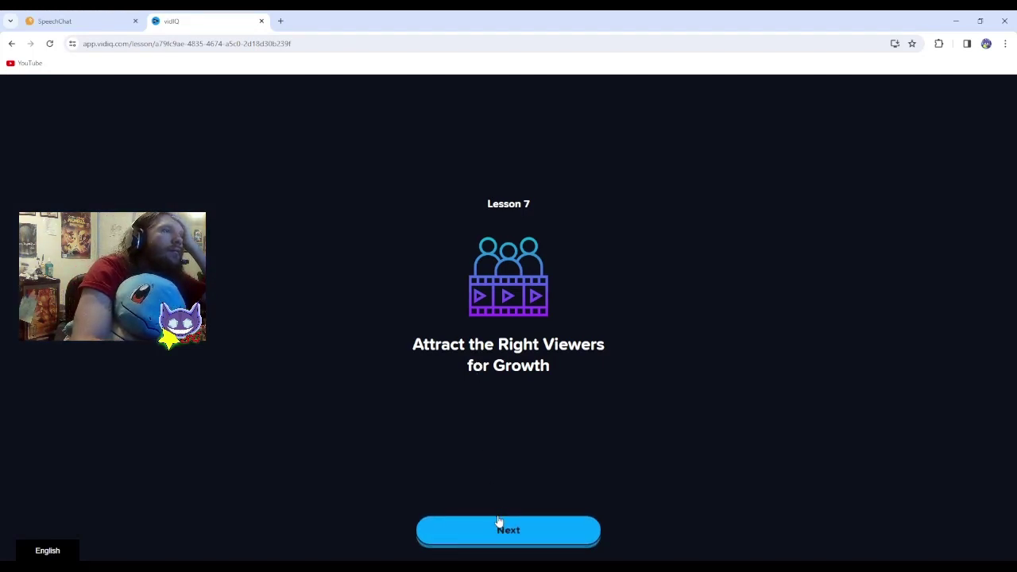
click(503, 525)
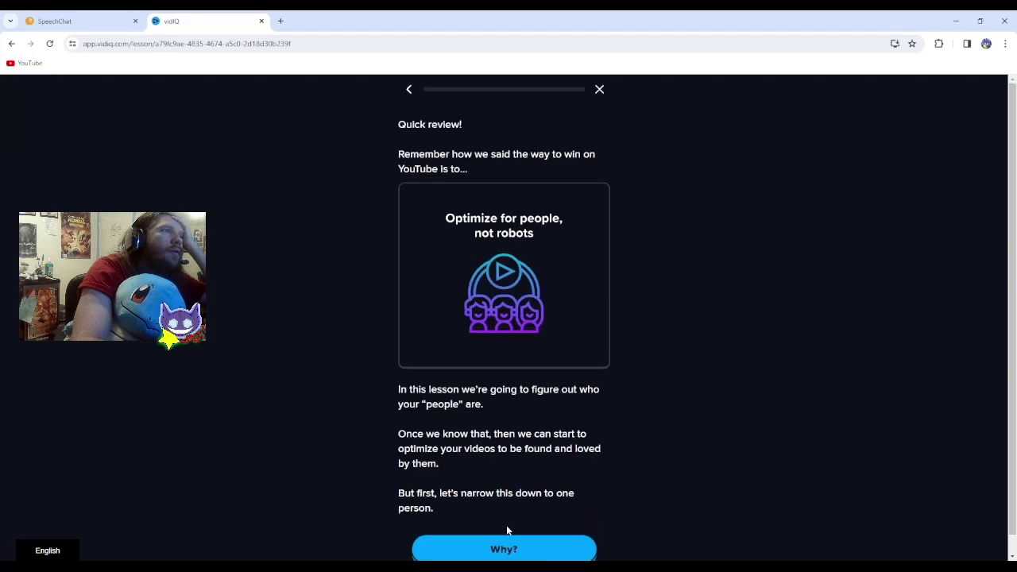
scroll(467, 355, down, 1)
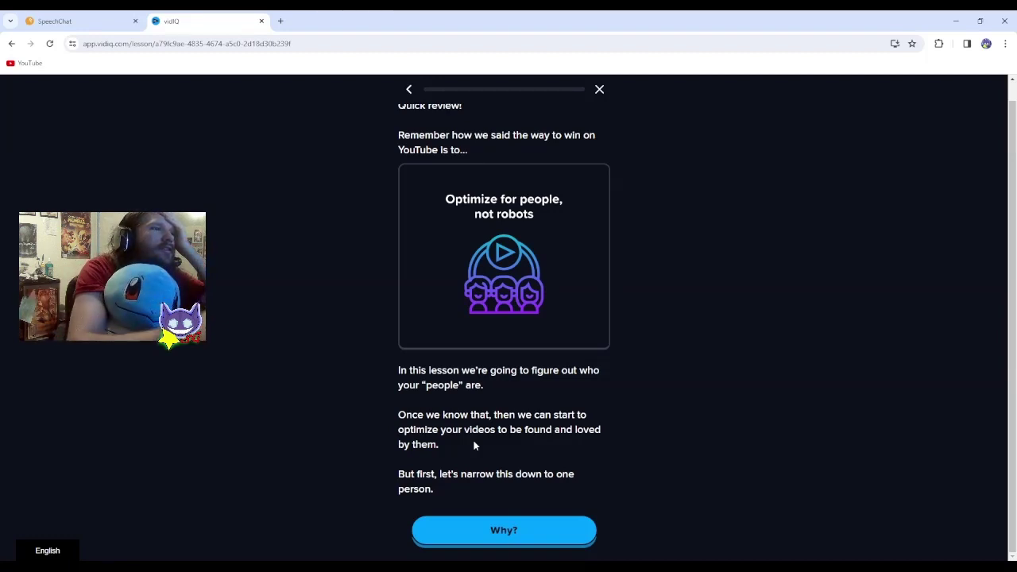
click(489, 529)
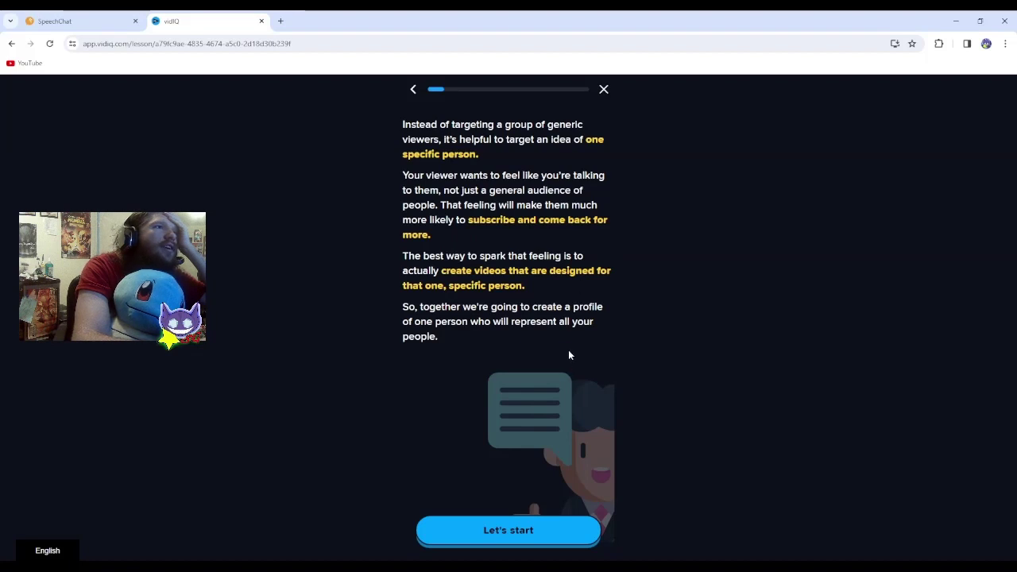
click(521, 538)
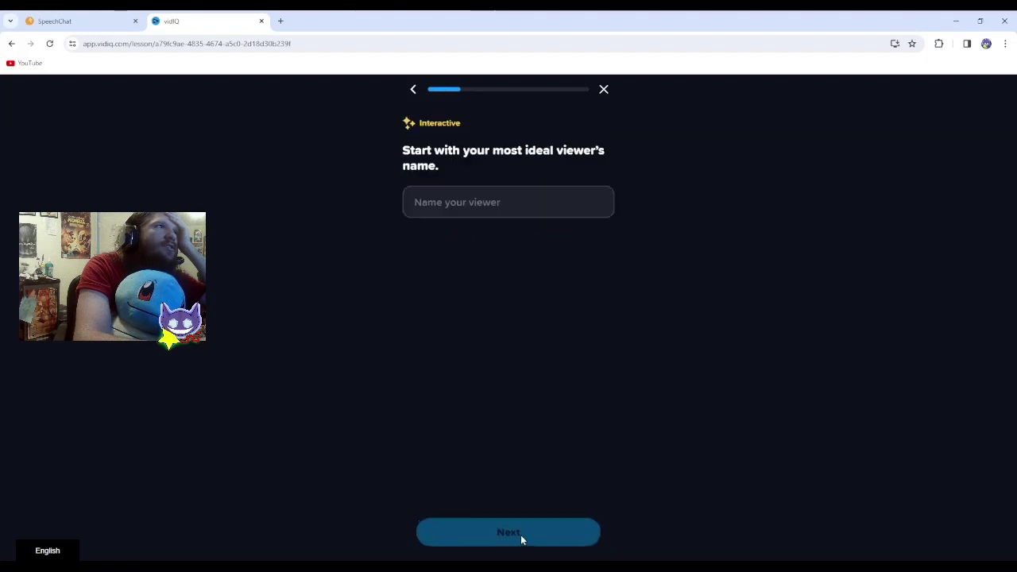
Name the ideal viewer "Squirtle." and continue to the question about their appearance.
click(531, 204)
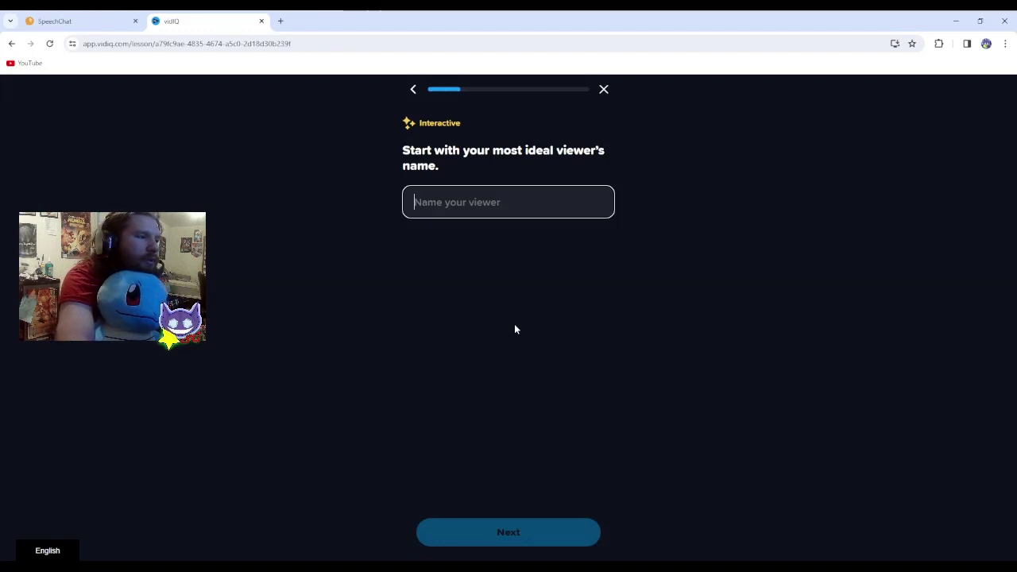
text(S)
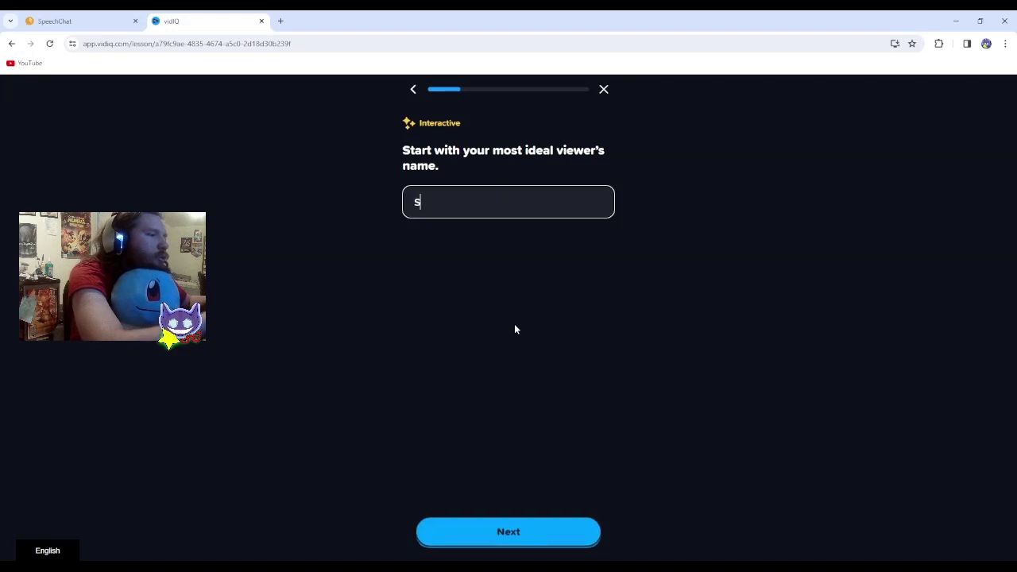
text(quirtle.)
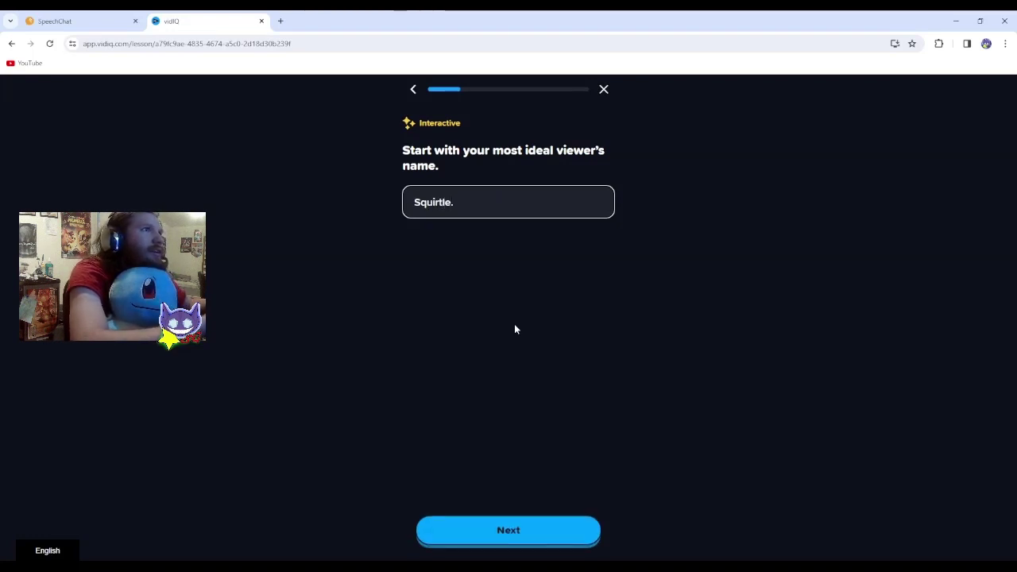
click(489, 531)
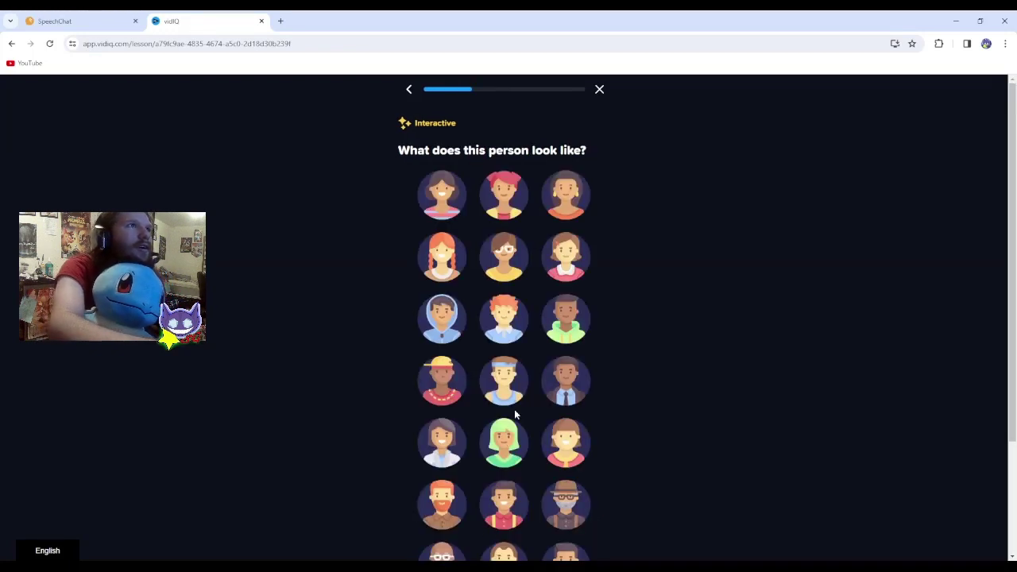
Pick the avatar wearing the blue hood as the ideal viewer's appearance and continue to the age field.
scroll(520, 247, down, 2)
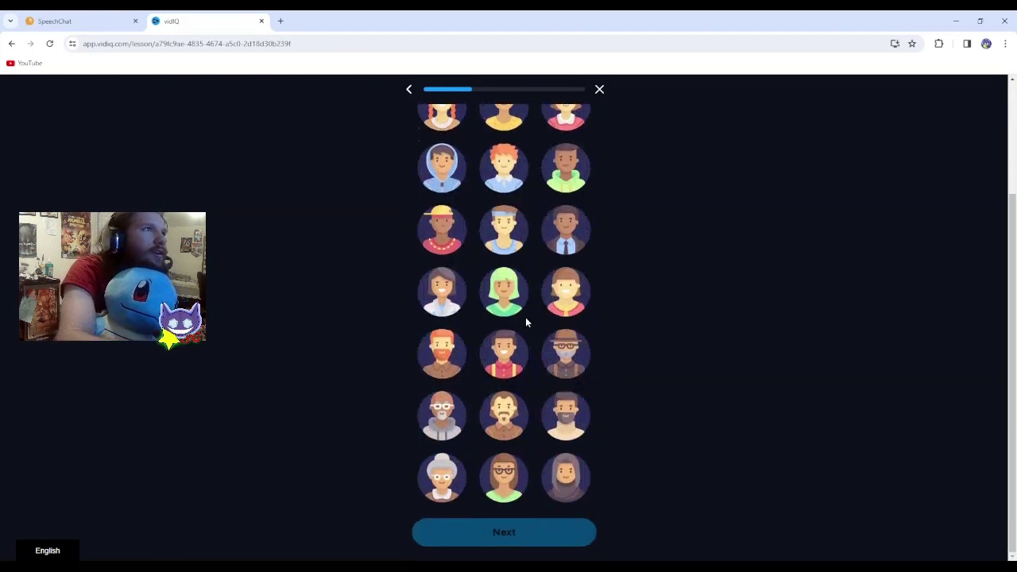
scroll(525, 321, up, 2)
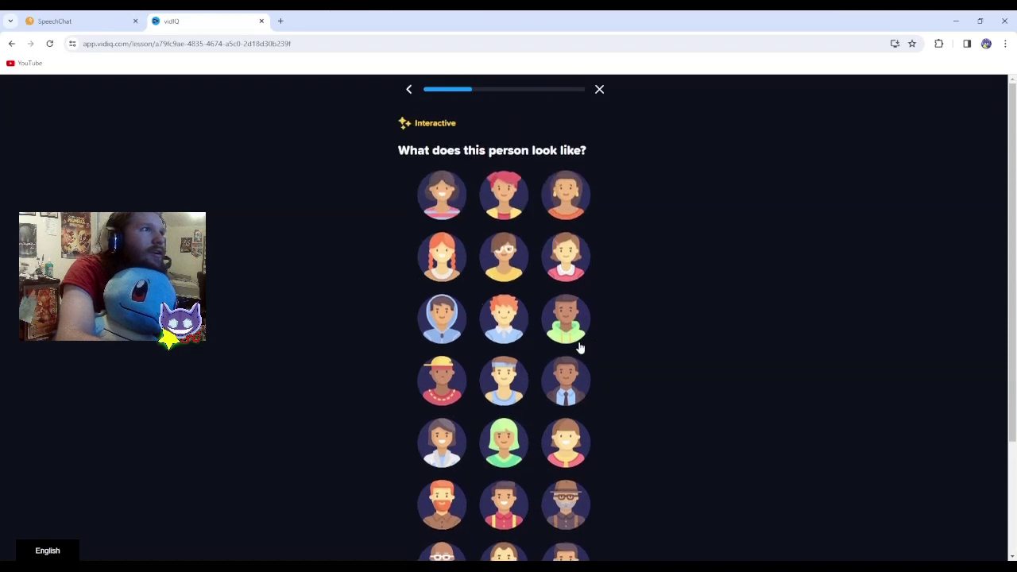
scroll(477, 350, down, 2)
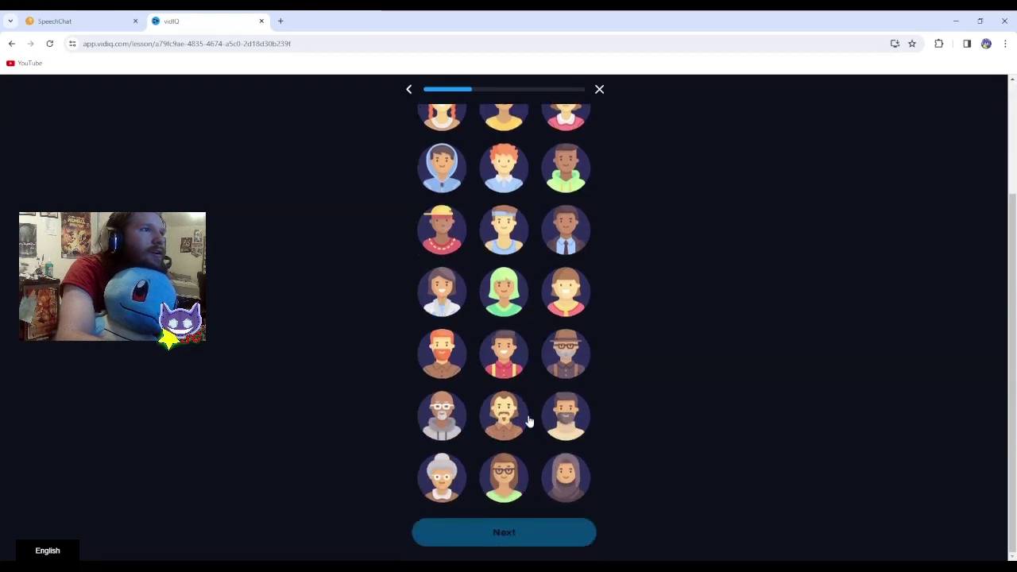
scroll(527, 485, up, 2)
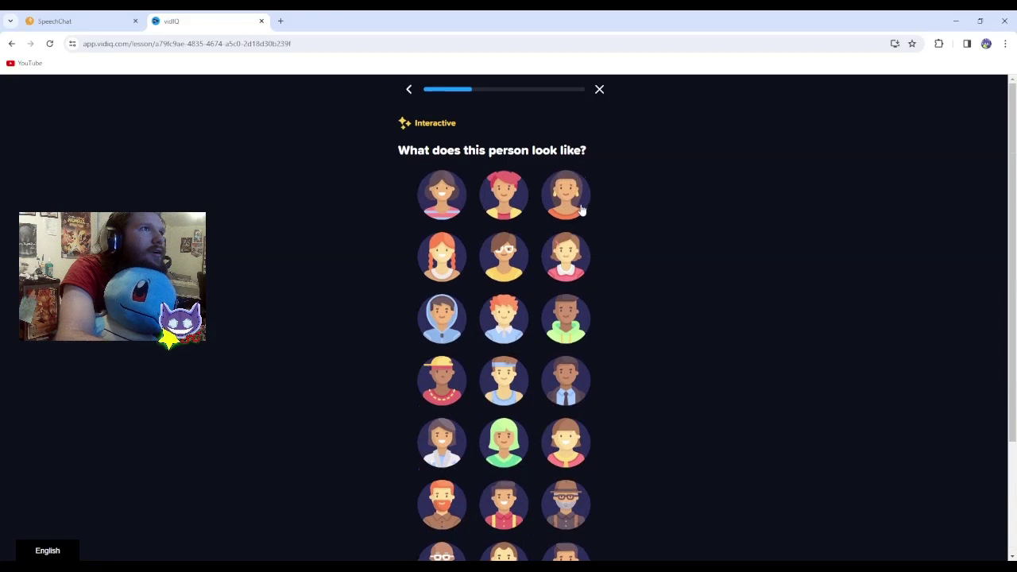
scroll(496, 435, down, 1)
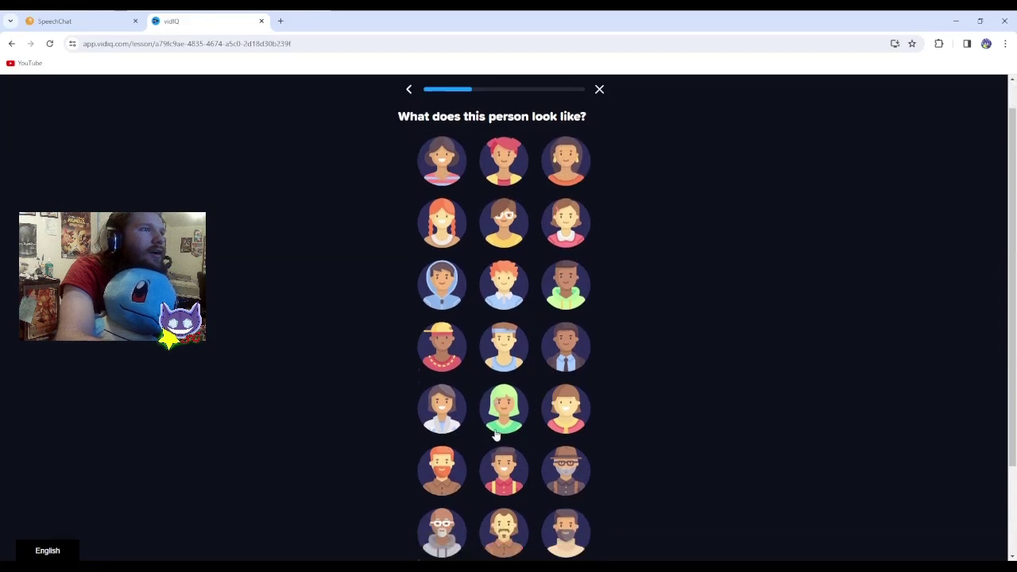
scroll(495, 435, down, 2)
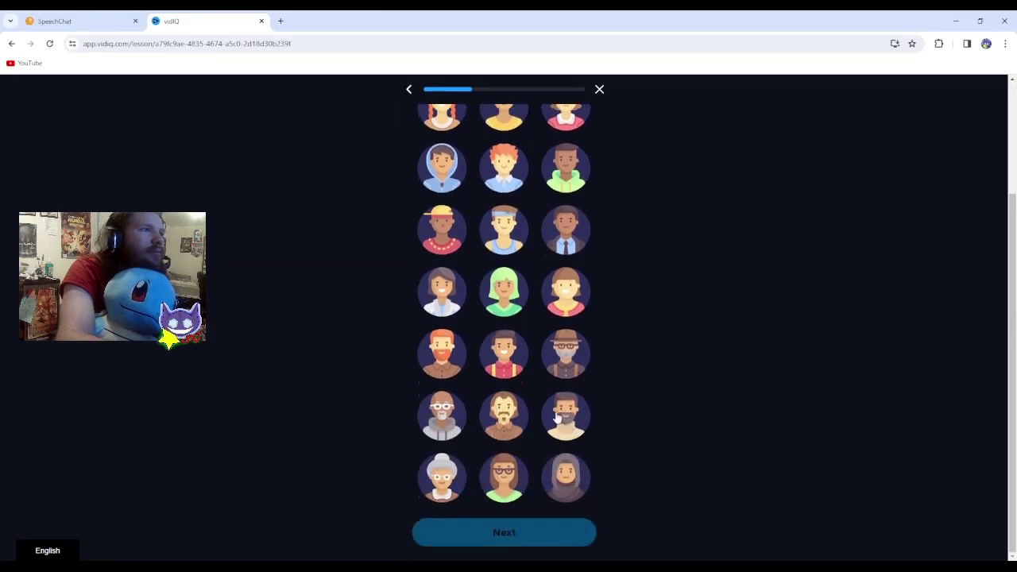
scroll(516, 414, up, 1)
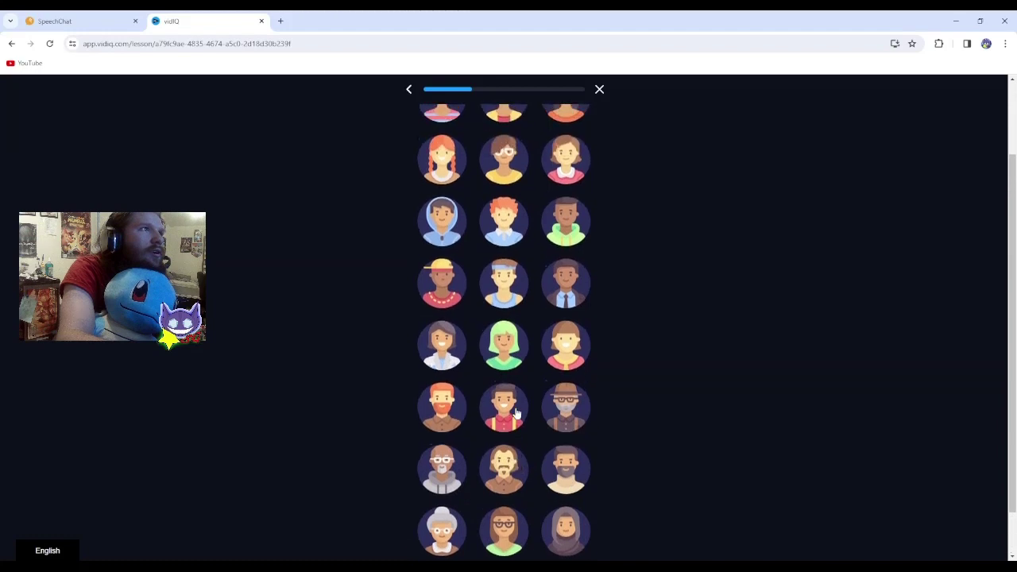
scroll(516, 413, up, 1)
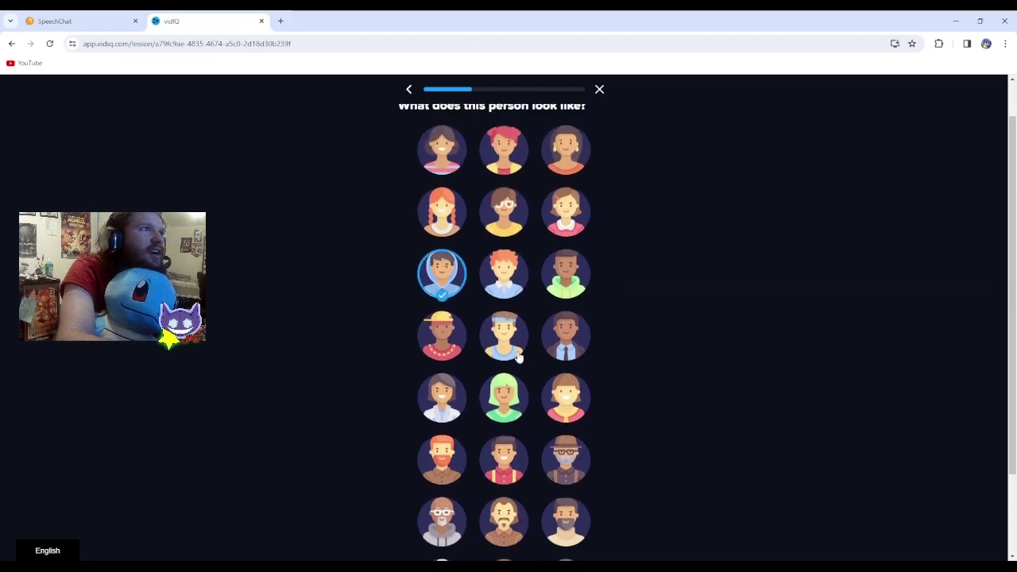
scroll(517, 352, down, 3)
click(545, 534)
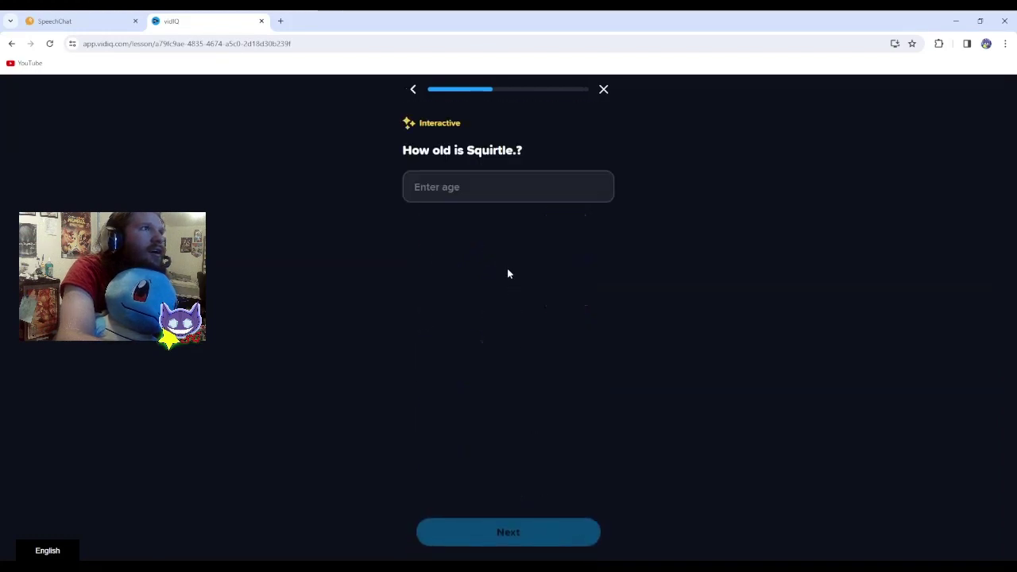
click(486, 192)
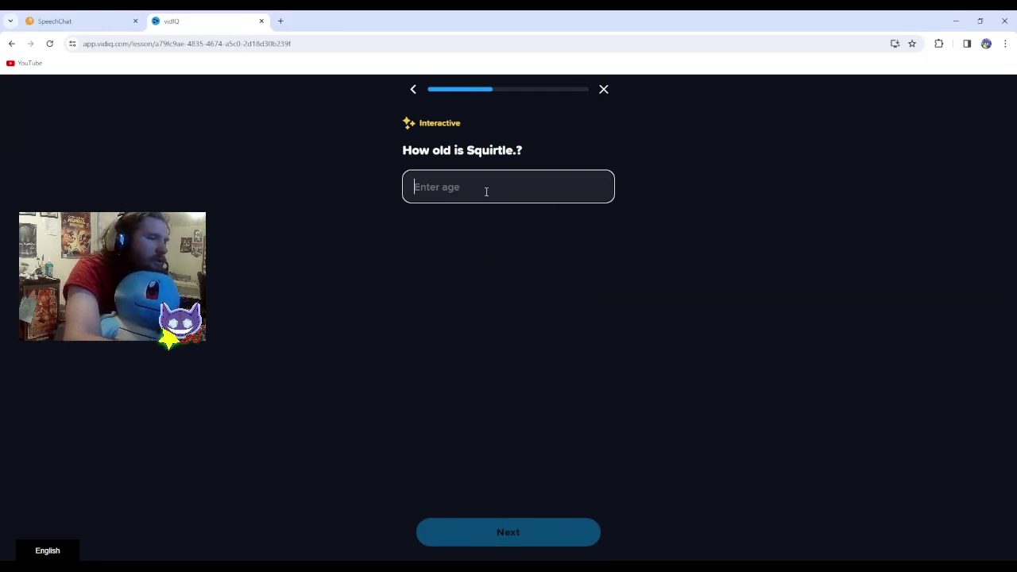
Search the web in a new tab for "pokemon release date original" and examine the results for the first release date.
click(284, 22)
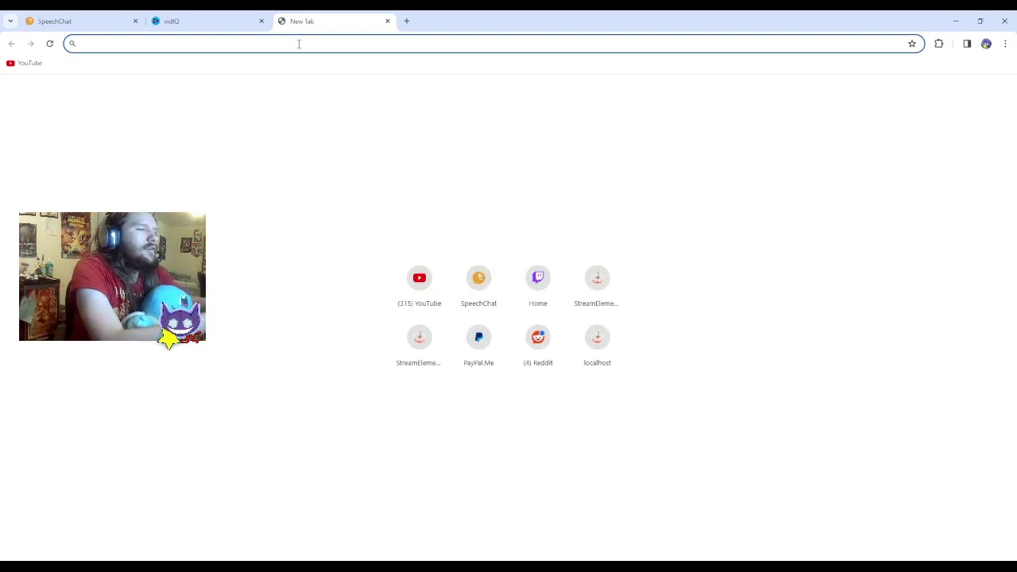
text(google)
key(Tab)
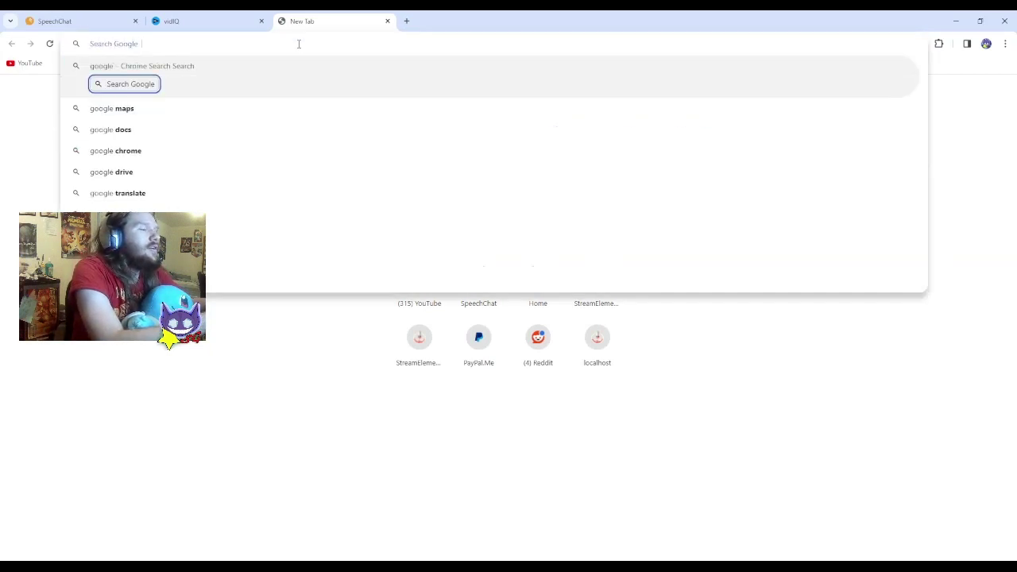
text(pokemon )
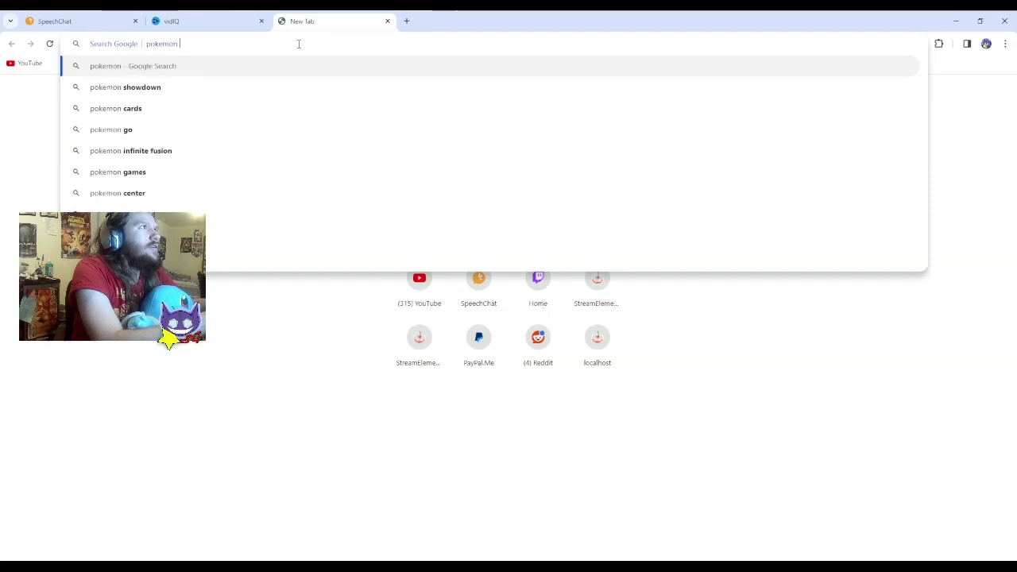
text(release)
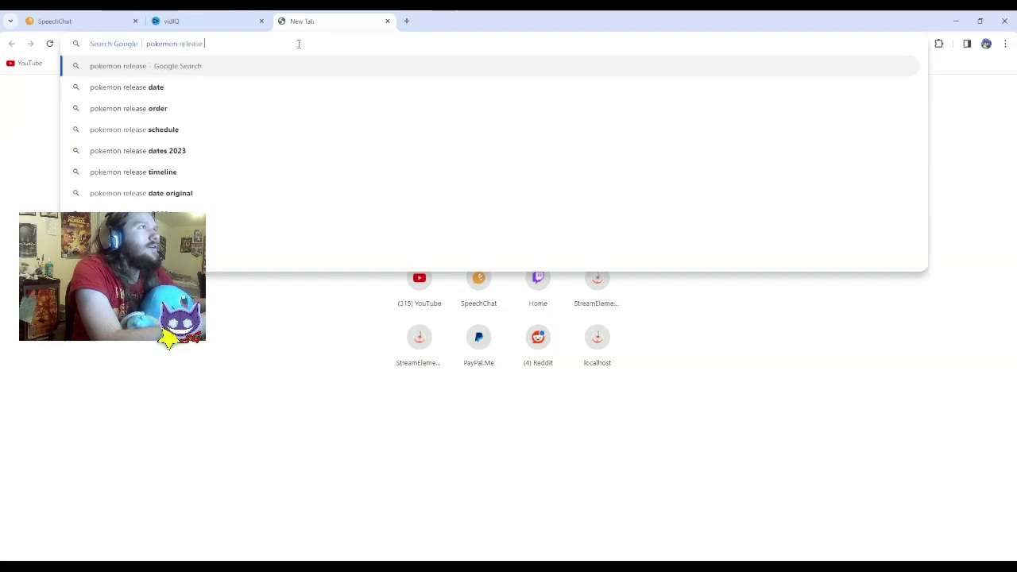
text( date)
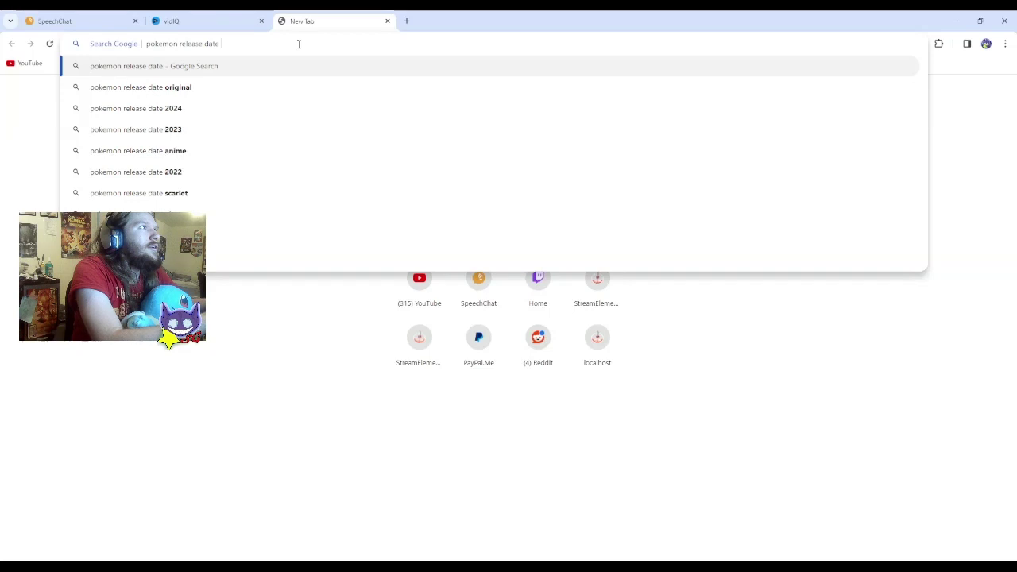
click(269, 92)
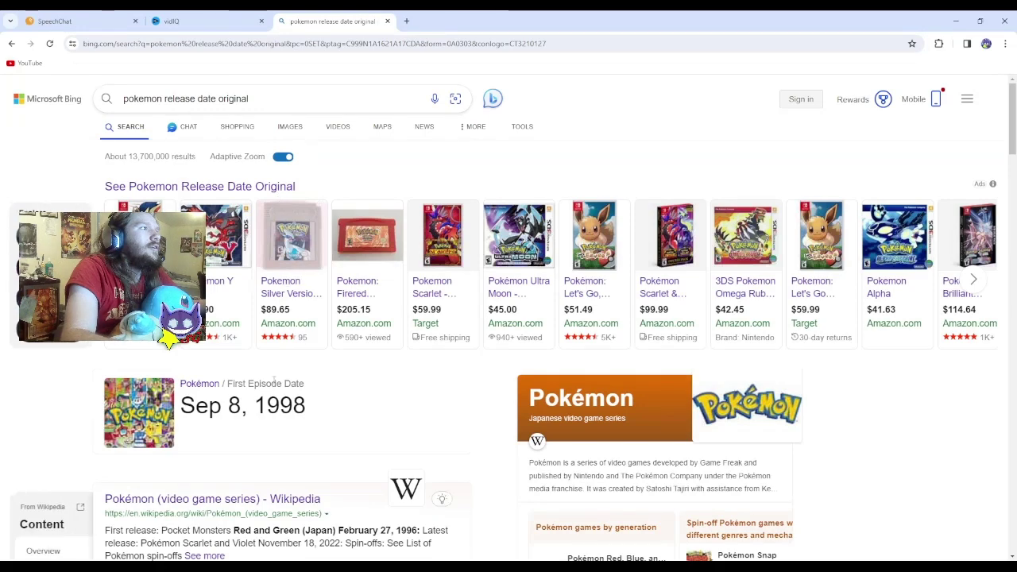
scroll(208, 377, down, 3)
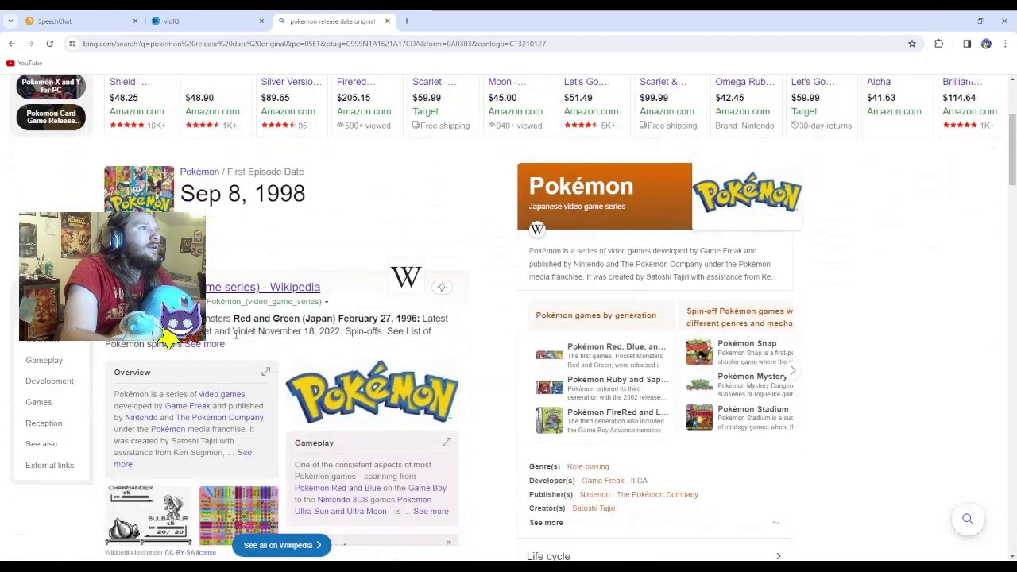
scroll(235, 335, down, 3)
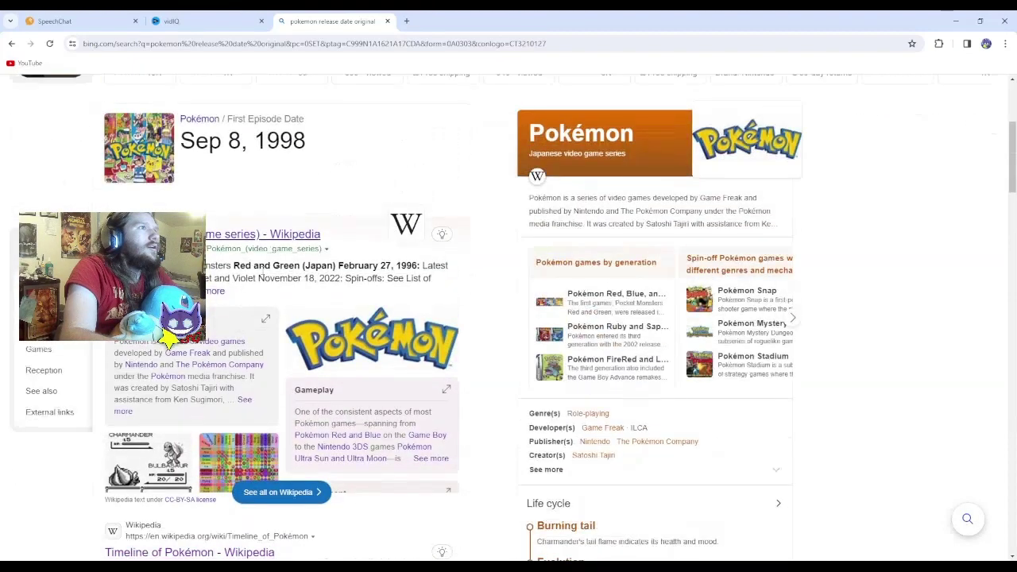
Return to the vidIQ lesson, set Squirtle's age to 27 and continue to the residence question.
click(208, 15)
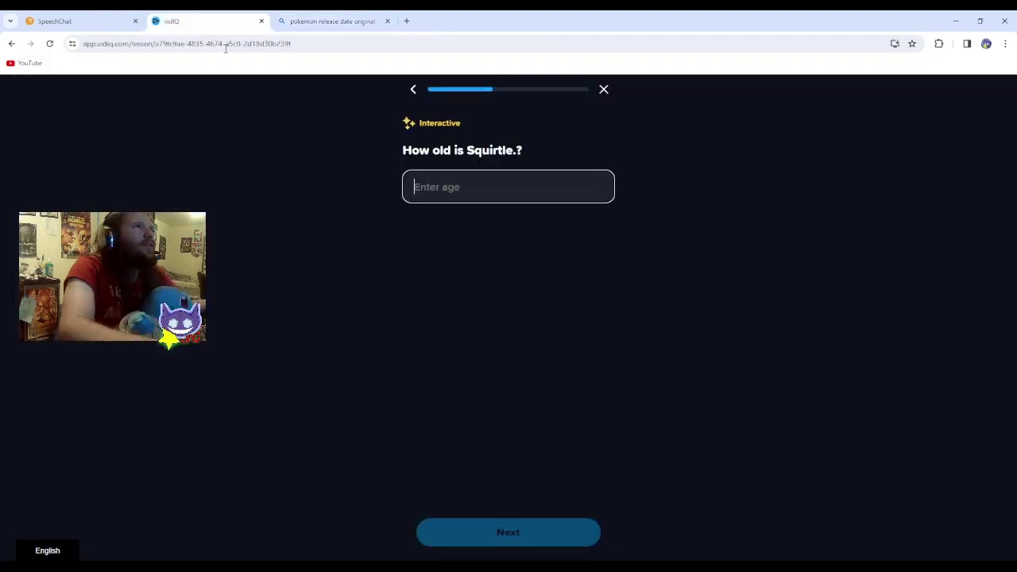
text(27)
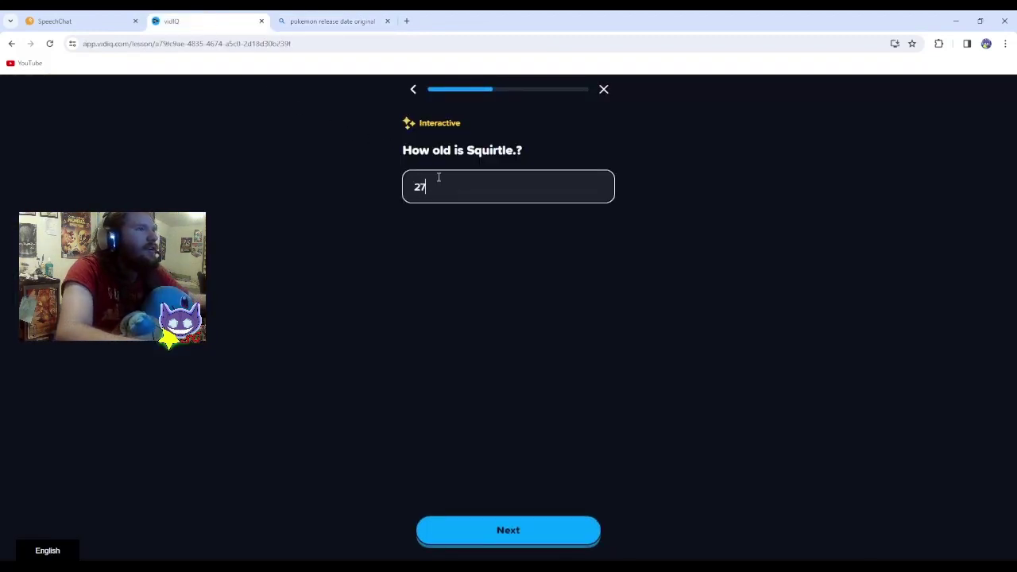
click(452, 535)
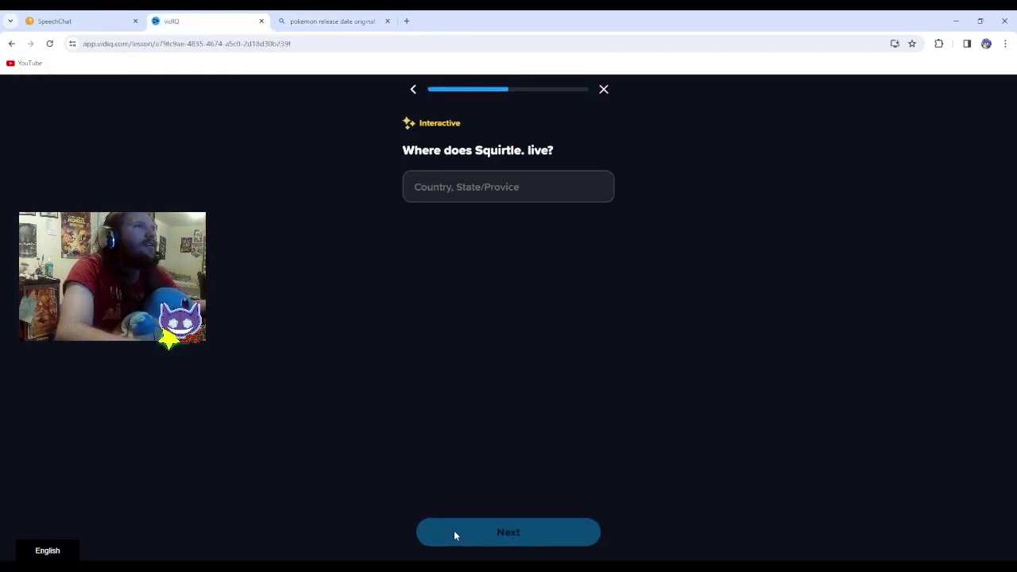
Enter "The Kanto Region" as the place where Squirtle lives and submit the answer.
click(451, 193)
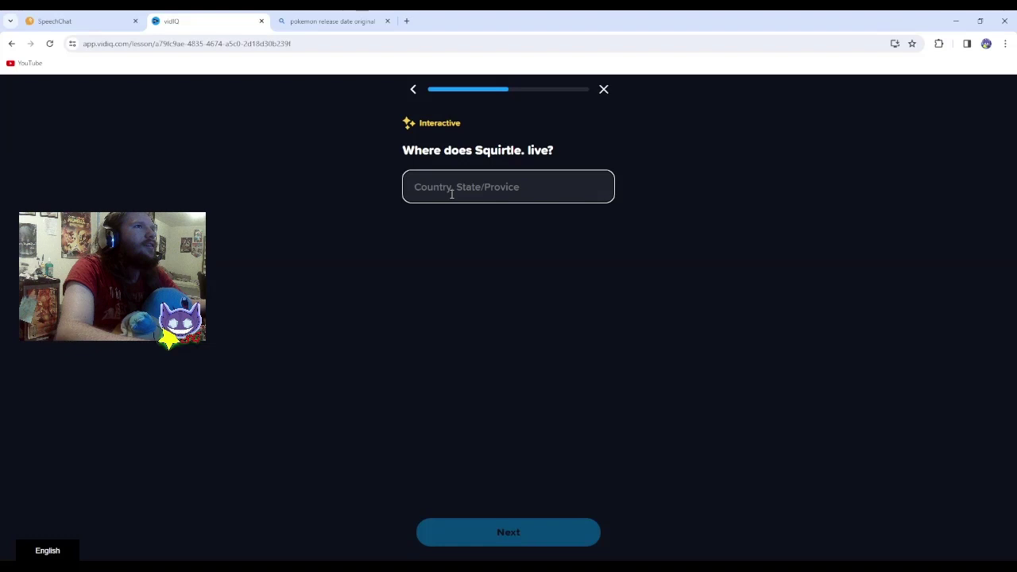
text(T)
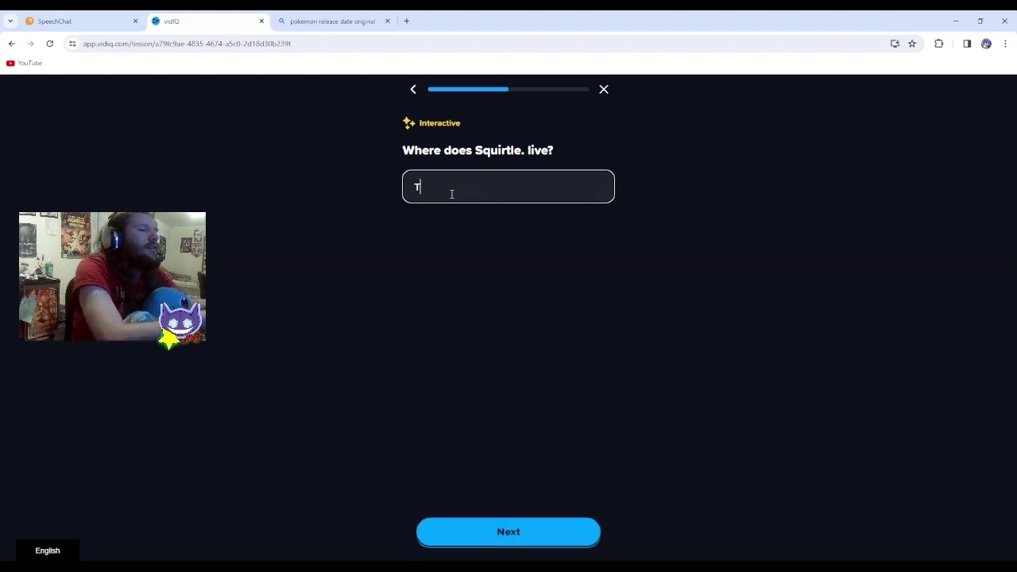
text(he Kanto )
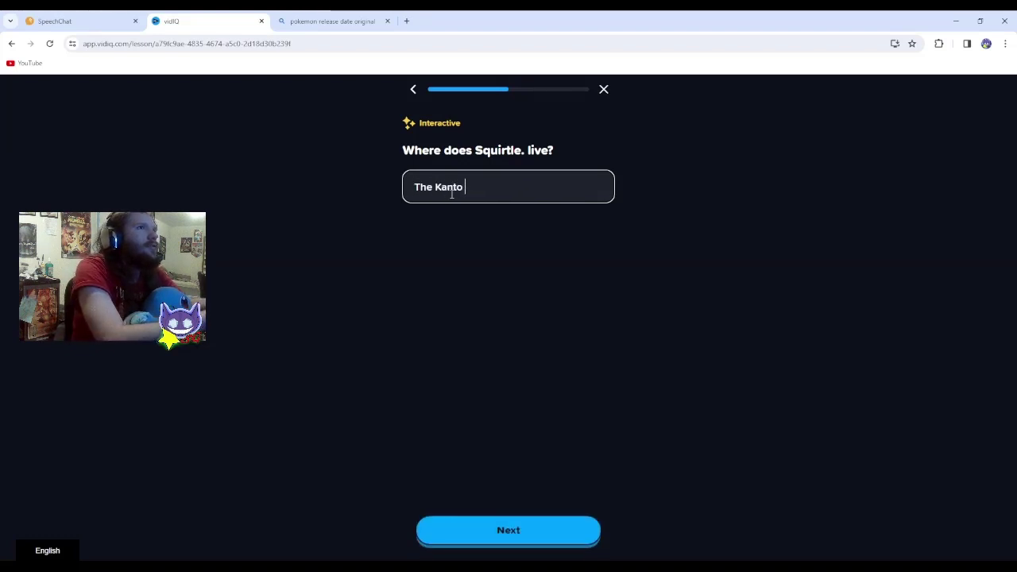
text(Region)
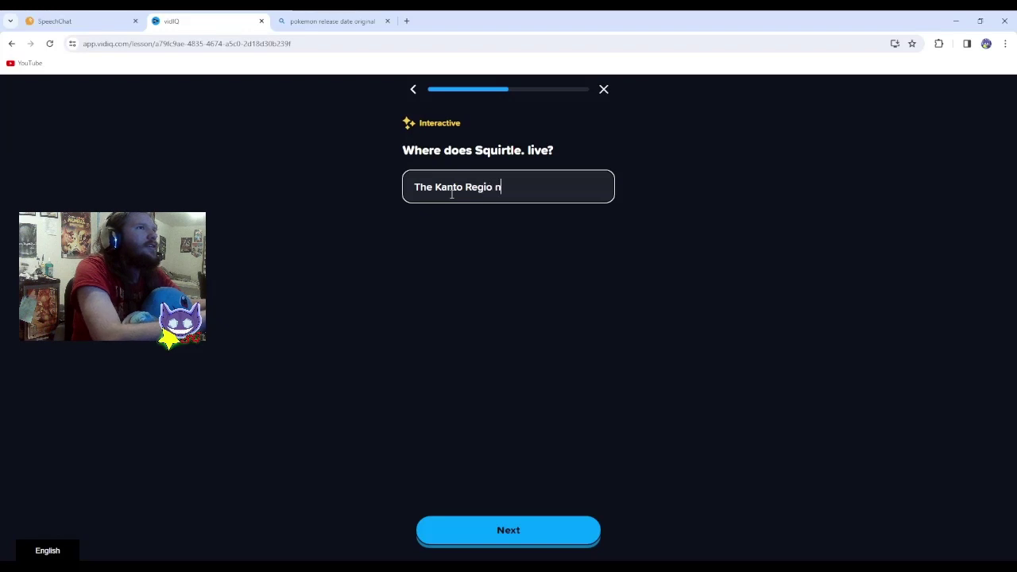
click(525, 529)
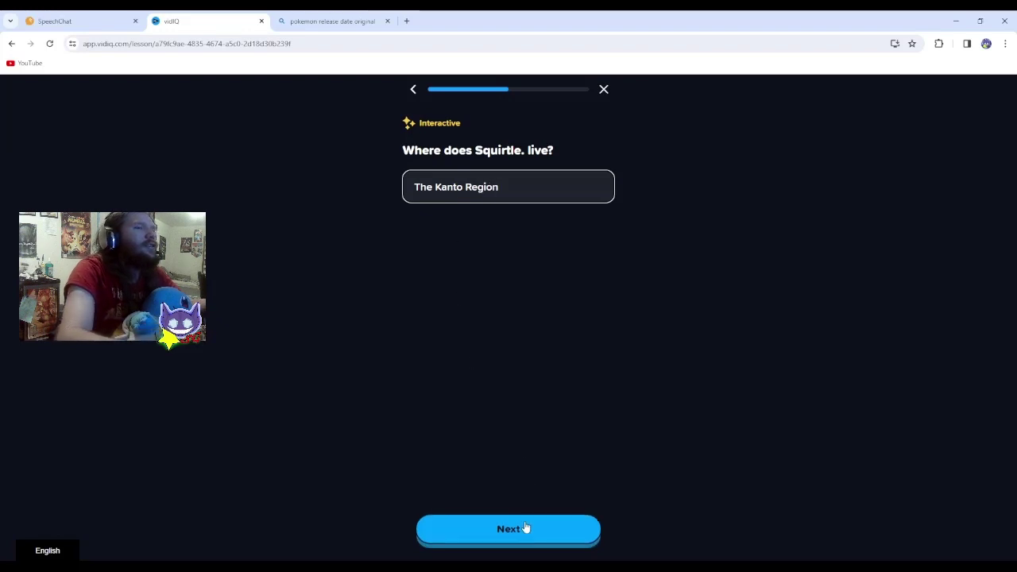
Answer what gets Squirtle excited with "Laughing at other peoples pain?" and continue to the irritation question.
click(465, 193)
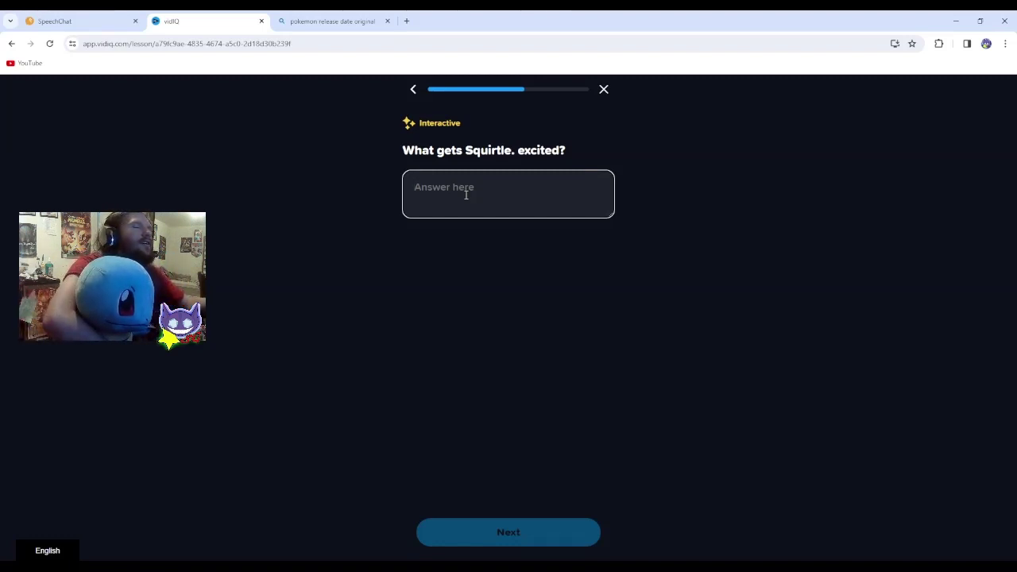
text(Lau)
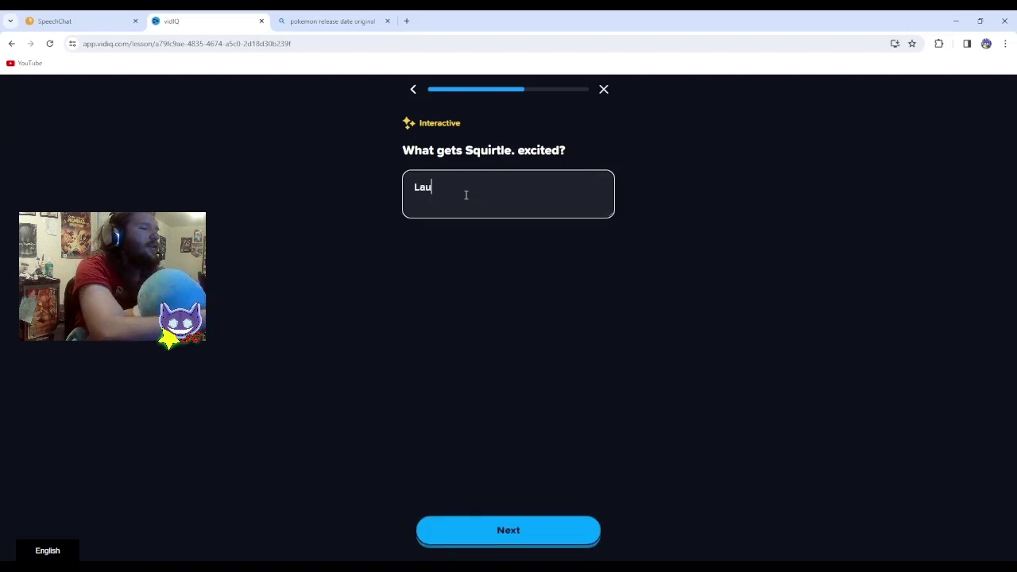
text(ghing at ot)
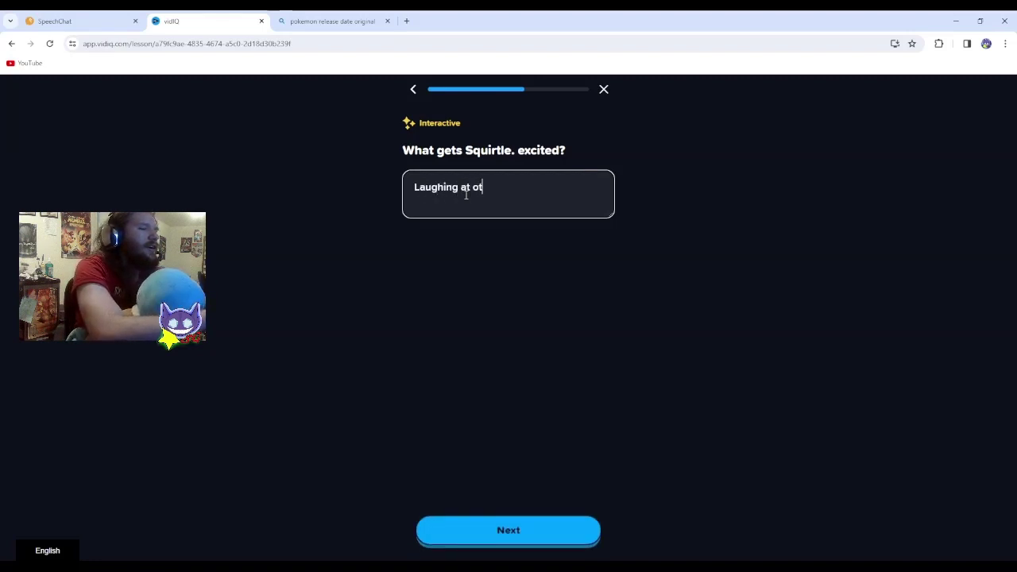
text(her people)
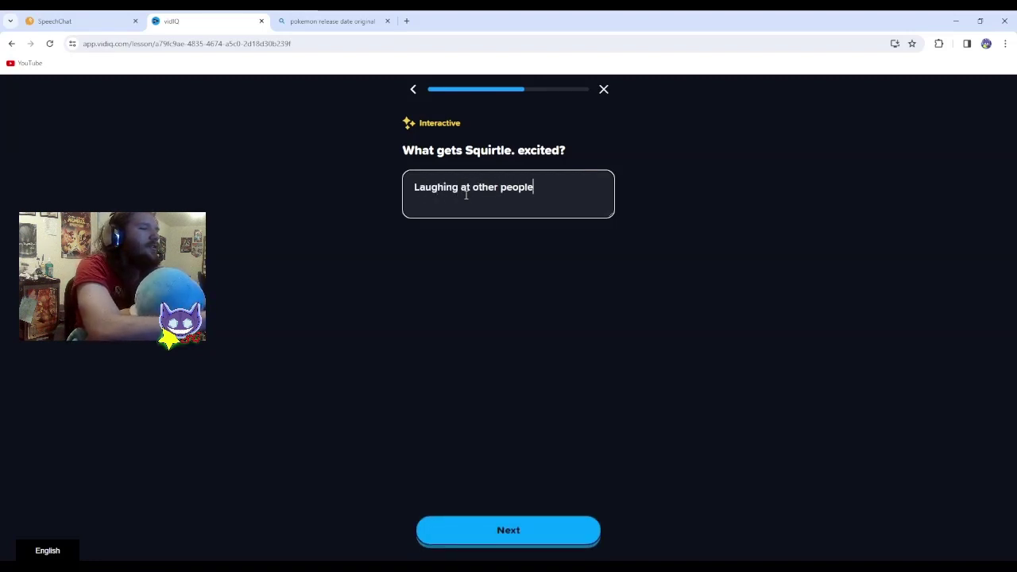
text(s pain)
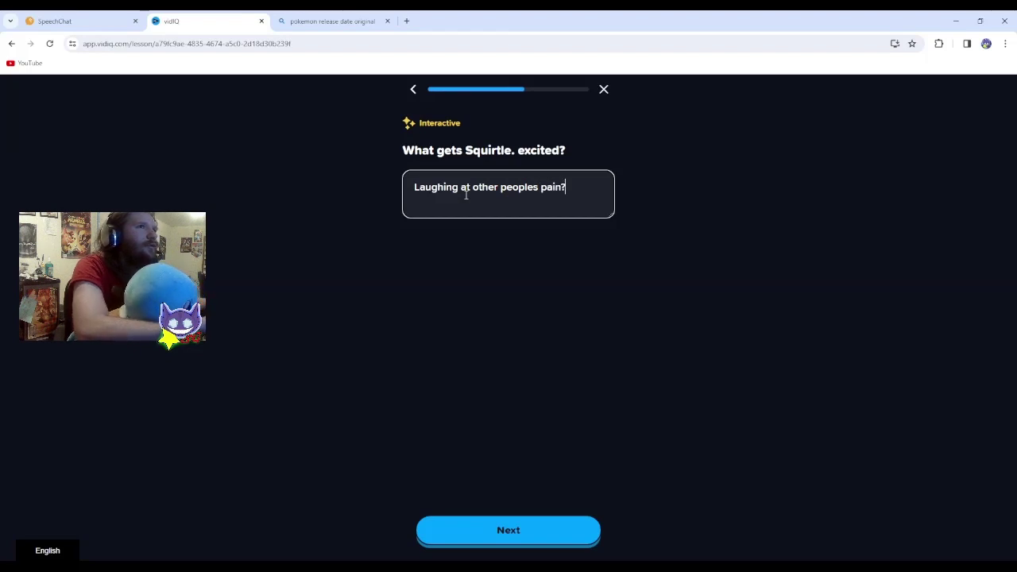
text(?)
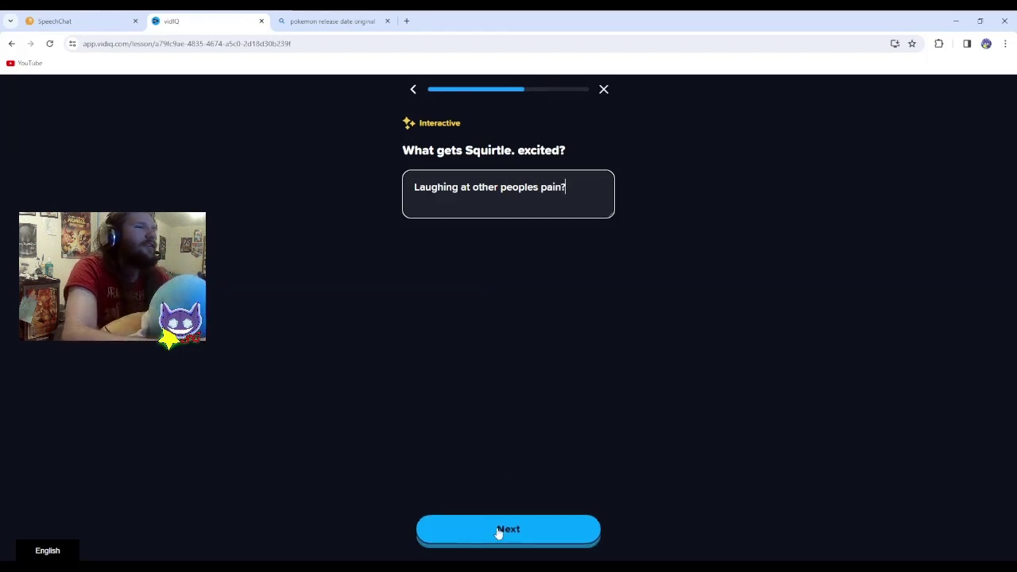
click(499, 531)
Answer what irritates Squirtle with "electric type moves" and continue to the question about video types.
click(437, 193)
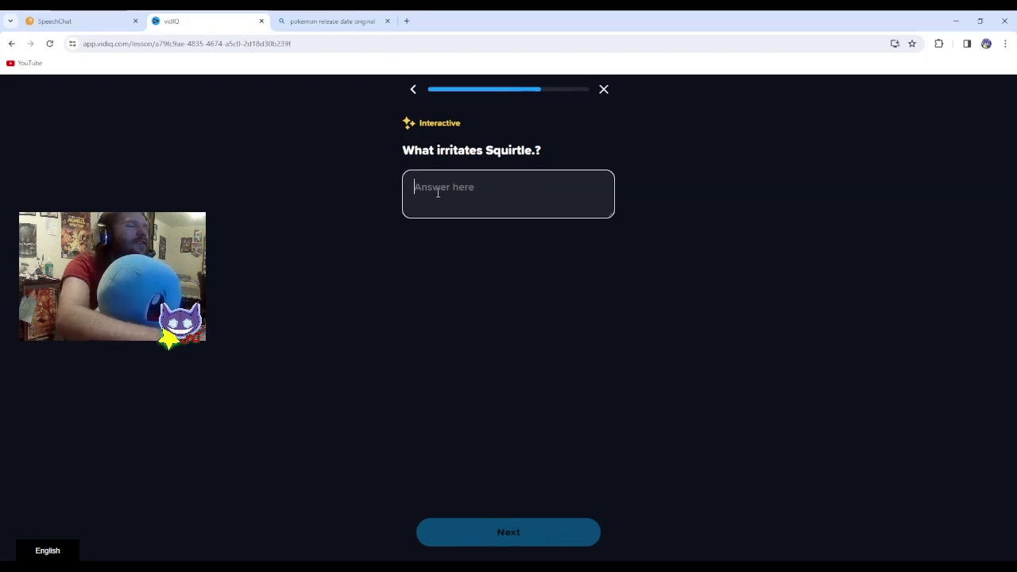
text(thu)
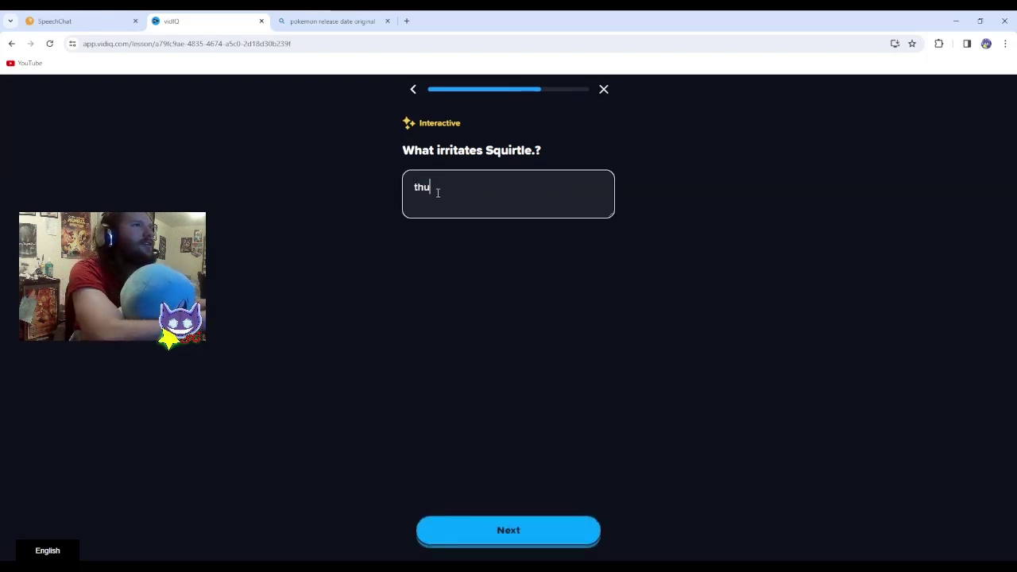
key(BackSpace)
text(electric)
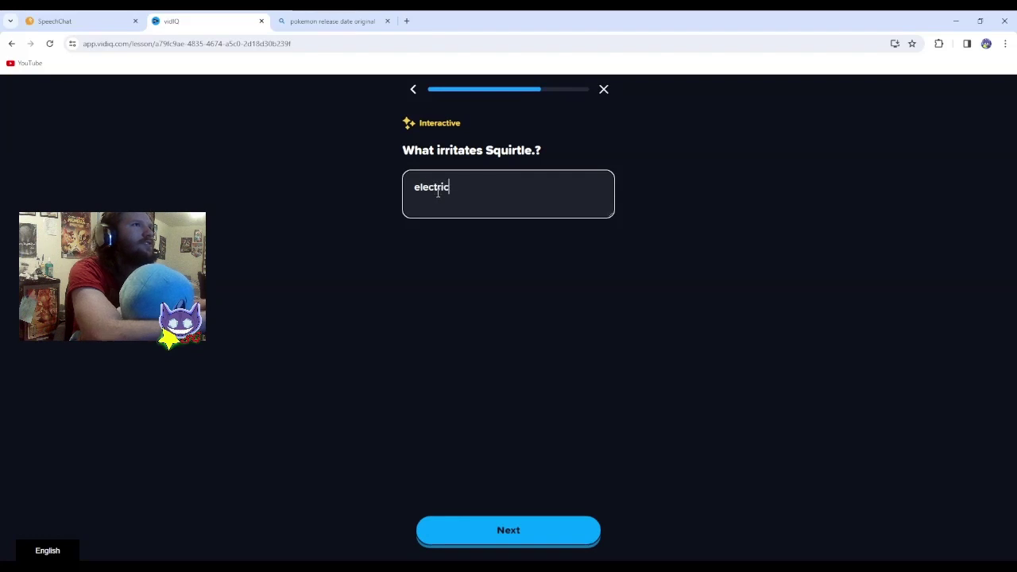
text( type move)
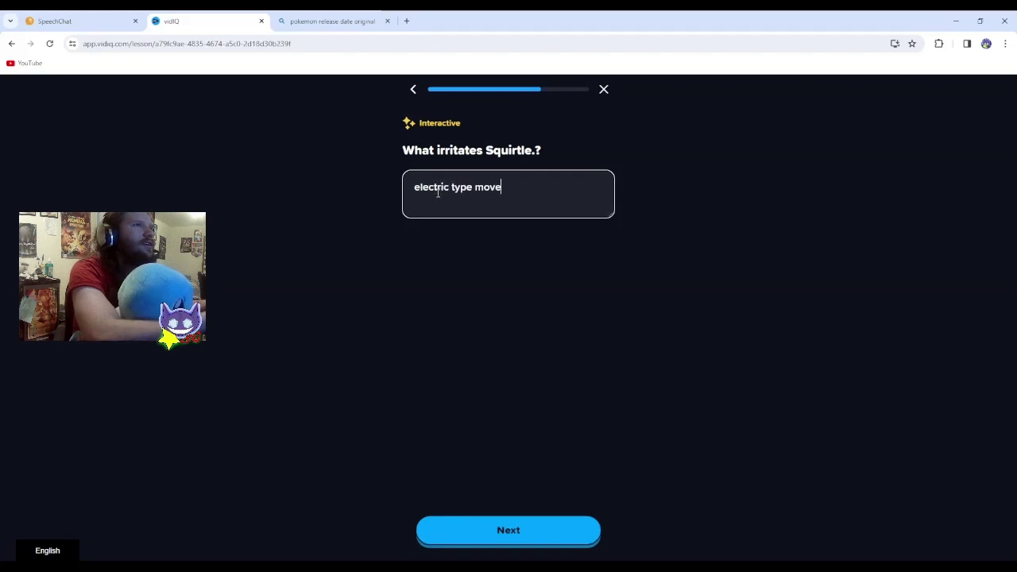
text(s)
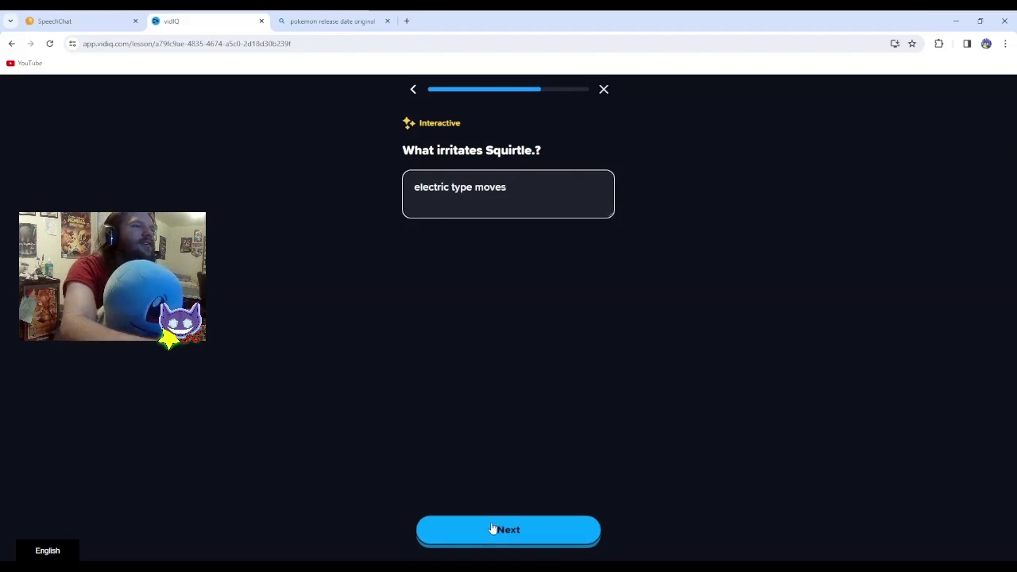
click(491, 528)
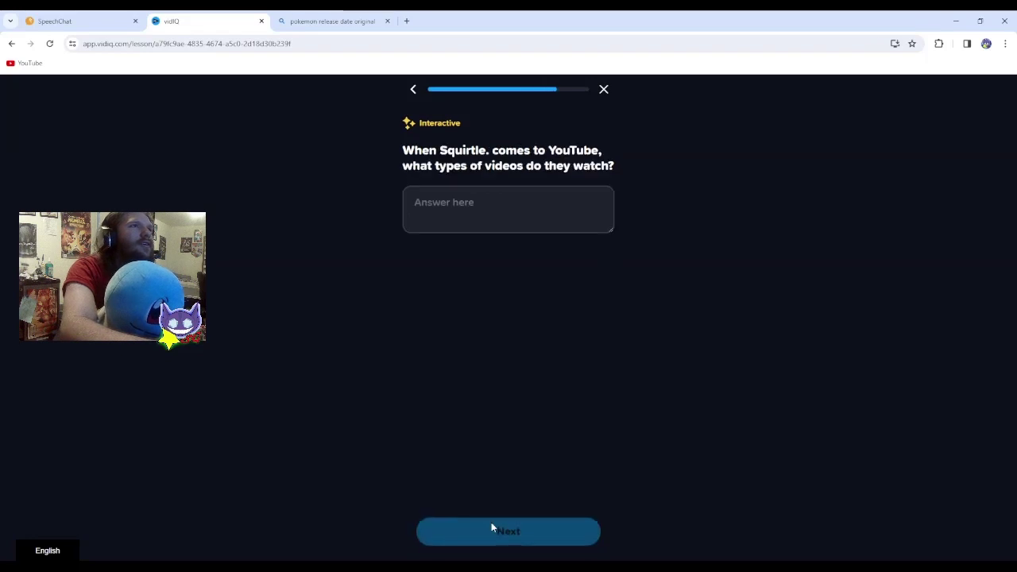
Enter "Humourous stories? Let's Plays?" as the types of videos Squirtle watches on YouTube and submit the answer.
click(470, 207)
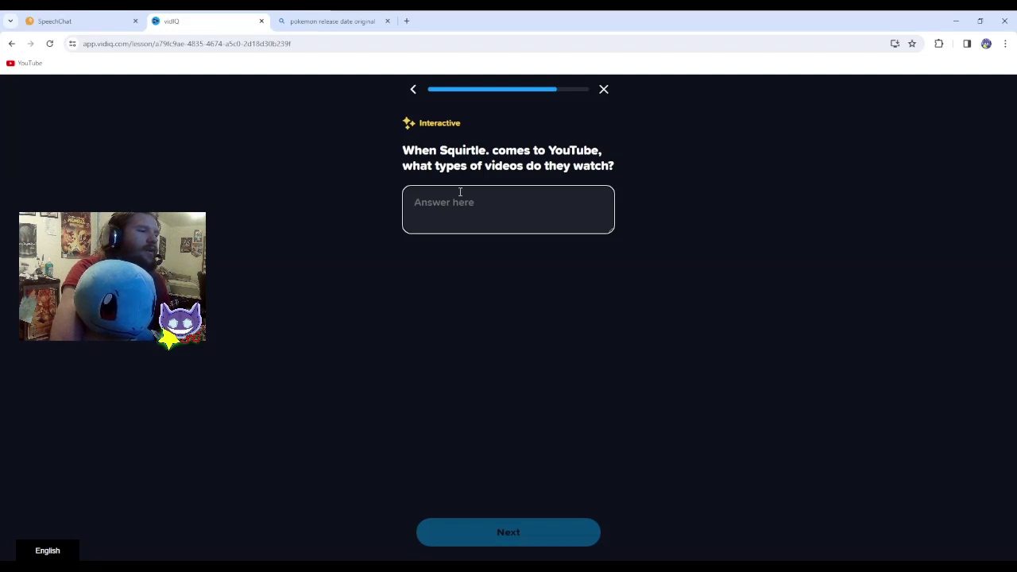
text(Humo)
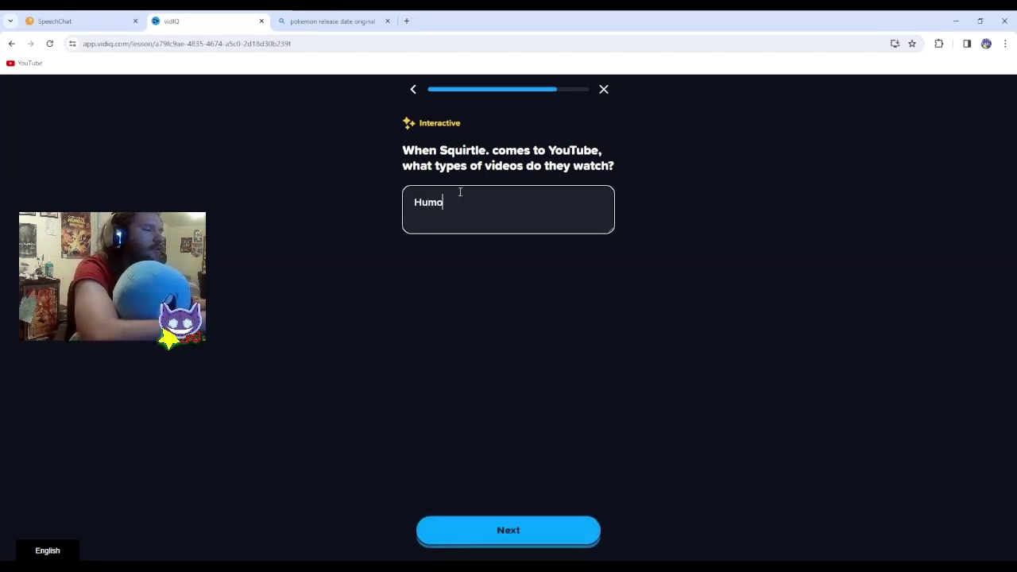
text(urous stor)
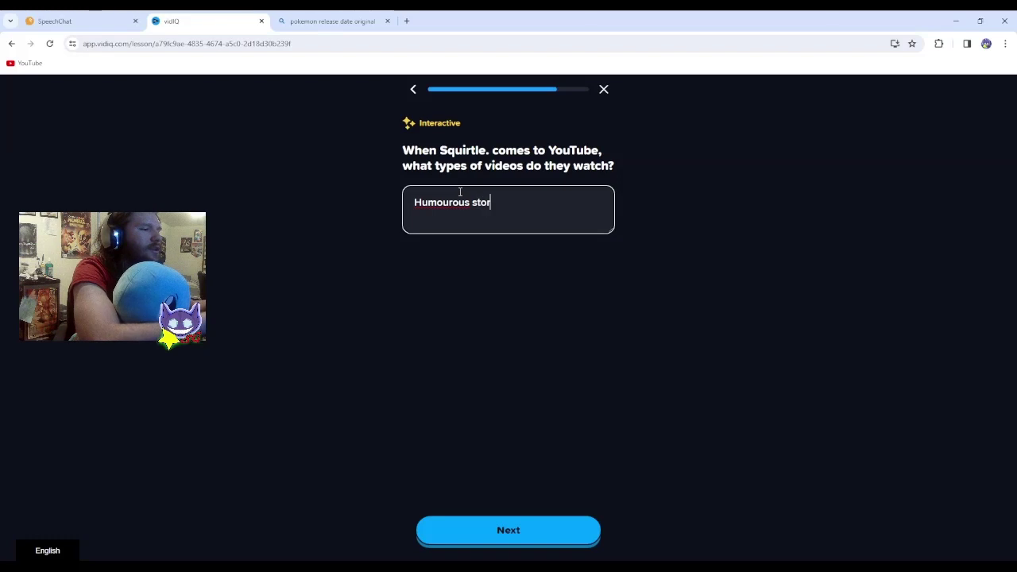
text(ies? )
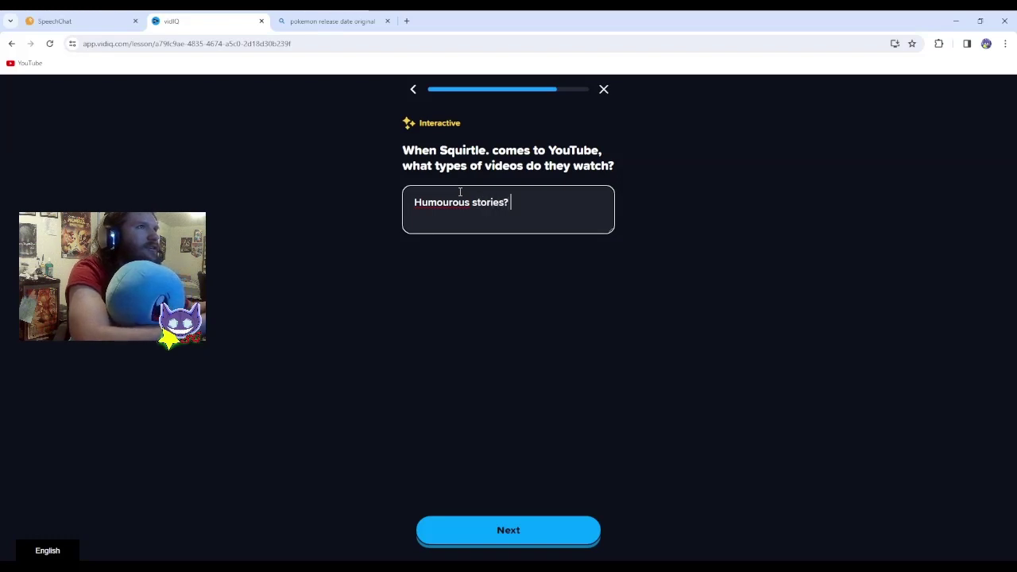
text(Let)
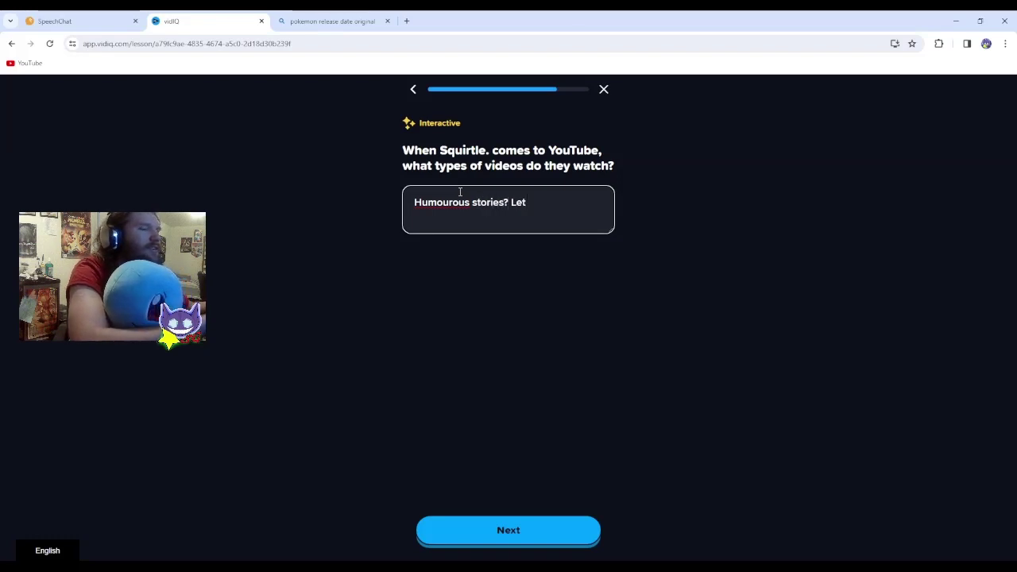
text('s Plays?)
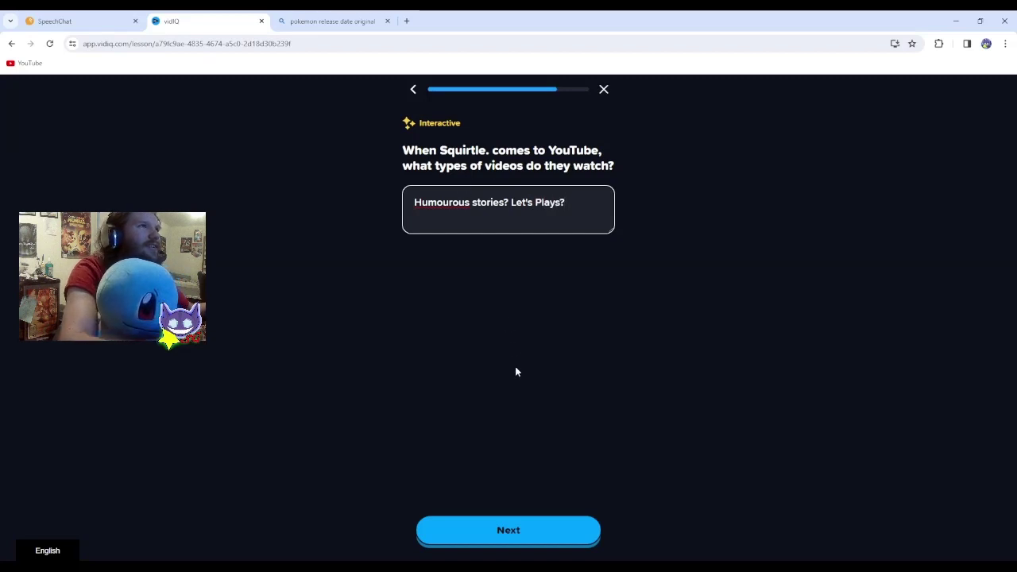
click(510, 528)
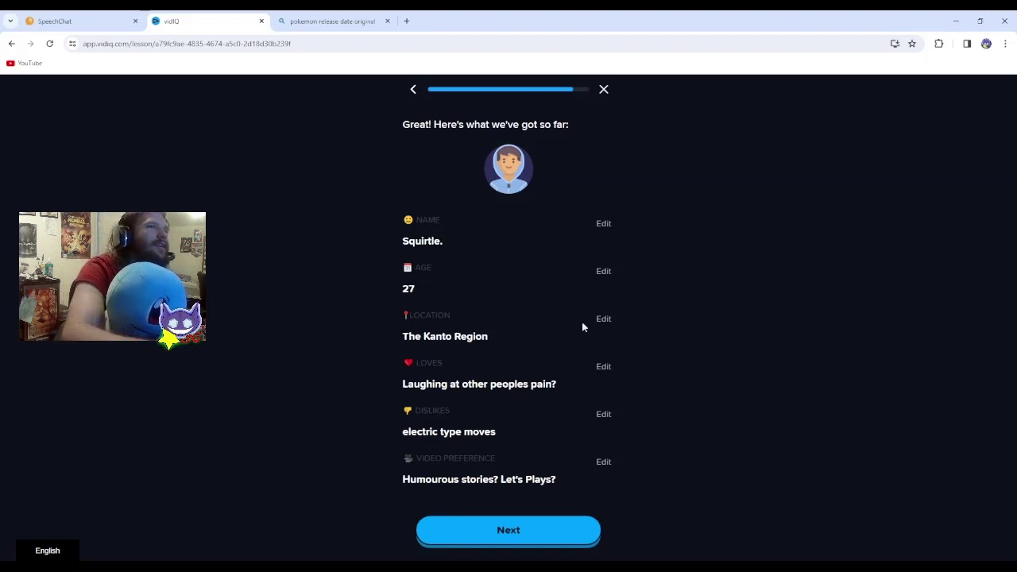
click(481, 534)
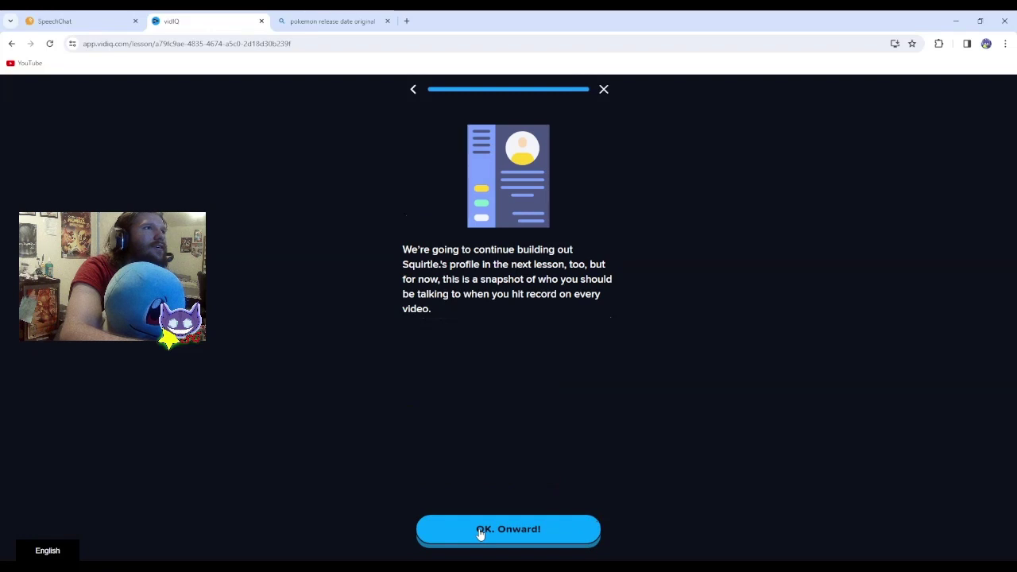
click(479, 531)
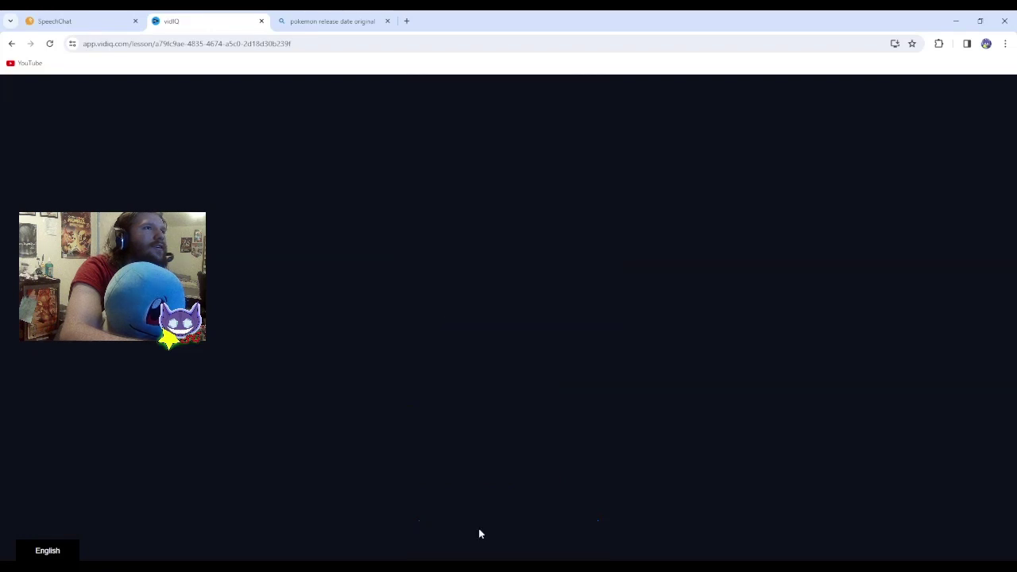
click(480, 532)
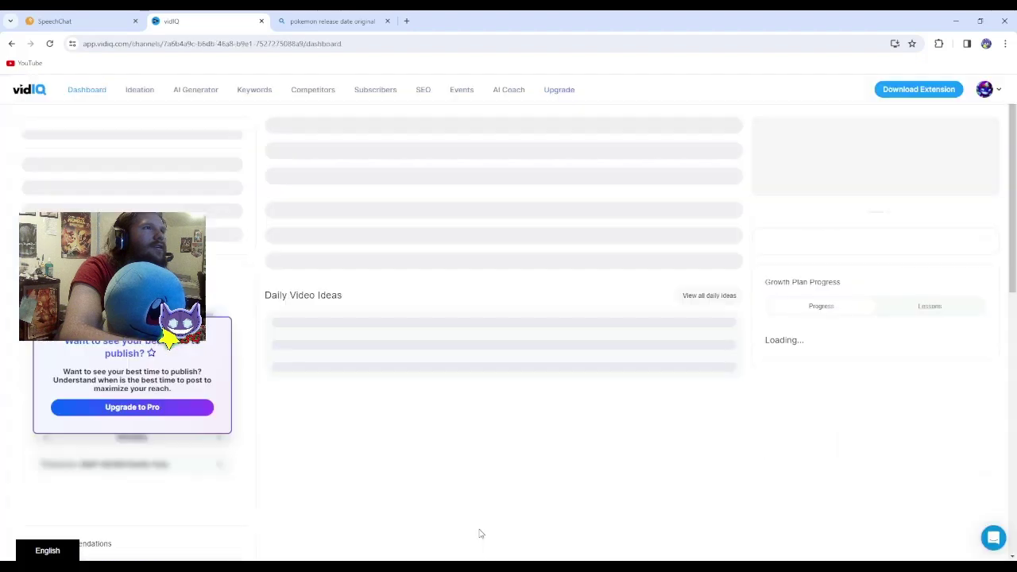
Start the "Hook the Right Viewers for Growth" lesson and advance through its introduction to the viewer's desire question.
scroll(408, 398, down, 2)
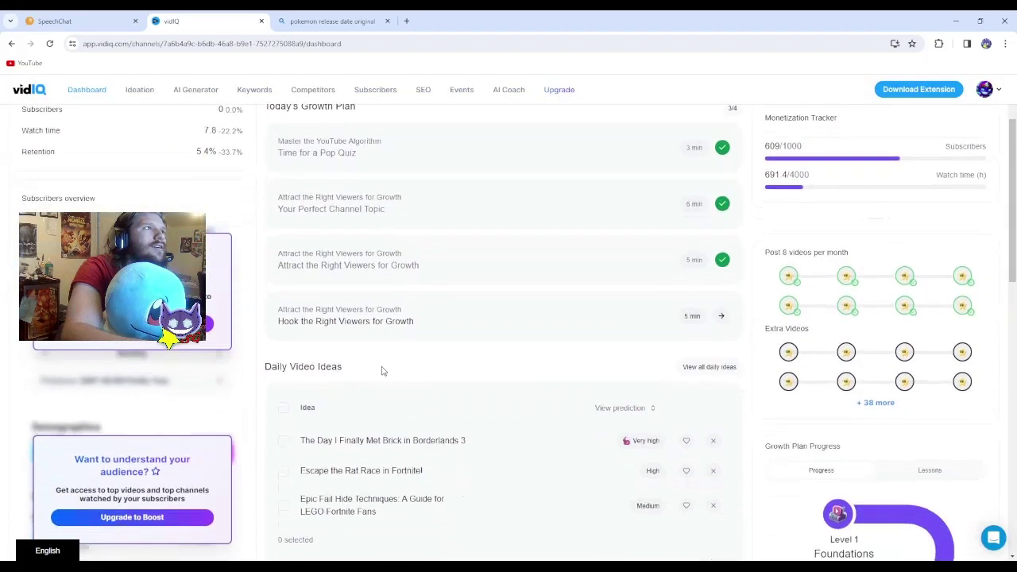
click(413, 326)
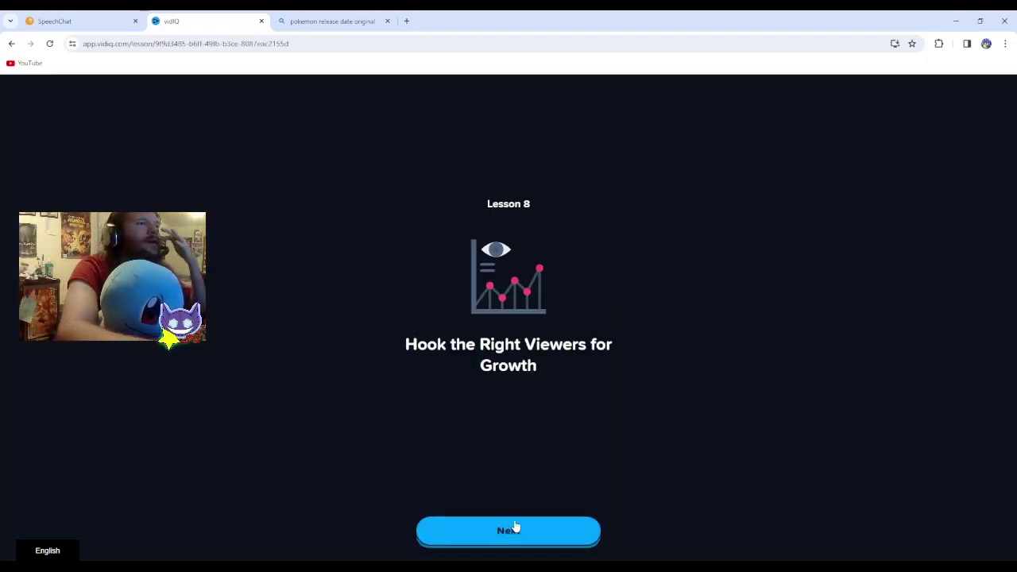
click(514, 527)
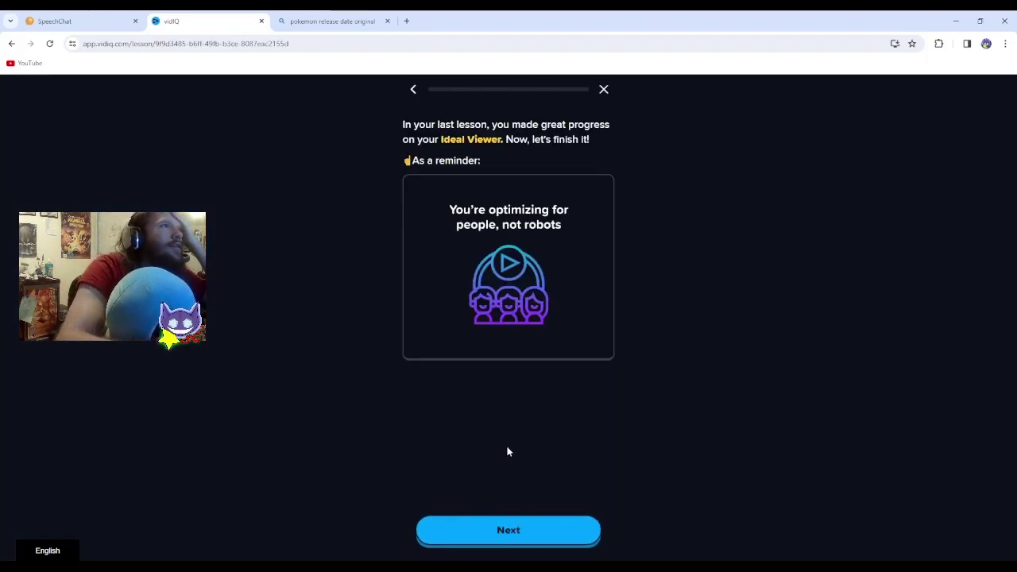
click(493, 534)
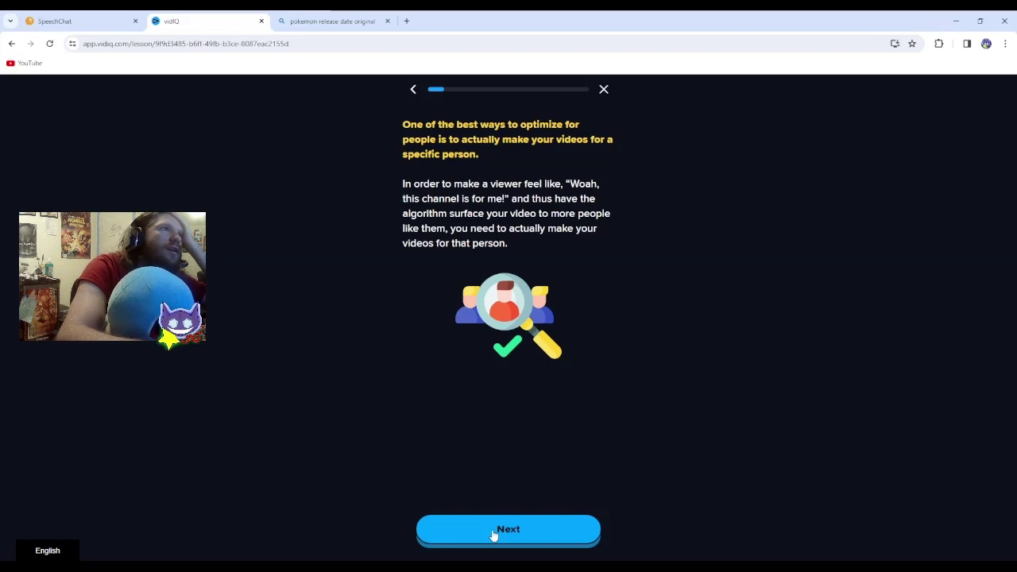
click(492, 535)
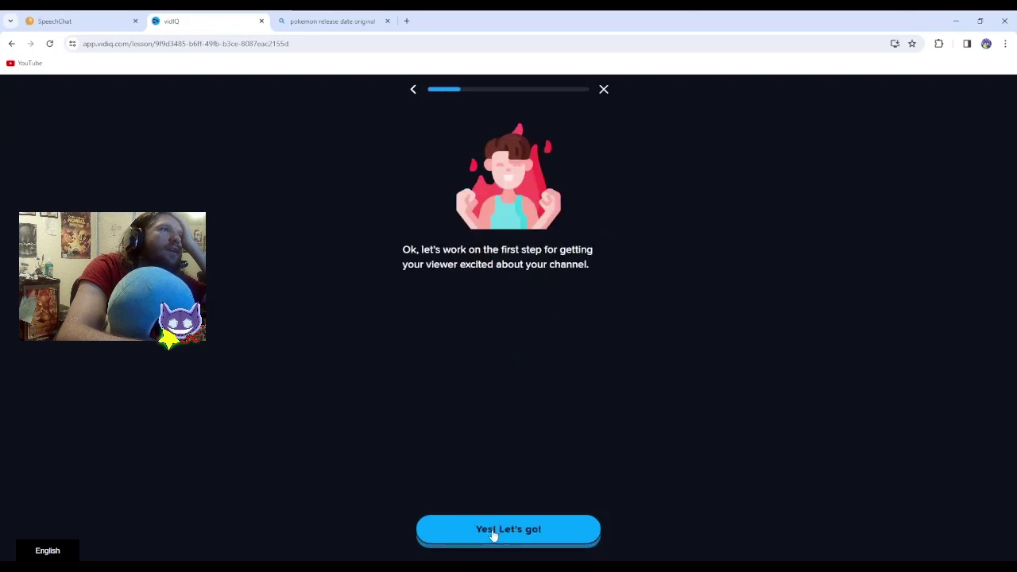
click(493, 535)
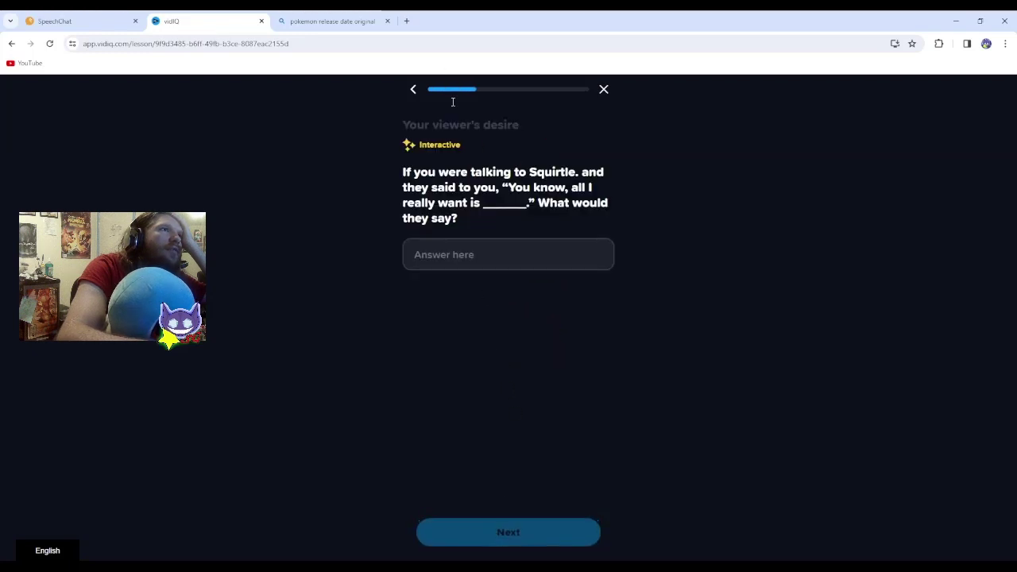
Enter "some kickass poffins" as what Squirtle really wants and continue to the question on how the videos help.
click(476, 241)
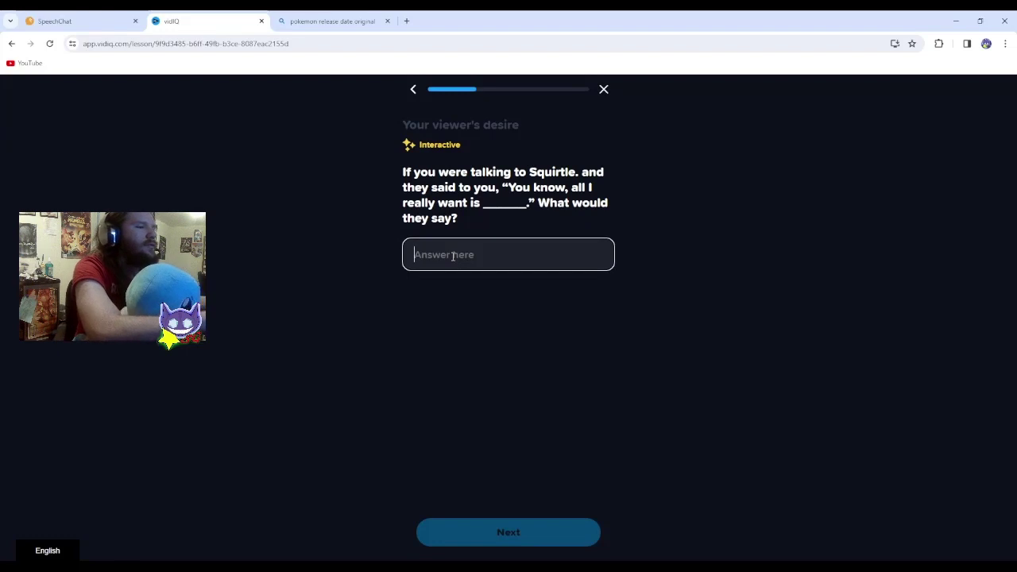
text(some kickas)
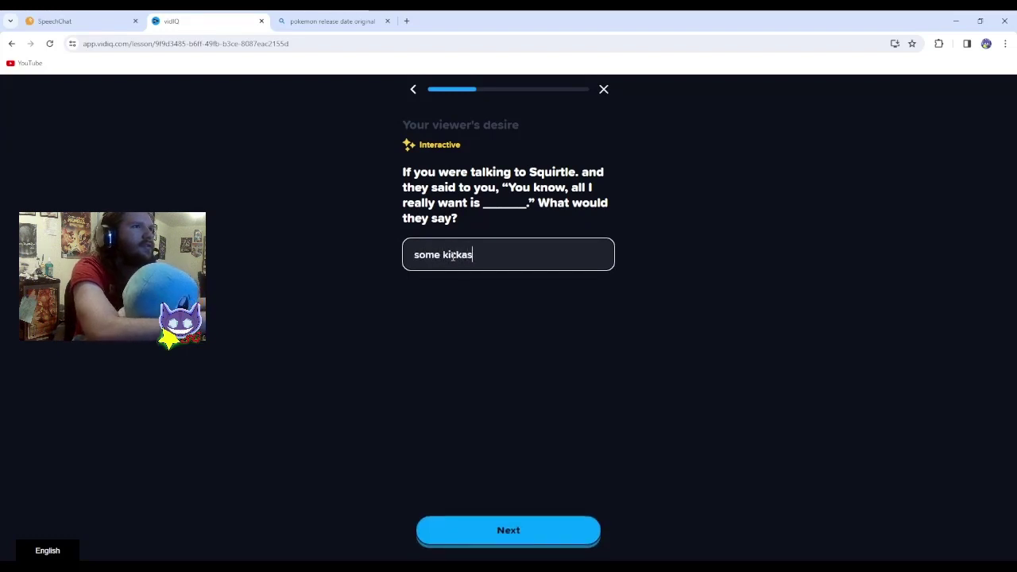
text(s potfins)
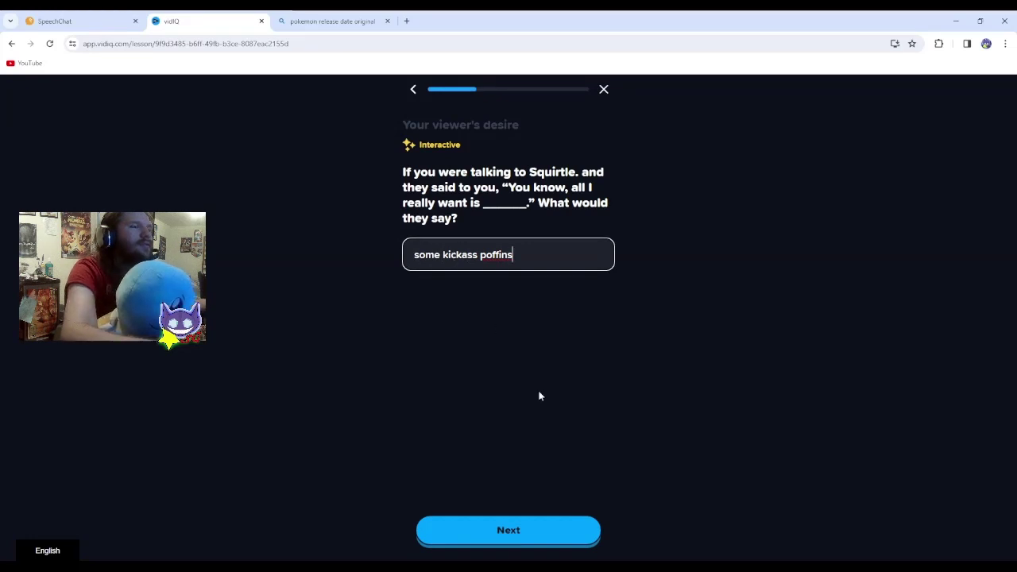
click(559, 534)
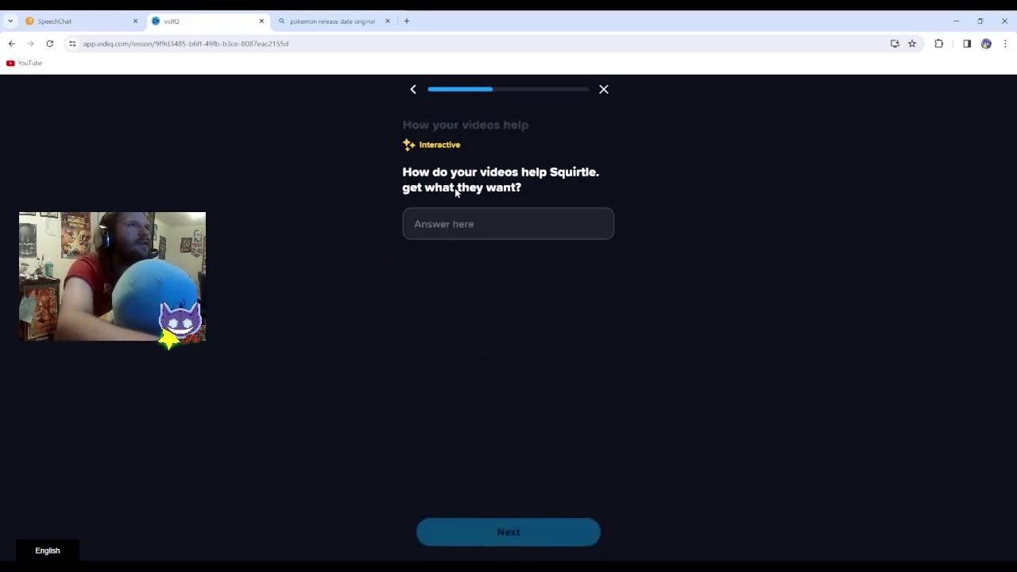
Answer how the videos help Squirtle with "He gets his daily dose of humor resolved with my specific internet personality?" and submit it.
click(466, 216)
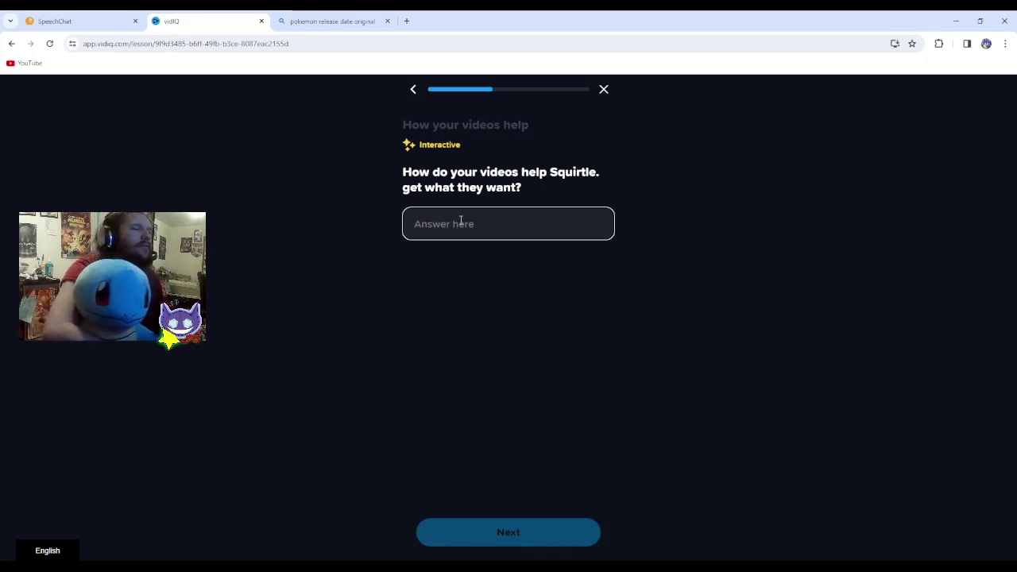
text(He get)
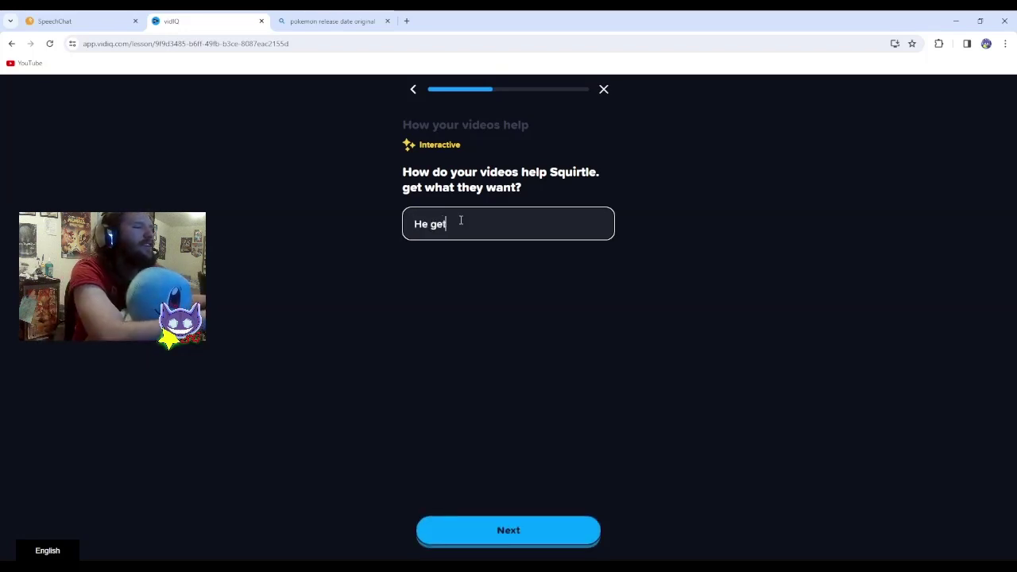
text(s his dai)
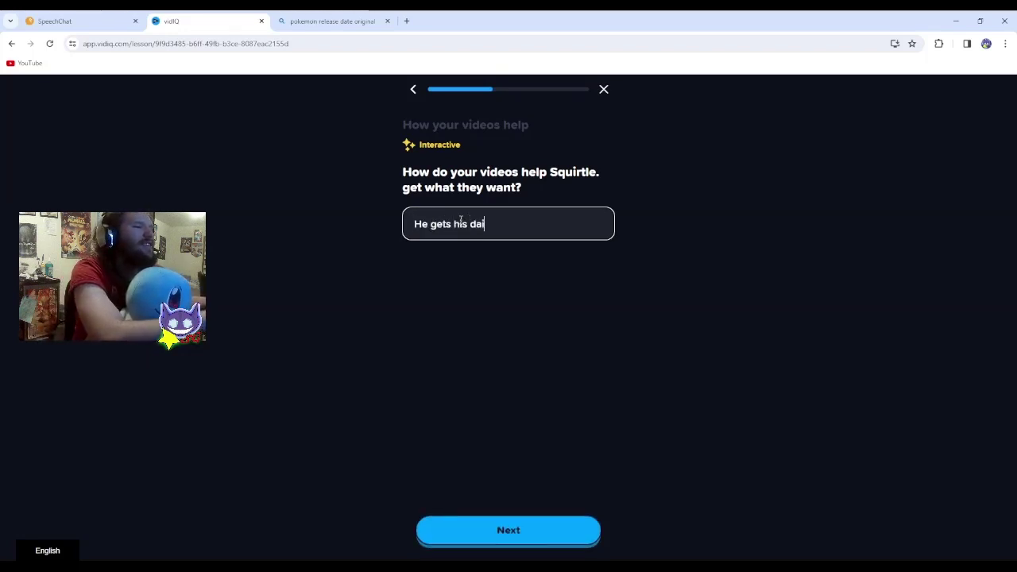
text(ly dose of hu)
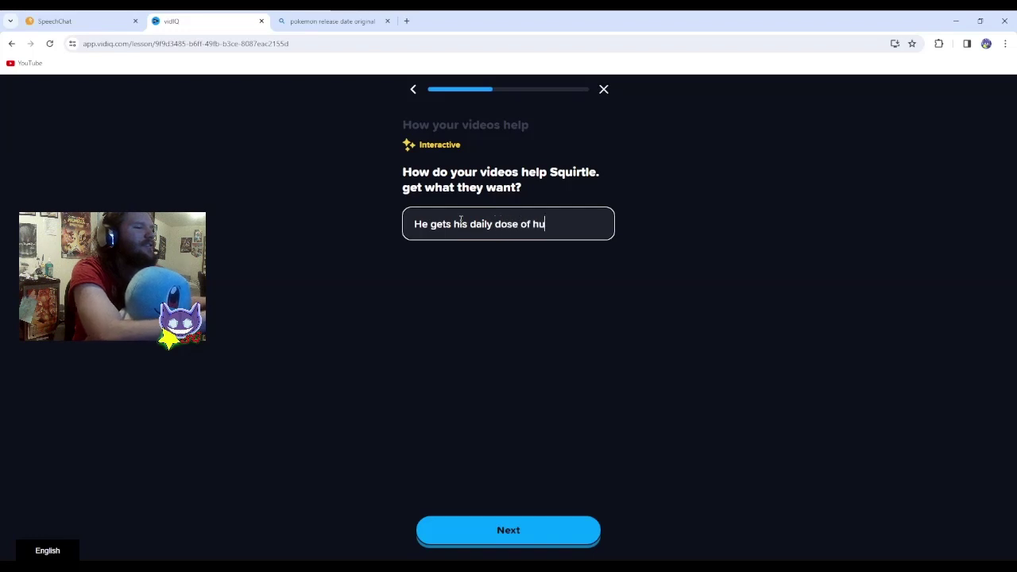
text(mor resolved)
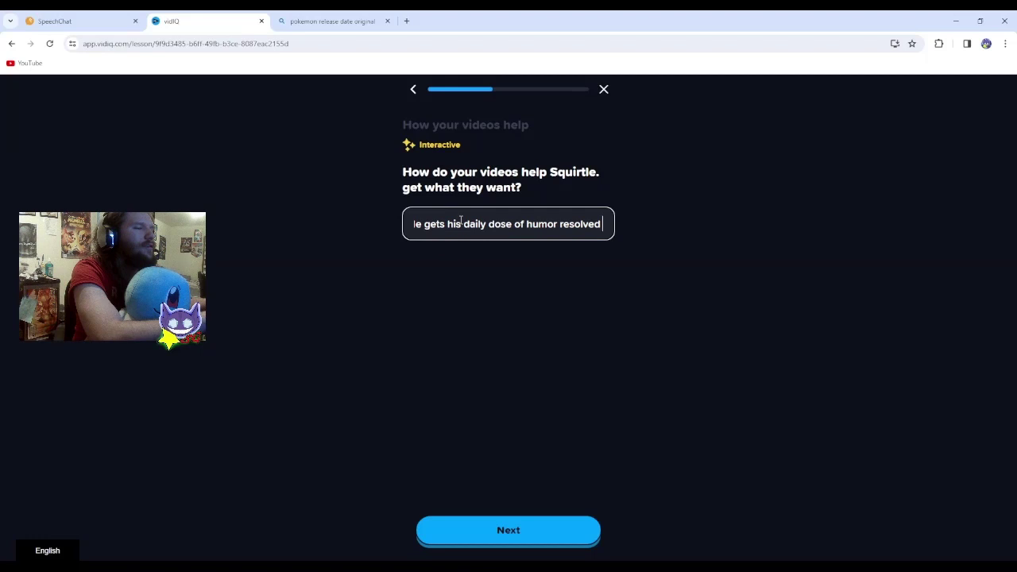
text( with m)
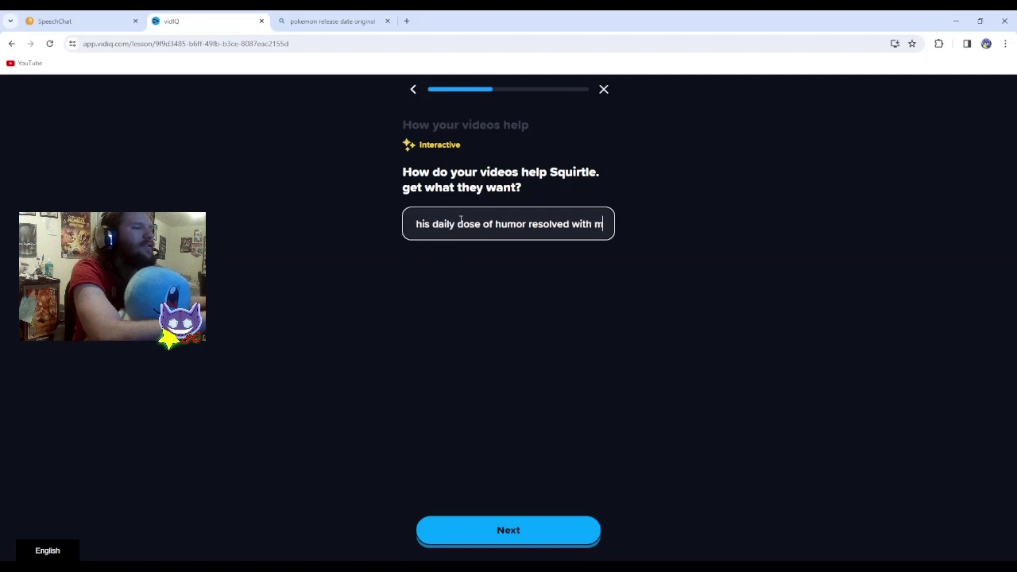
text(y specific )
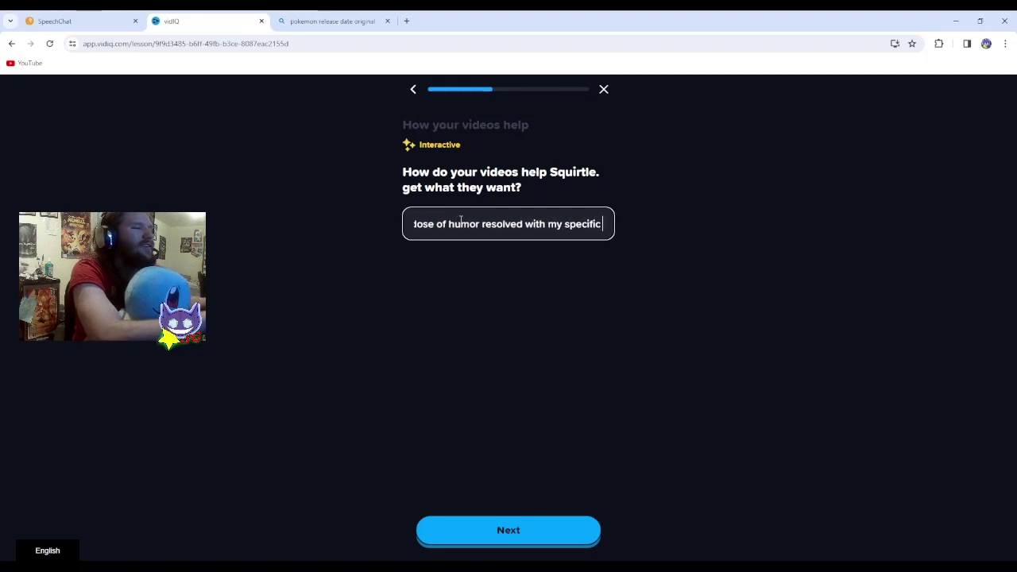
text(internet pe)
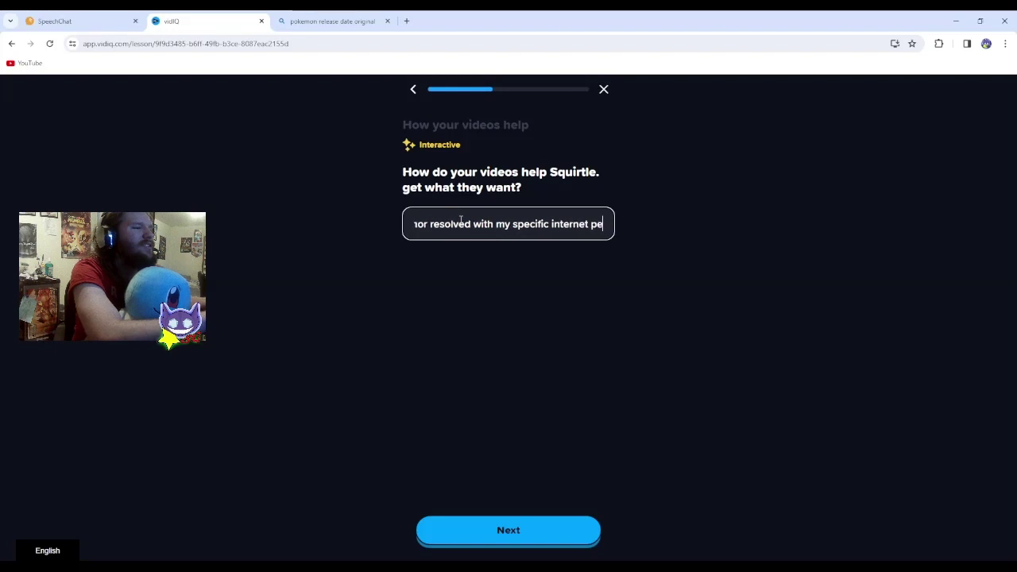
text(rsonality?)
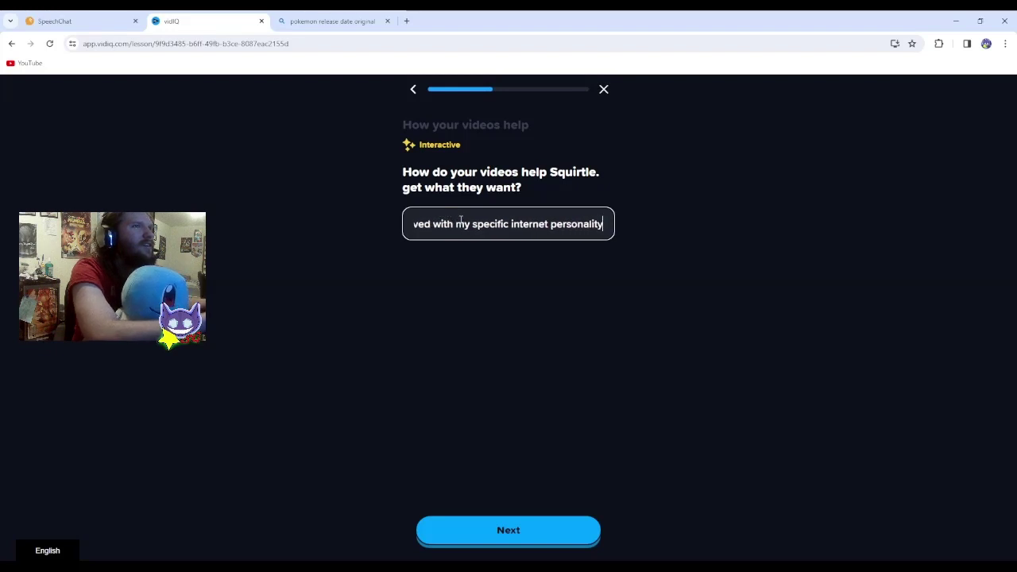
click(479, 529)
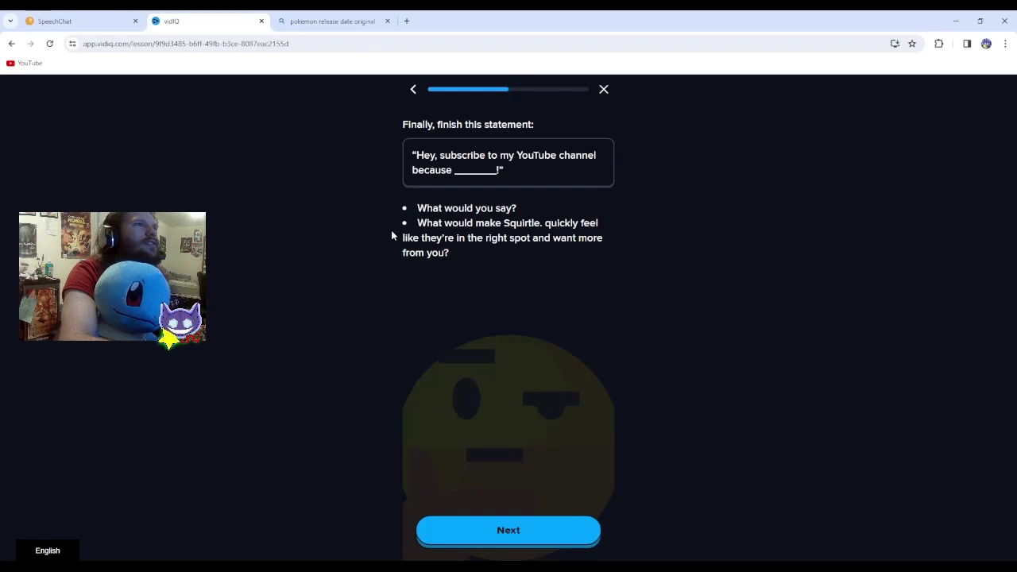
Advance to the value proposition and submit "I am able to provide a source of comedic entertainment in just about every field" as its completion.
click(504, 534)
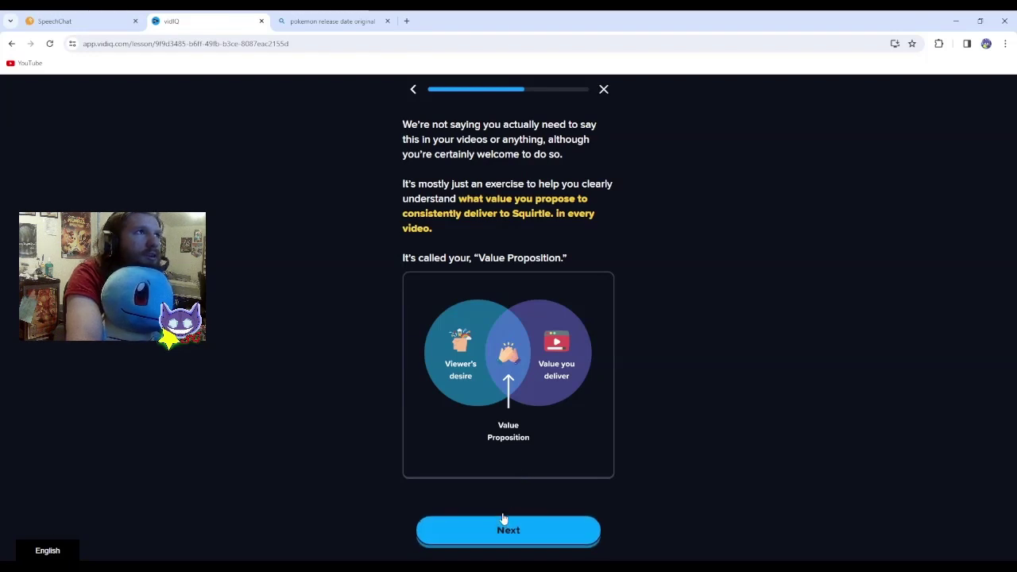
click(470, 533)
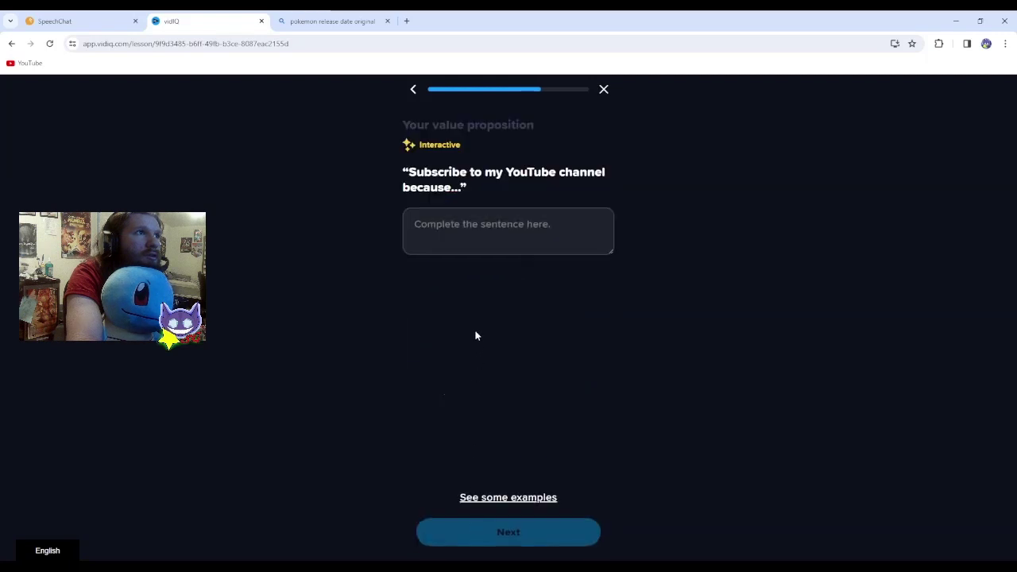
click(458, 241)
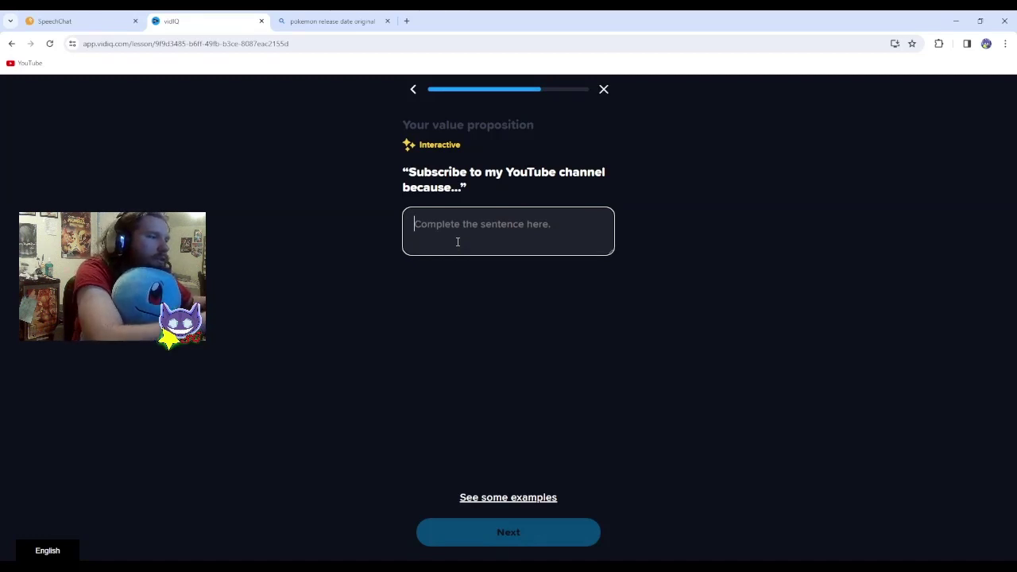
text(I am ab)
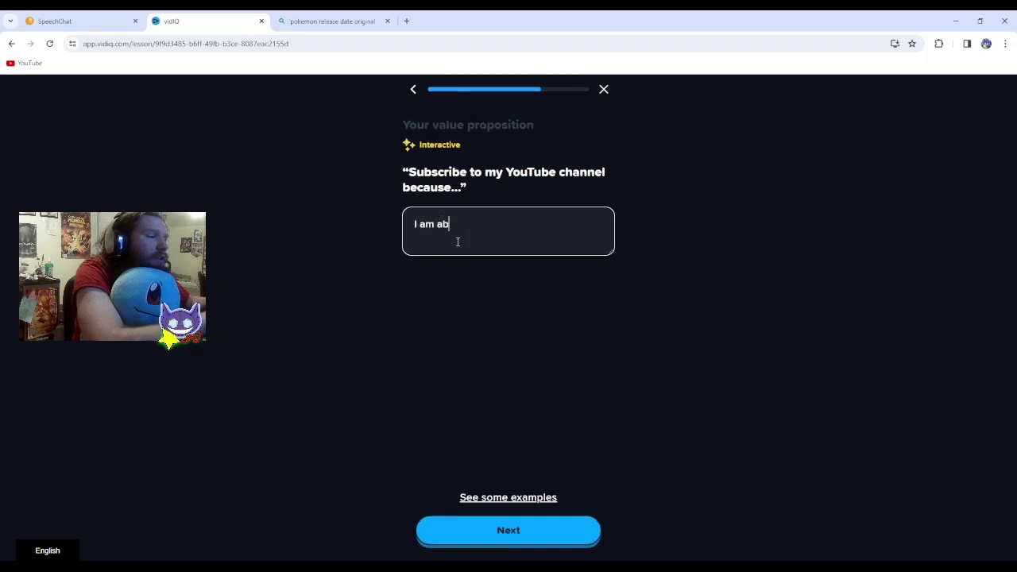
text(le to provide)
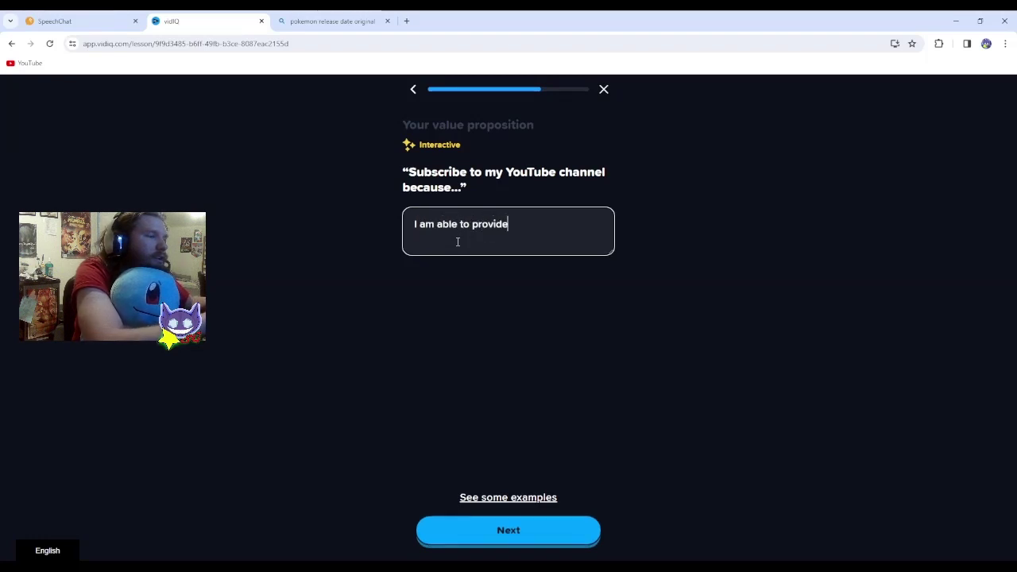
text( a source )
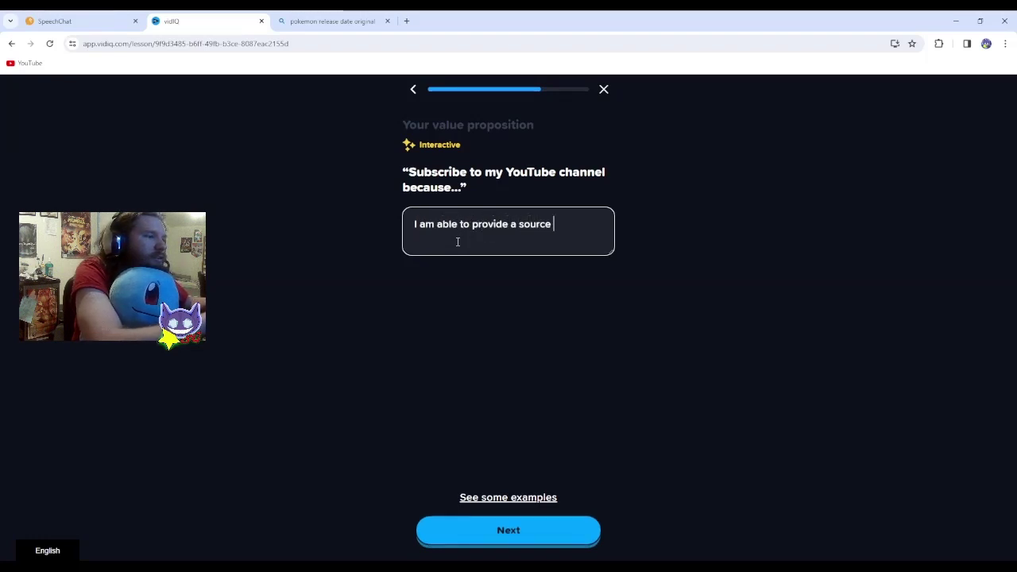
text(of comedic entertainment ion)
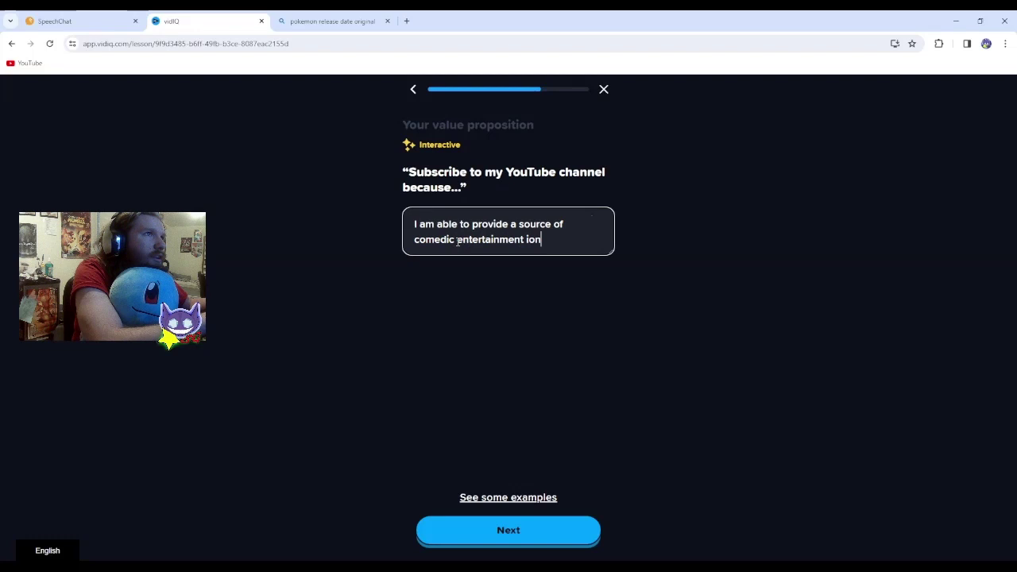
key(BackSpace)
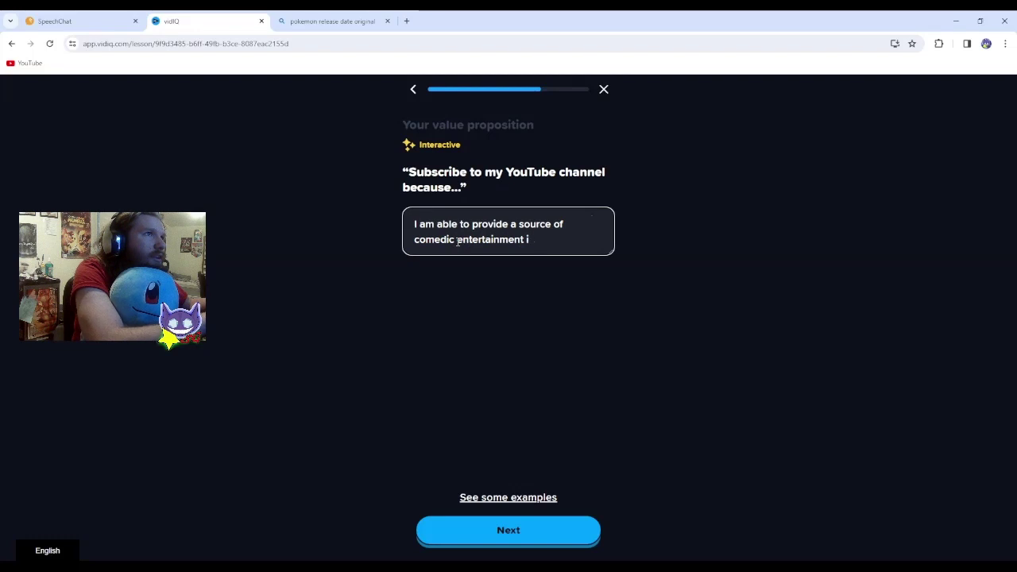
text(n)
text( j)
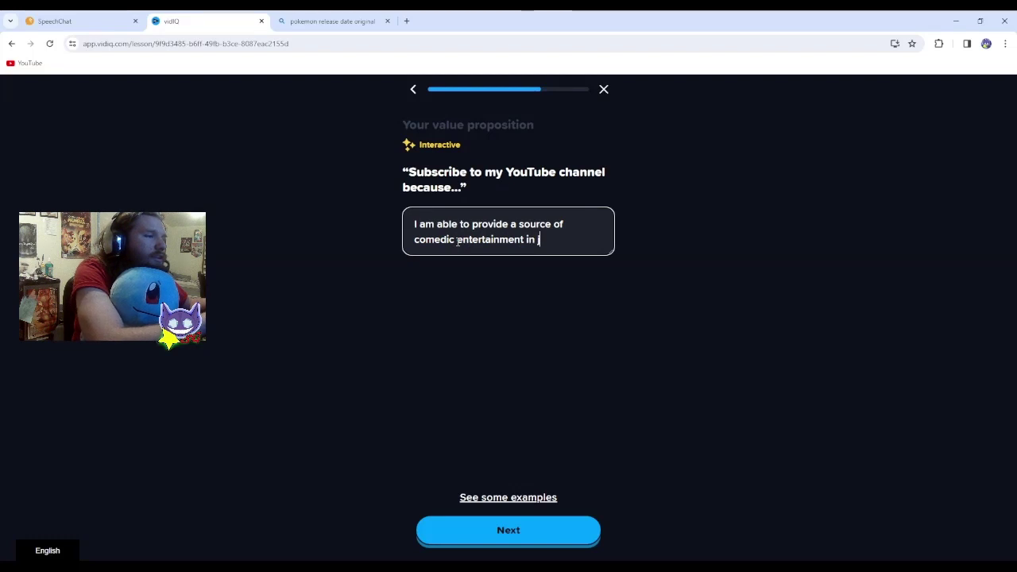
text(ust about re)
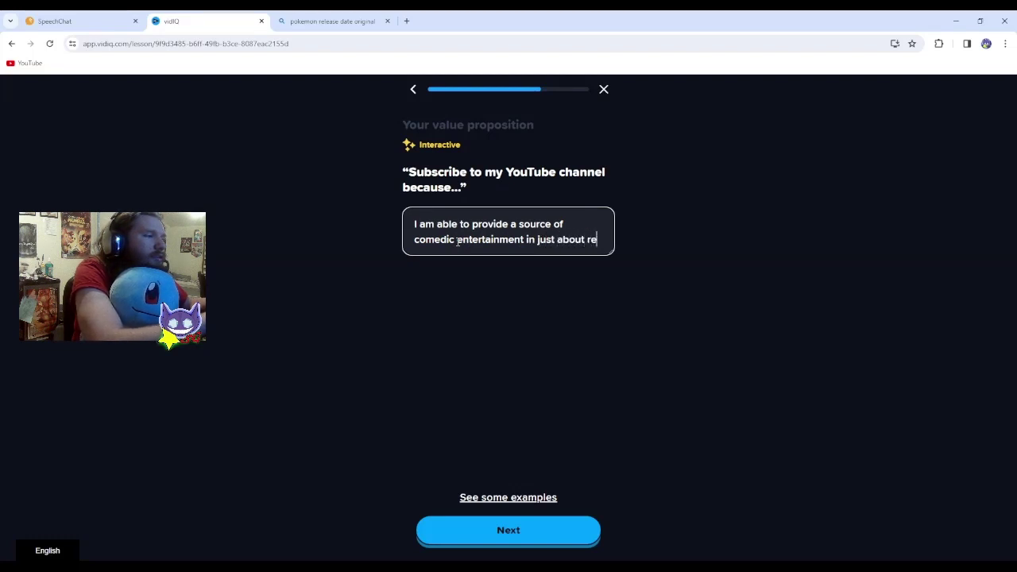
key(BackSpace)
key(BackSpace)
text(every)
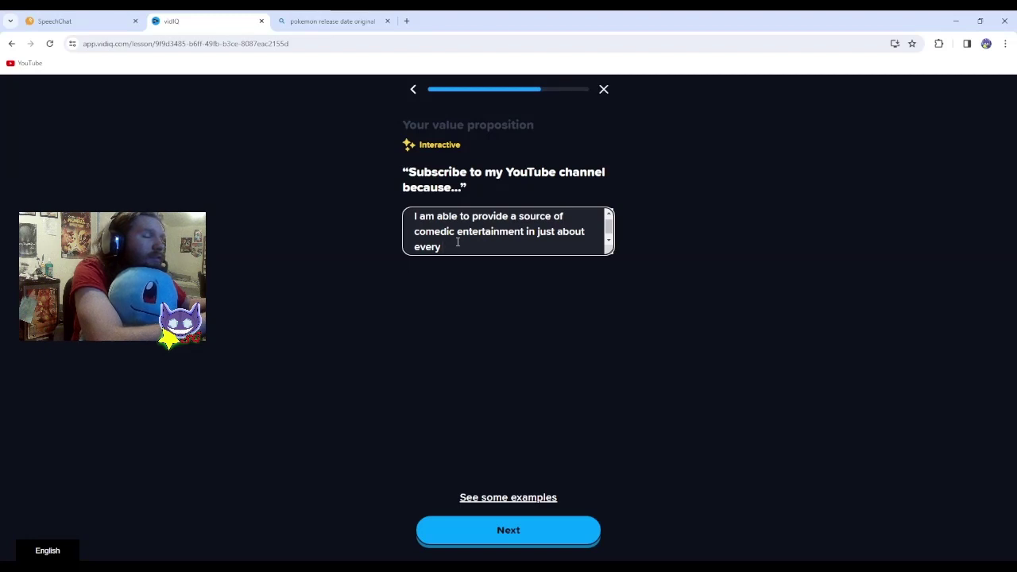
text(field)
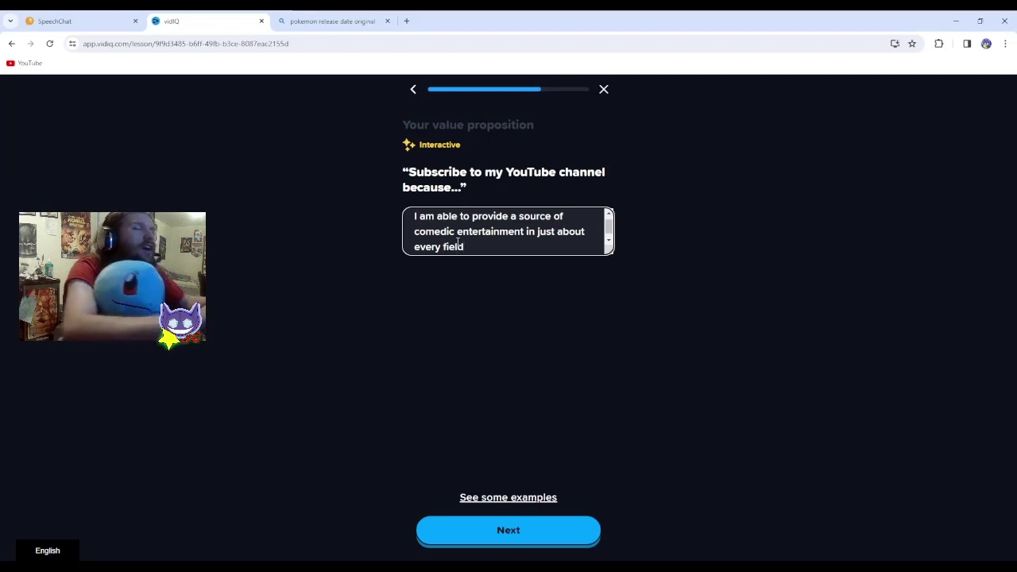
click(485, 539)
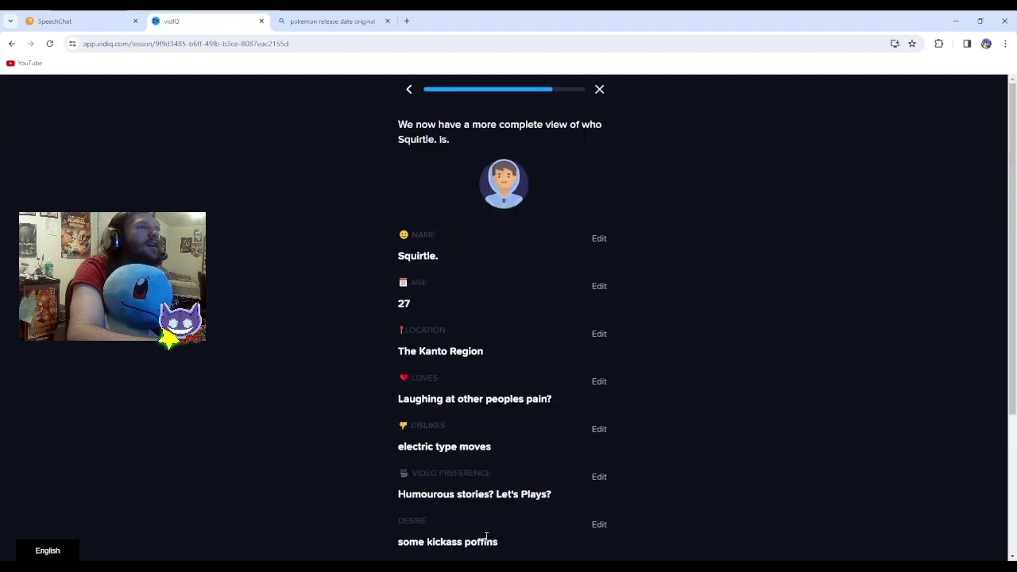
Review Squirtle's completed viewer profile and continue to the question on how the videos will differ going forward.
scroll(430, 306, down, 3)
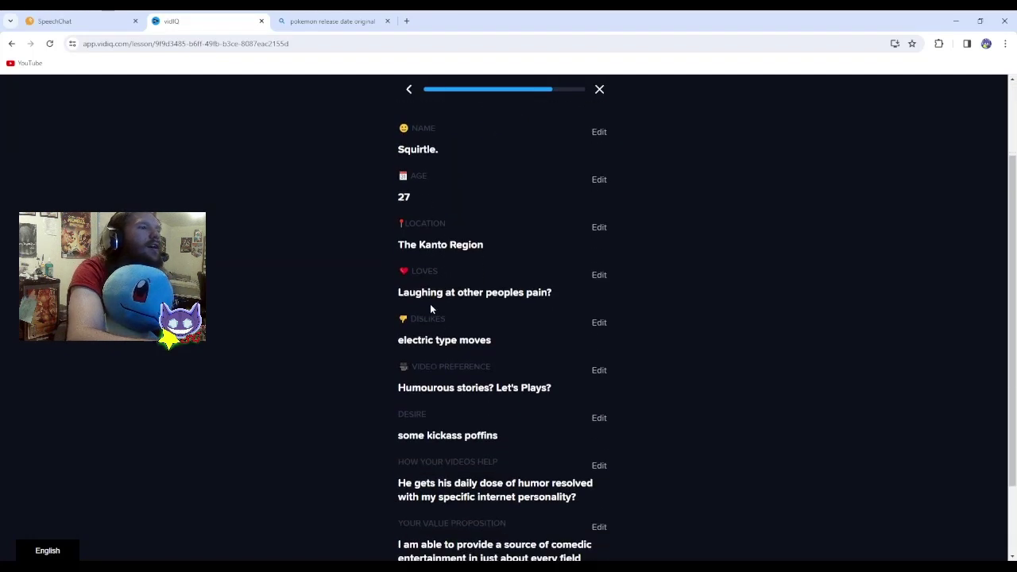
scroll(431, 318, up, 3)
scroll(431, 318, down, 2)
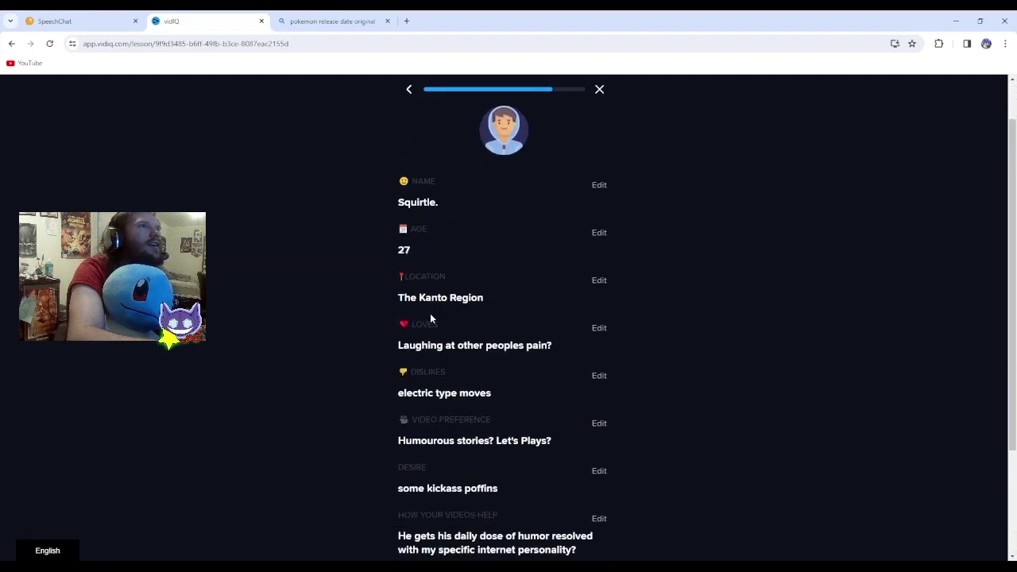
scroll(431, 317, down, 2)
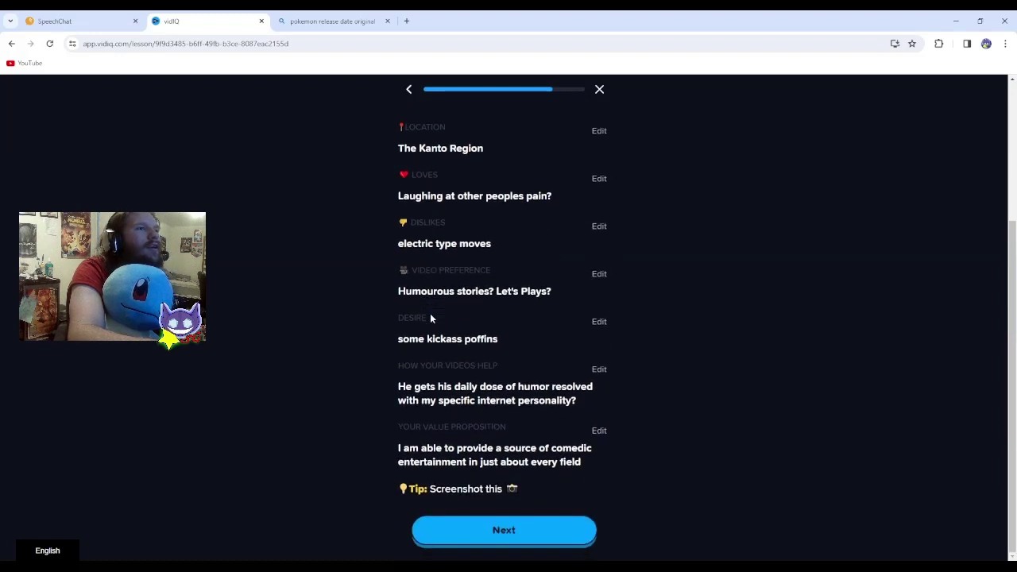
scroll(430, 317, up, 4)
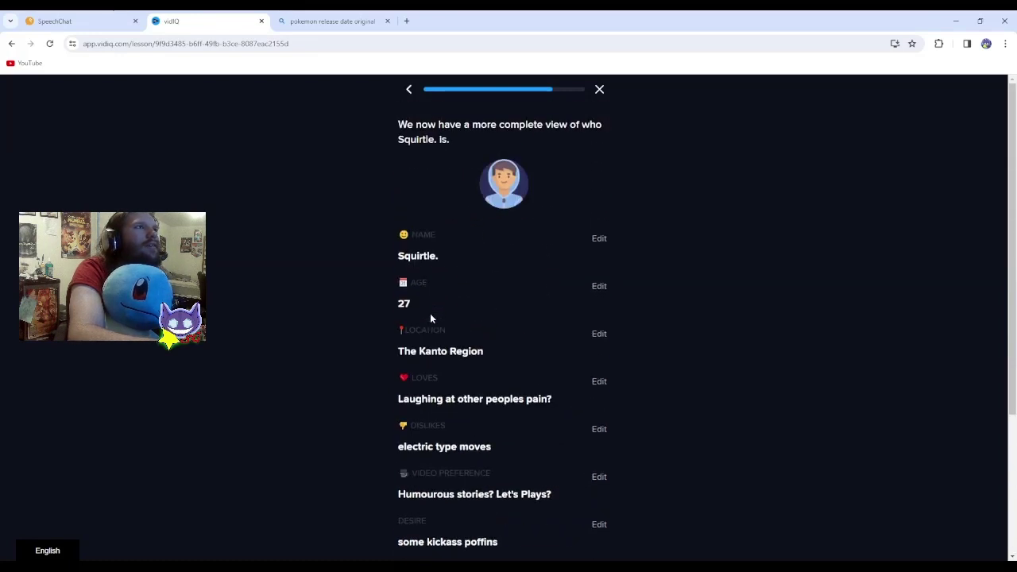
scroll(430, 313, down, 4)
click(469, 529)
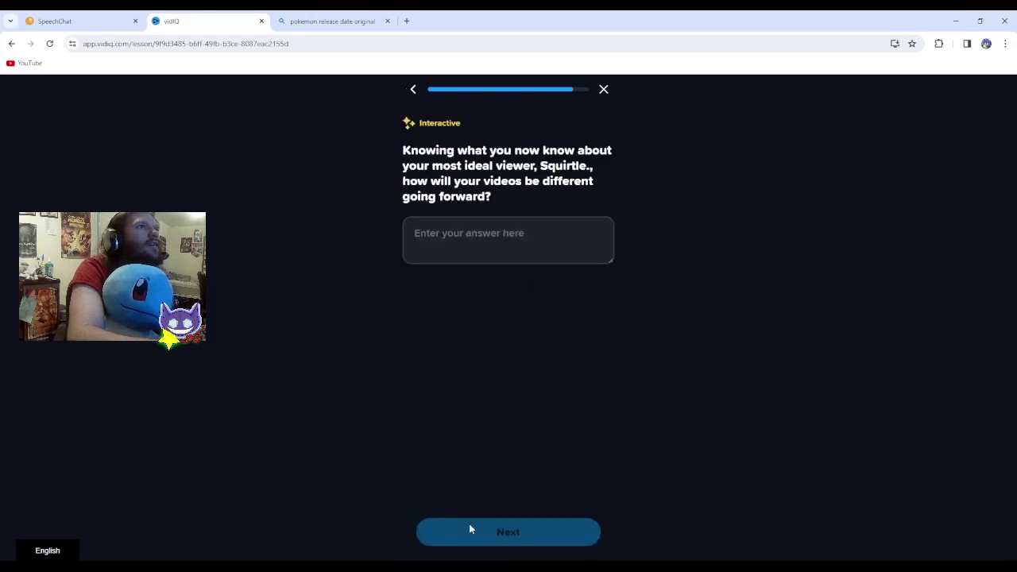
Enter "More Pokemon Lets plays" as how the videos will be different going forward and submit the answer.
click(487, 243)
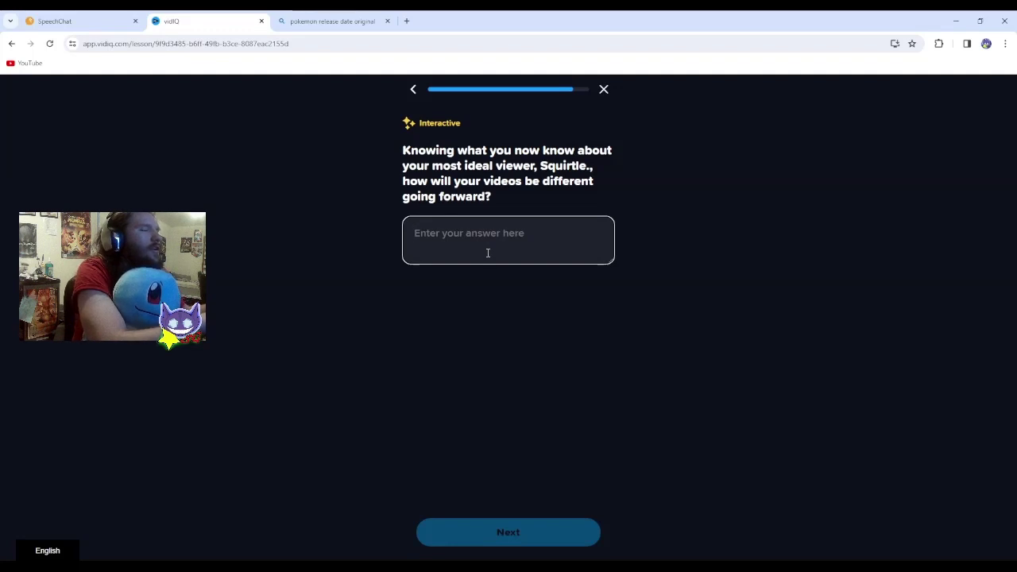
text(More P)
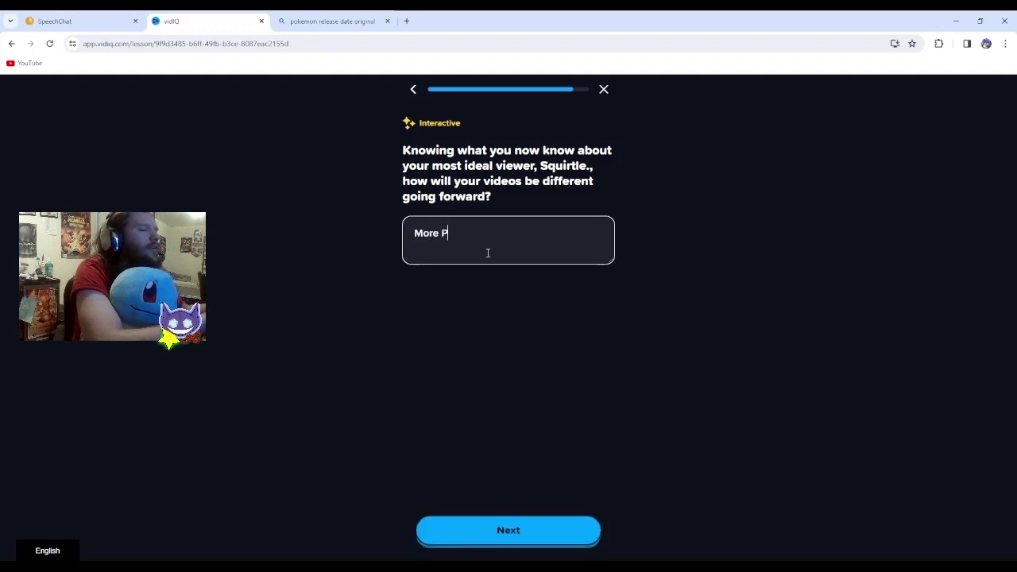
text(okemon Let)
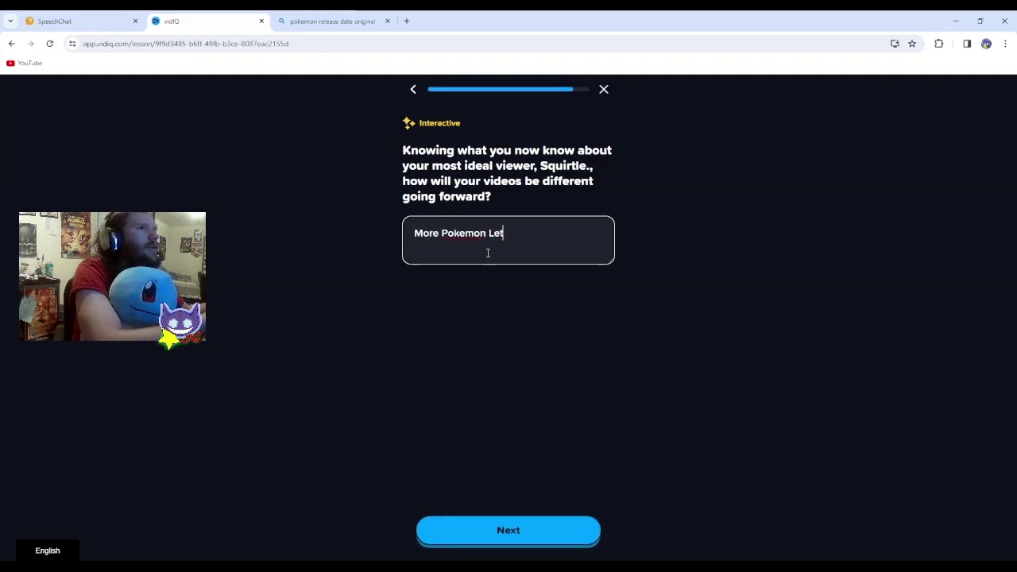
text(s plays)
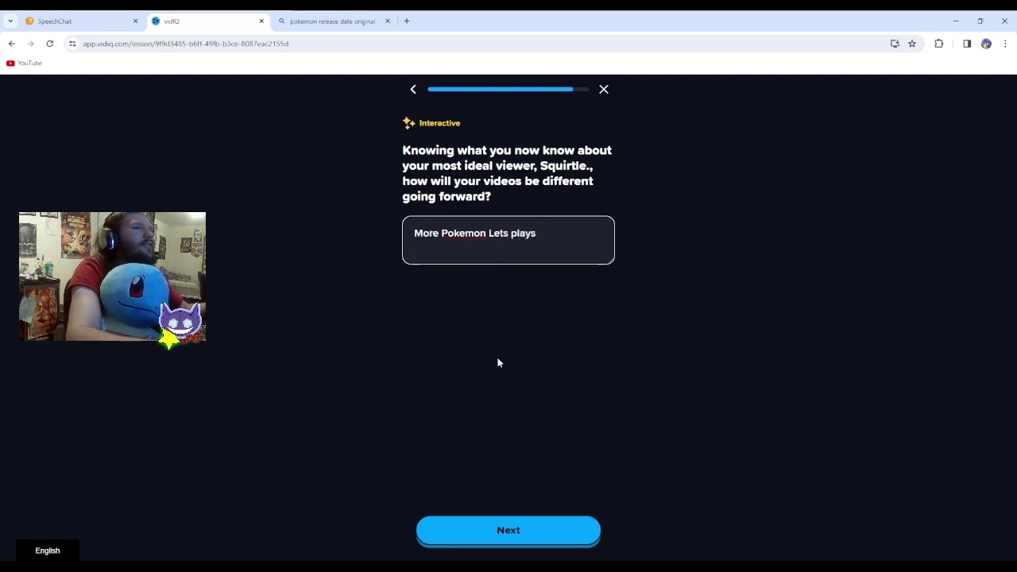
click(500, 529)
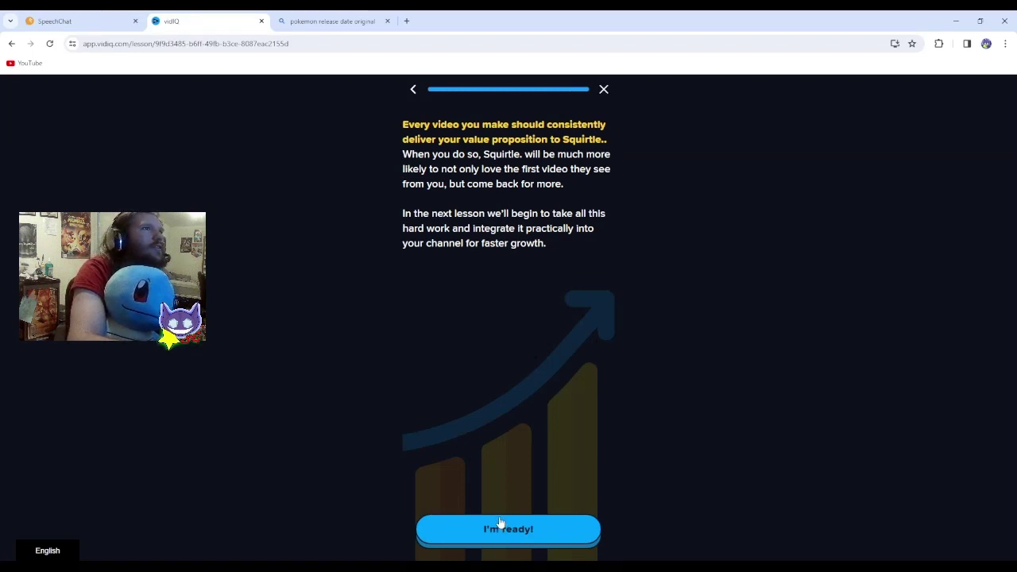
Finish the "Hook the Right Viewers for Growth" lesson and return to the dashboard to look over the growth plan and video ideas.
click(500, 522)
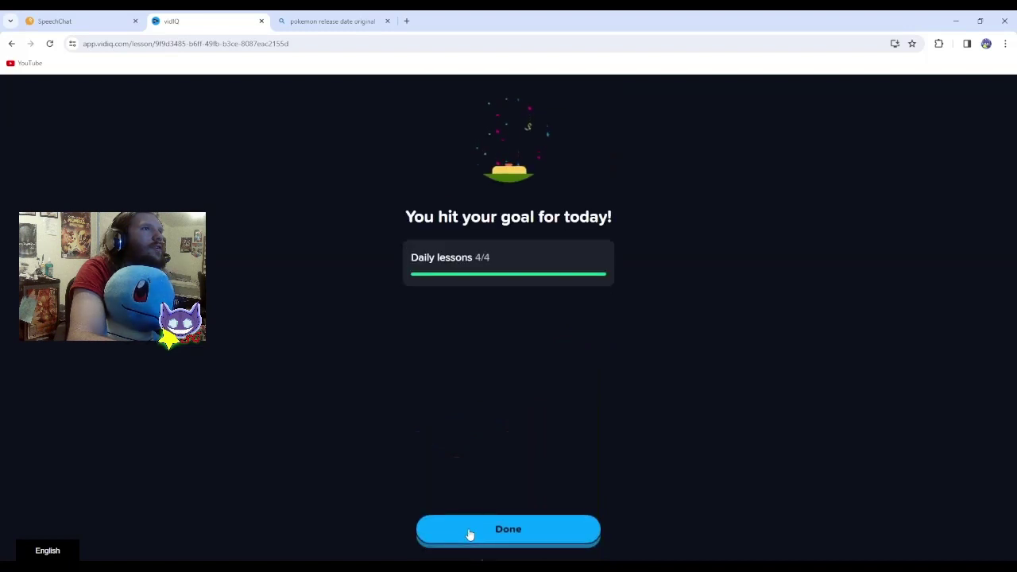
click(481, 530)
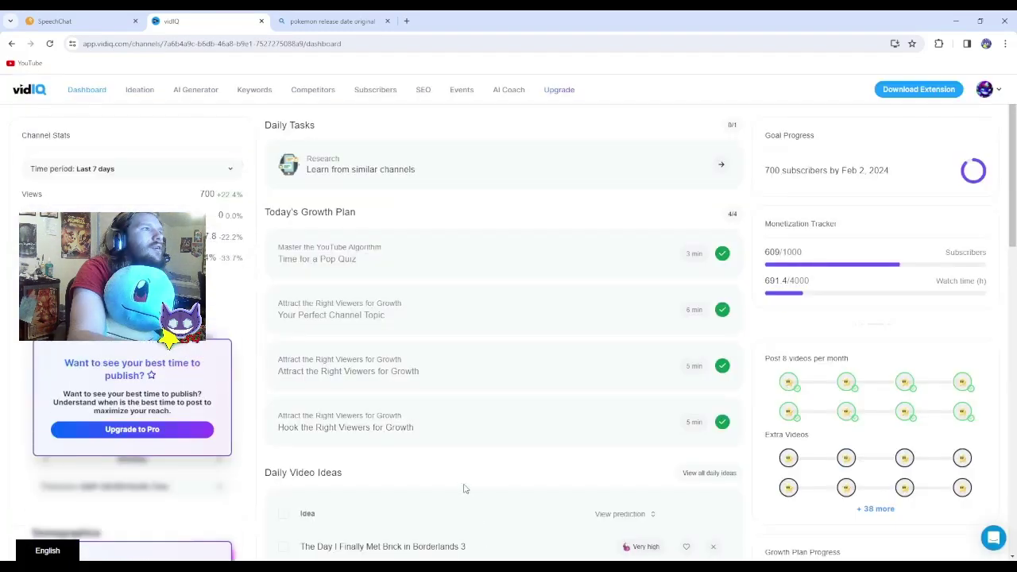
scroll(449, 455, down, 1)
scroll(450, 455, down, 1)
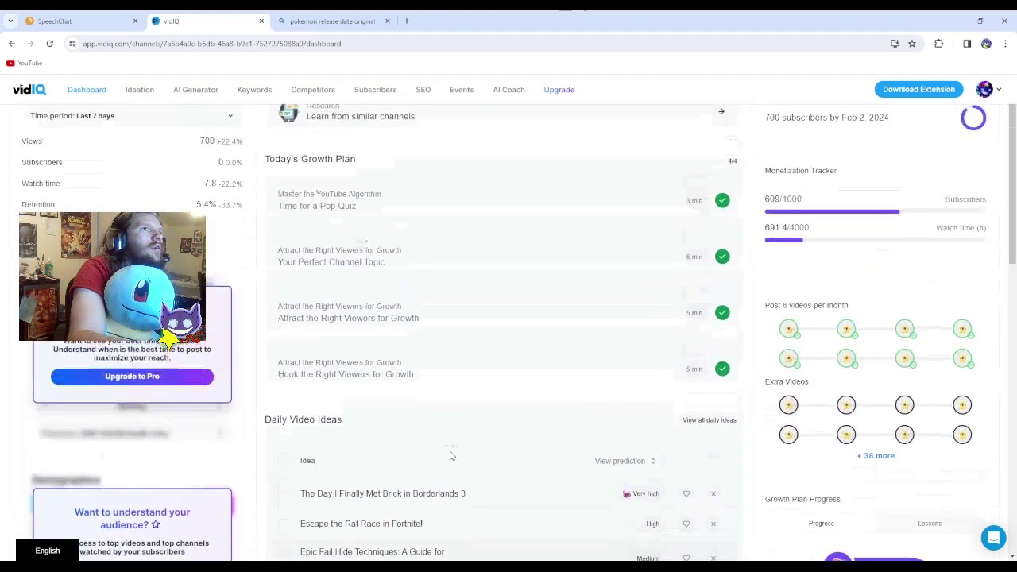
scroll(450, 455, down, 1)
scroll(450, 455, up, 3)
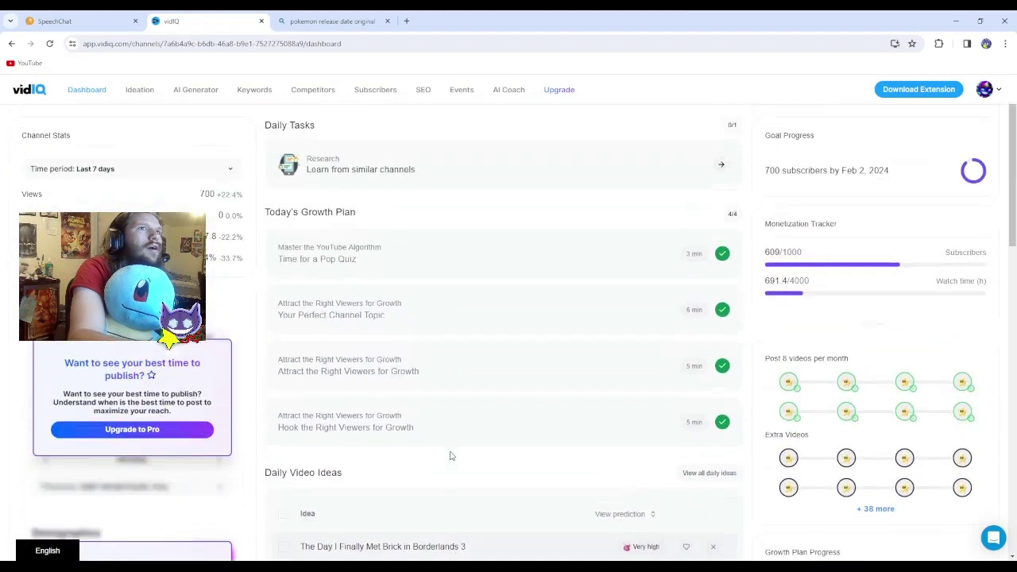